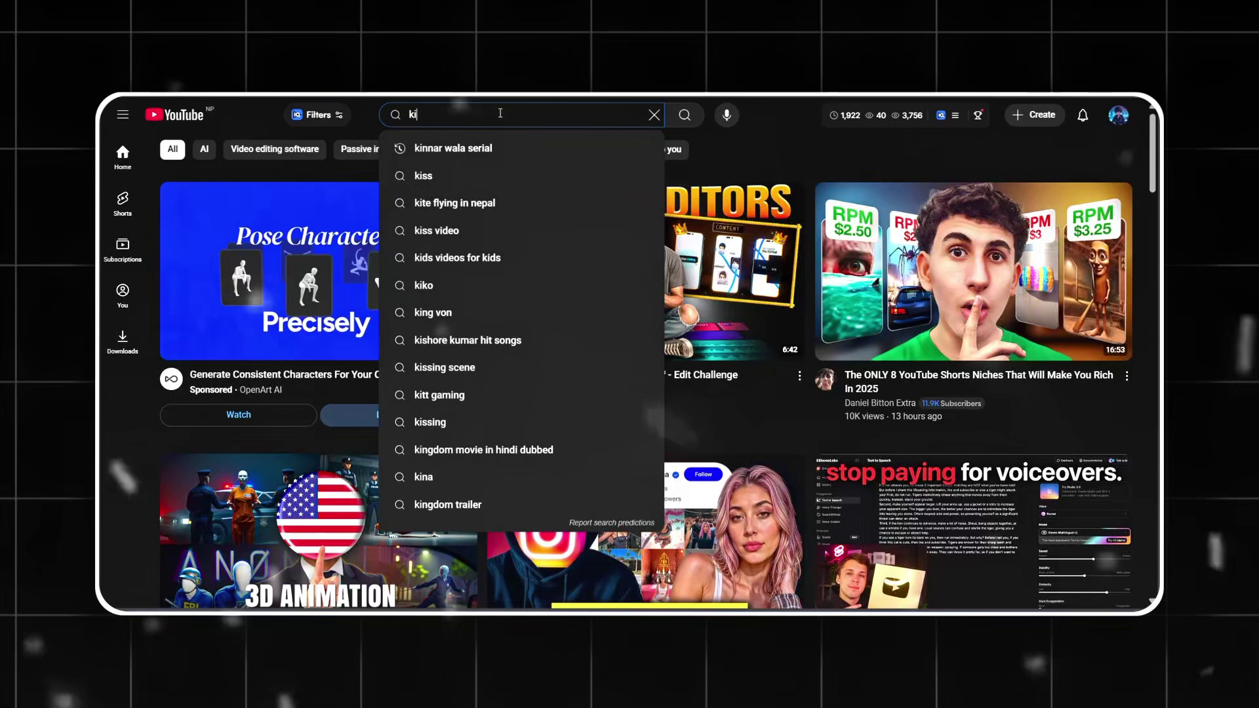
Search YouTube for 'kids music videos' and scroll through the nursery rhyme results
{"action": "type", "text": "ids music videos"}
{"action": "key", "text": "Return"}
{"action": "scroll", "coordinate": [493, 170], "scroll_direction": "down", "scroll_amount": 10}
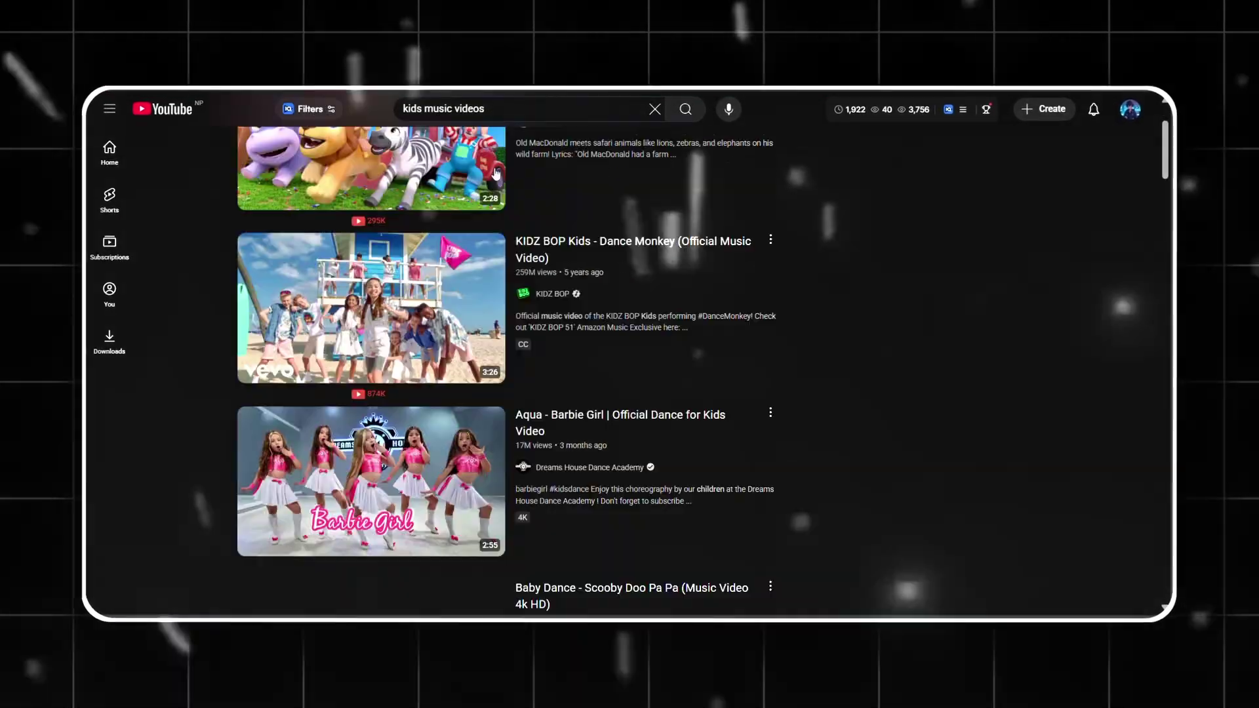
{"action": "scroll", "coordinate": [493, 169], "scroll_direction": "down", "scroll_amount": 15}
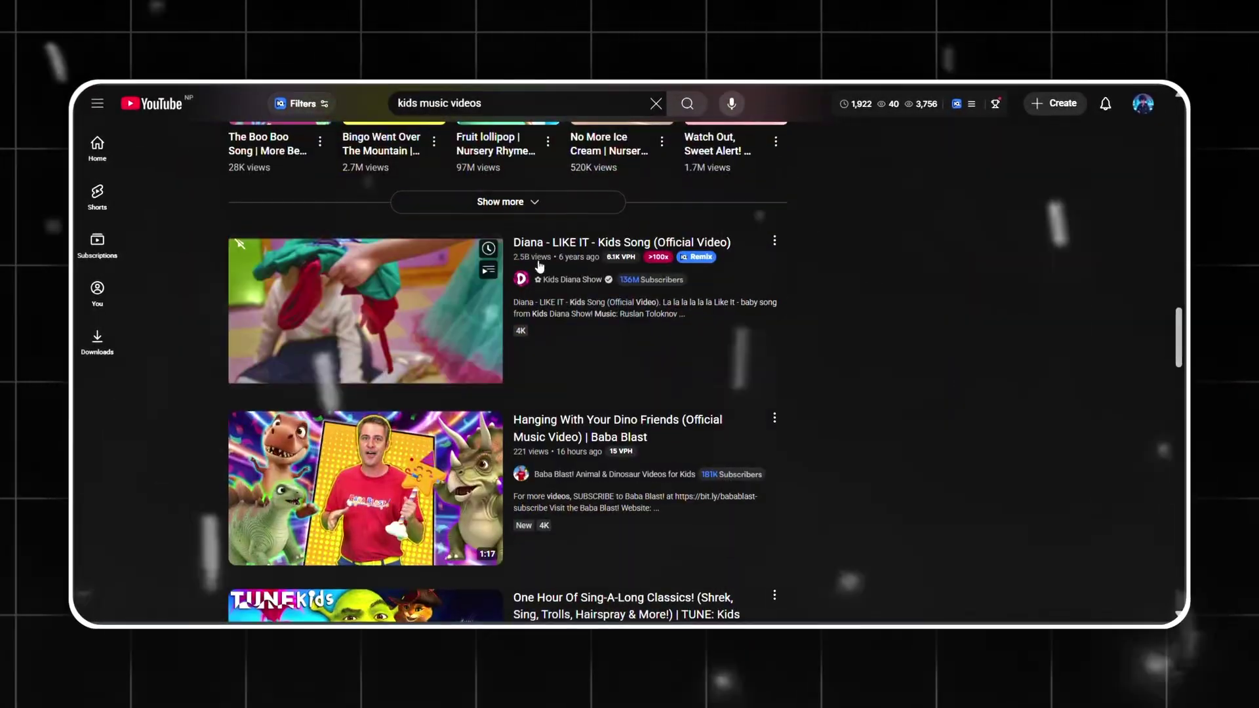
{"action": "scroll", "coordinate": [539, 434], "scroll_direction": "down", "scroll_amount": 10}
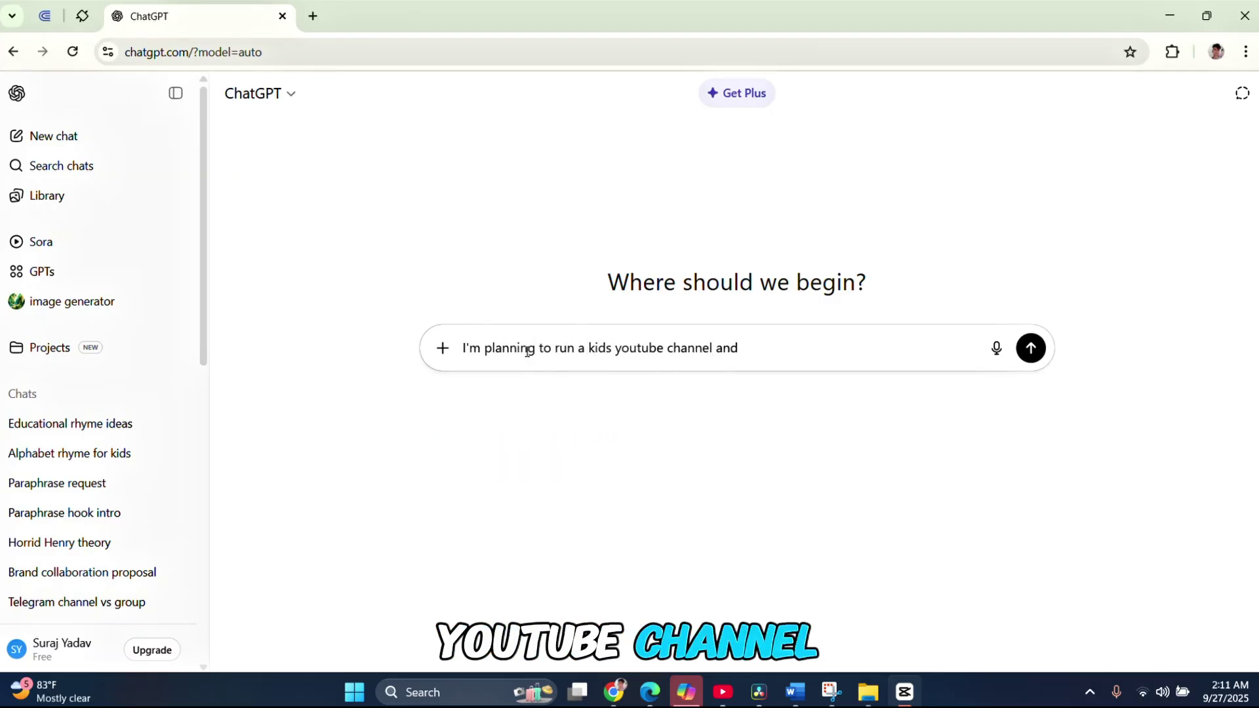
Ask ChatGPT for educational kids rhyme ideas and review the suggested themes
{"action": "type", "text": "educational rhymes"}
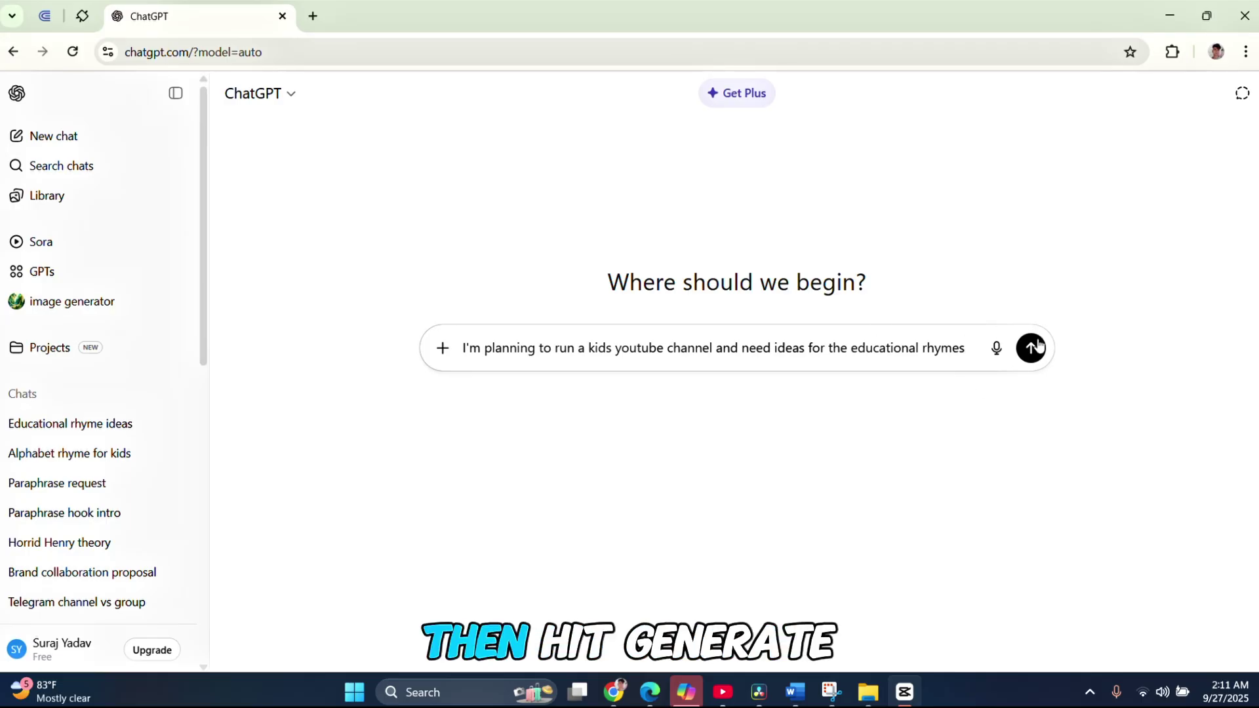
{"action": "key", "text": "Return"}
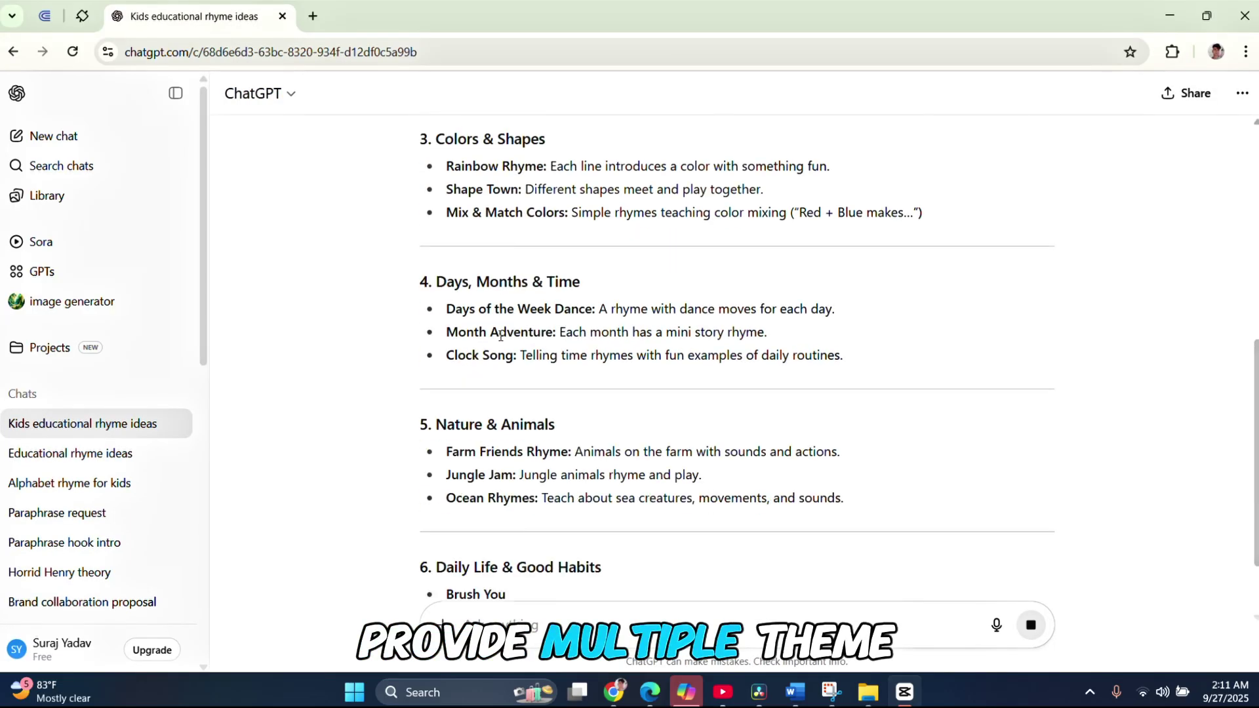
{"action": "scroll", "coordinate": [501, 335], "scroll_direction": "up", "scroll_amount": 2}
{"action": "scroll", "coordinate": [501, 335], "scroll_direction": "down", "scroll_amount": 6}
{"action": "scroll", "coordinate": [500, 335], "scroll_direction": "up", "scroll_amount": 8}
Paste the saved rhyme-writing prompt into the ChatGPT message box
{"action": "right_click", "coordinate": [517, 622]}
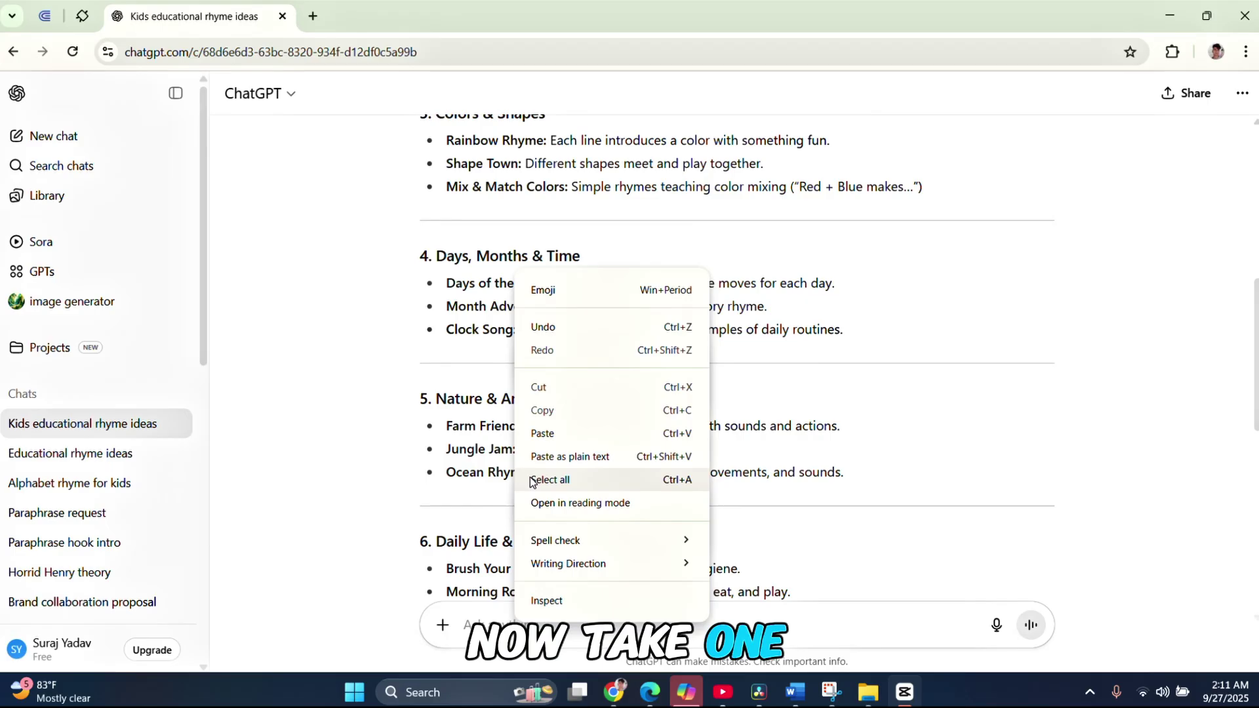
{"action": "left_click", "coordinate": [522, 435]}
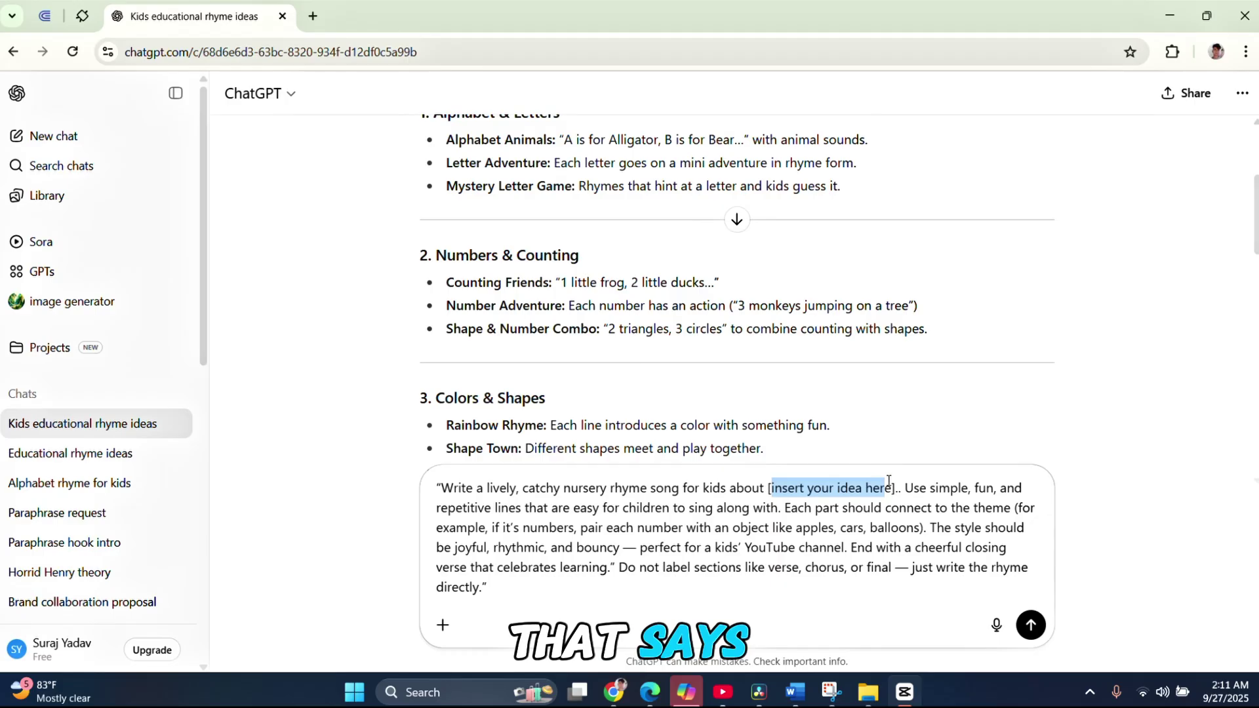
{"action": "scroll", "coordinate": [453, 272], "scroll_direction": "up", "scroll_amount": 1}
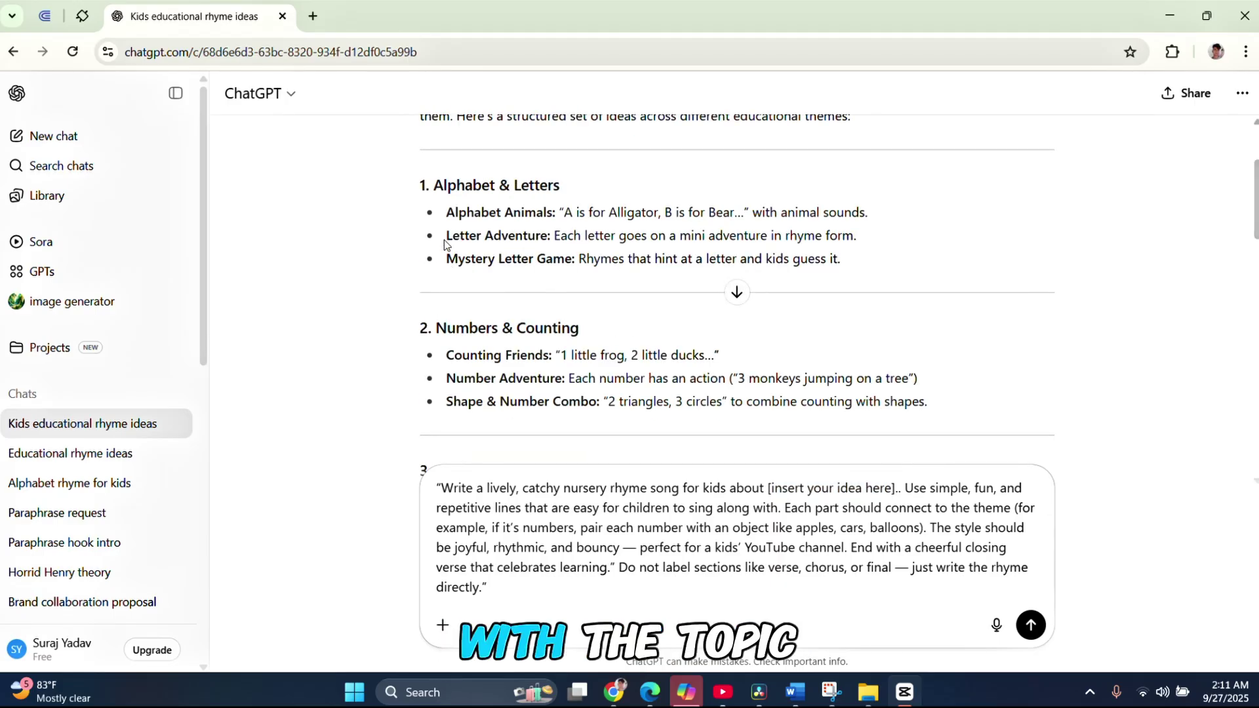
{"action": "scroll", "coordinate": [447, 388], "scroll_direction": "down", "scroll_amount": 1}
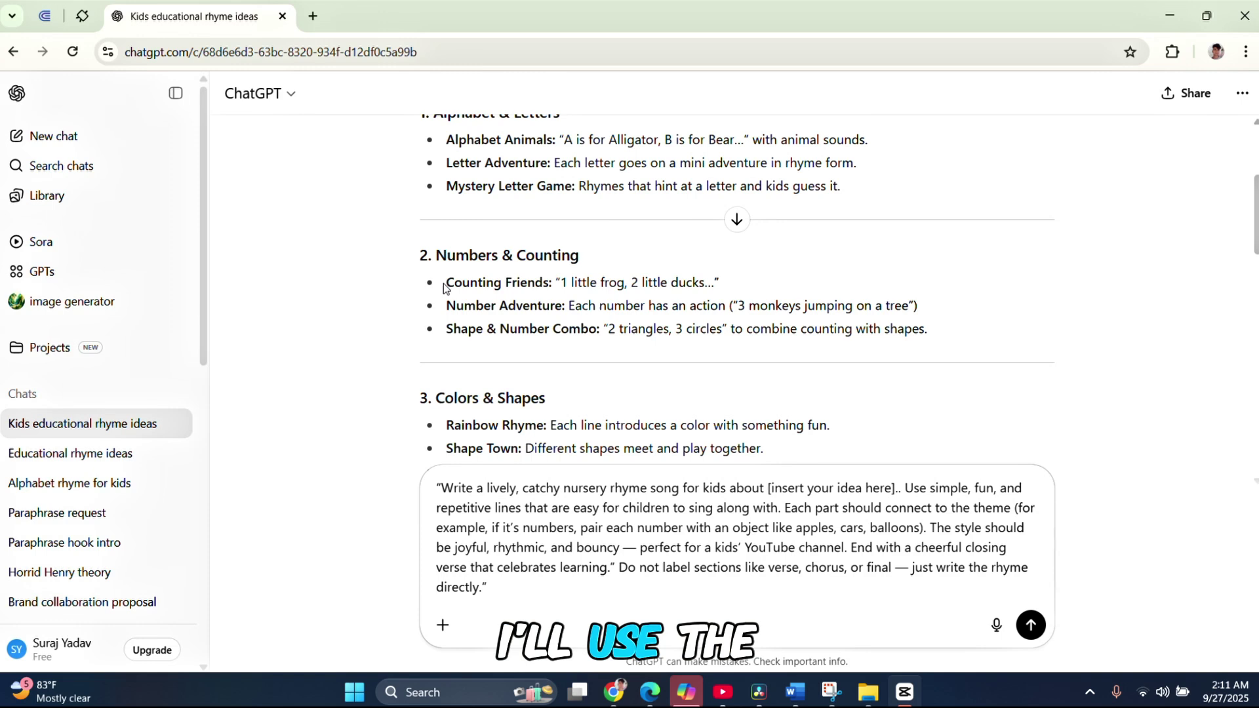
Replace the prompt's placeholder with the Counting Friends idea, send it, and select the resulting rhyme
{"action": "left_click_drag", "start_coordinate": [445, 283], "coordinate": [715, 282]}
{"action": "key", "text": "ctrl+c"}
{"action": "left_click_drag", "start_coordinate": [773, 488], "coordinate": [890, 488]}
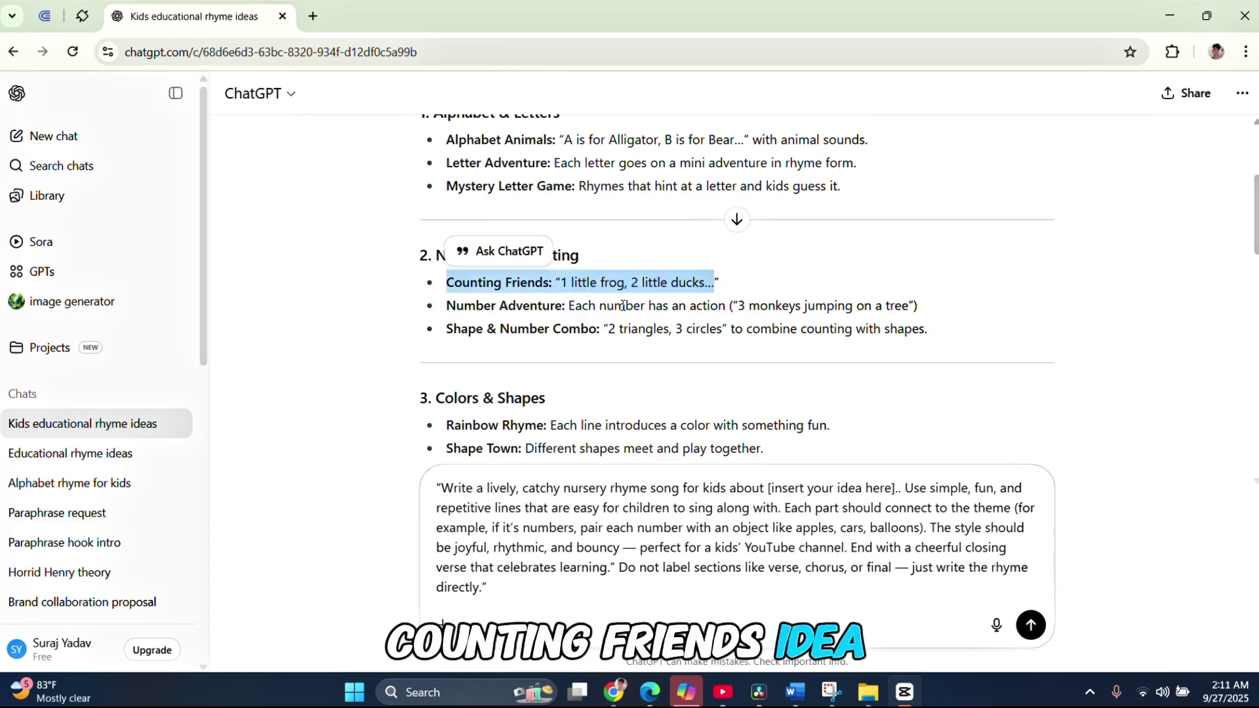
{"action": "right_click", "coordinate": [813, 490]}
{"action": "left_click", "coordinate": [846, 194]}
{"action": "key", "text": "Return"}
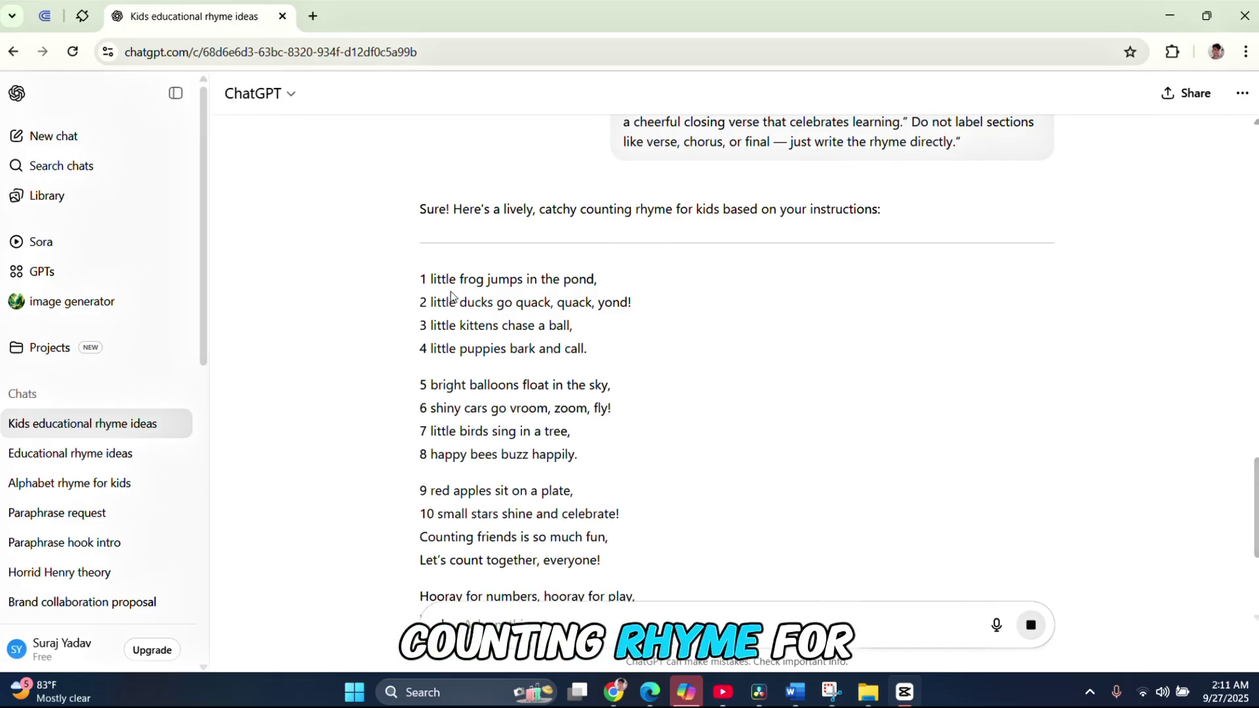
{"action": "left_click_drag", "start_coordinate": [391, 177], "coordinate": [653, 550]}
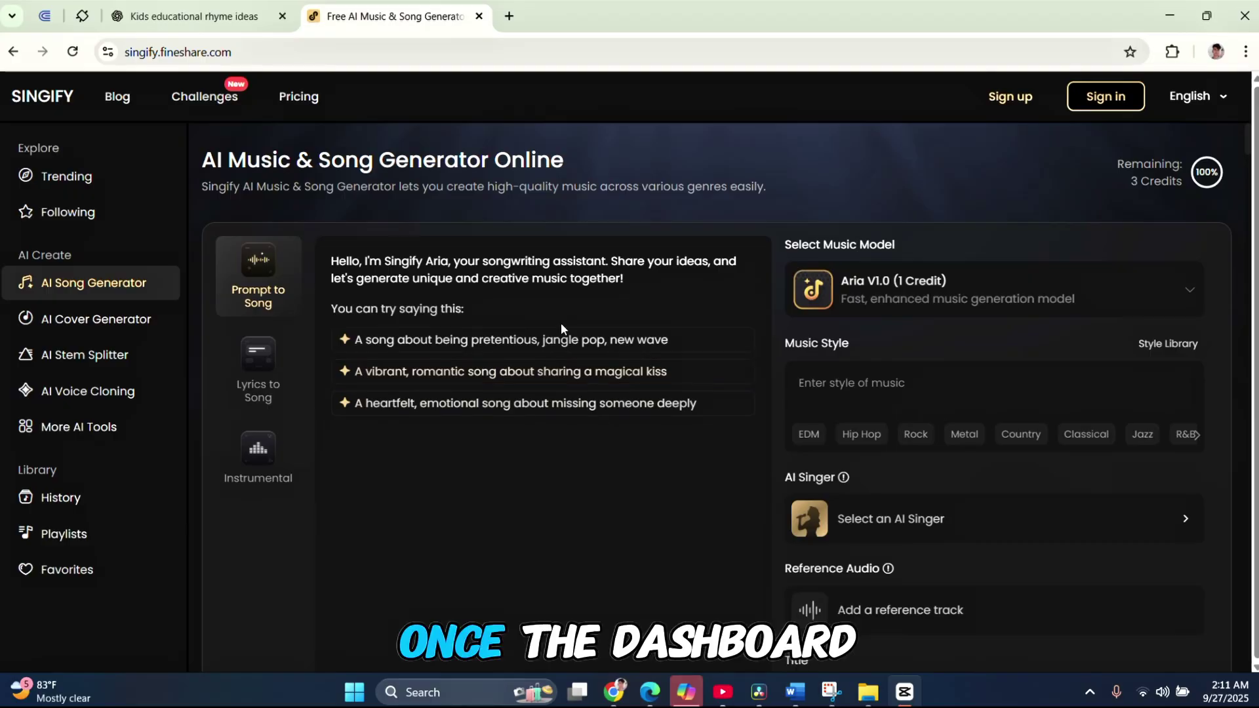
Sign up to Singify with Google, then preview the Lyrics to Song and Instrumental modes
{"action": "left_click", "coordinate": [1019, 104]}
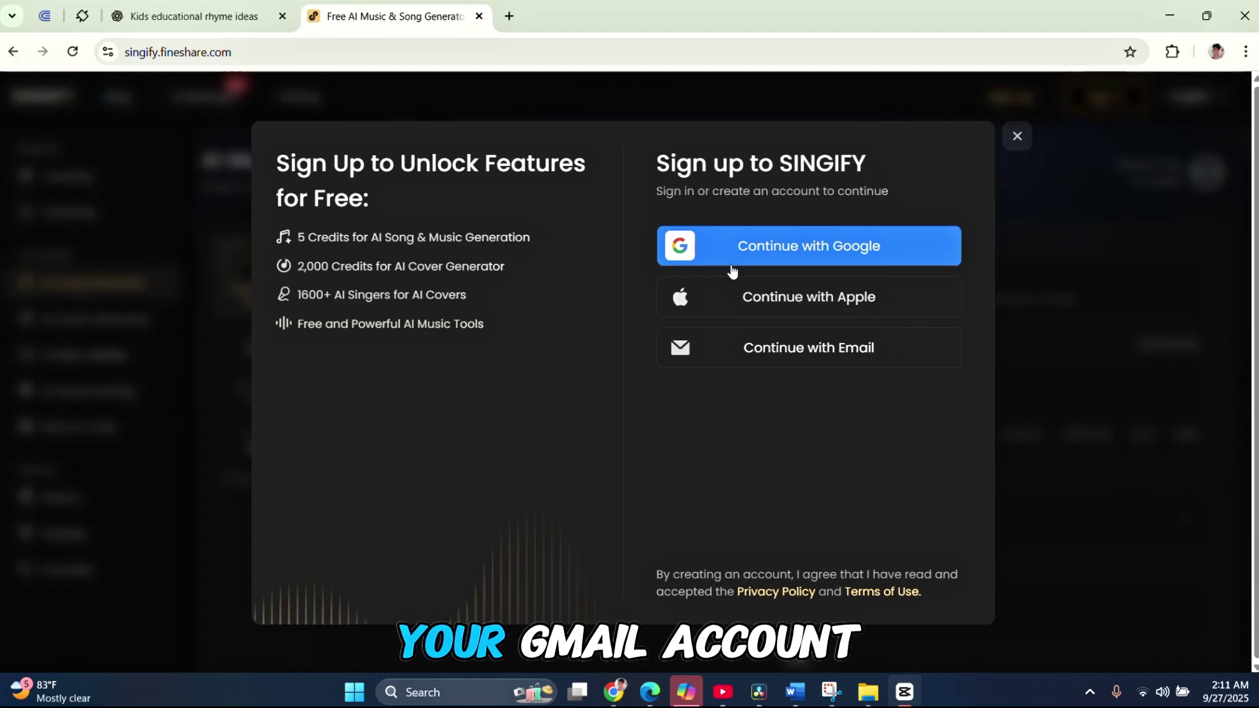
{"action": "left_click", "coordinate": [708, 257]}
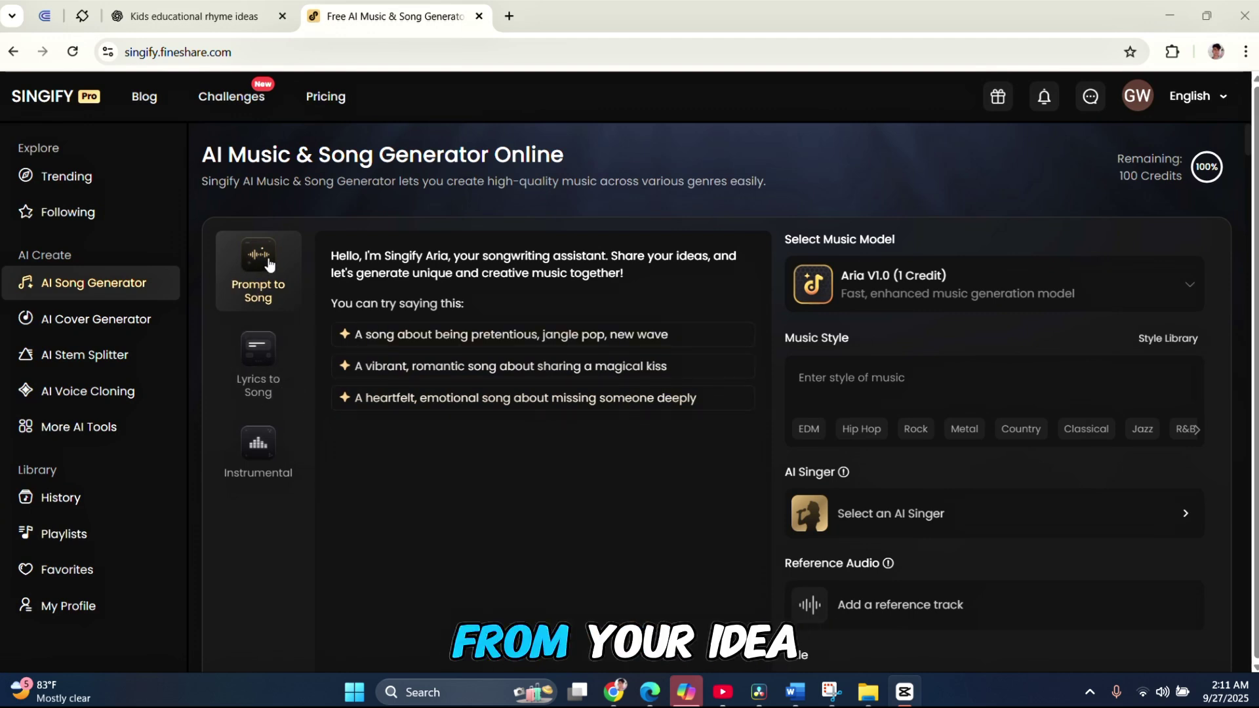
{"action": "left_click", "coordinate": [262, 360]}
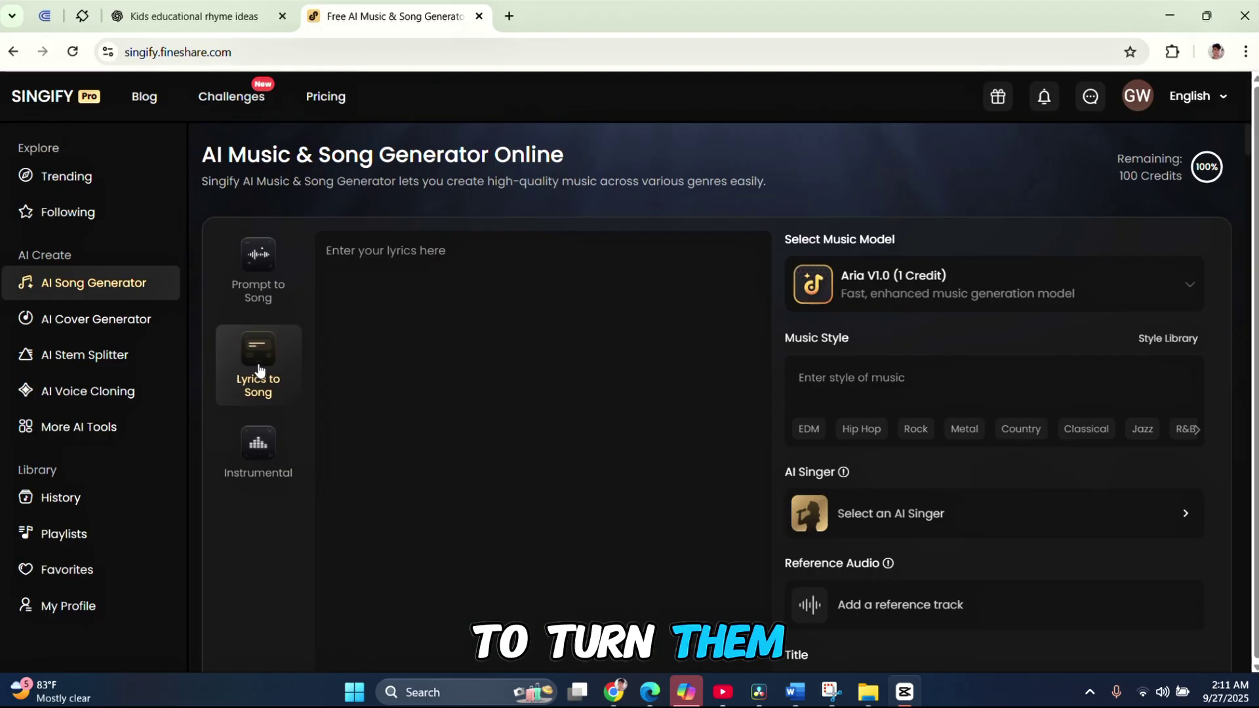
{"action": "left_click", "coordinate": [261, 452]}
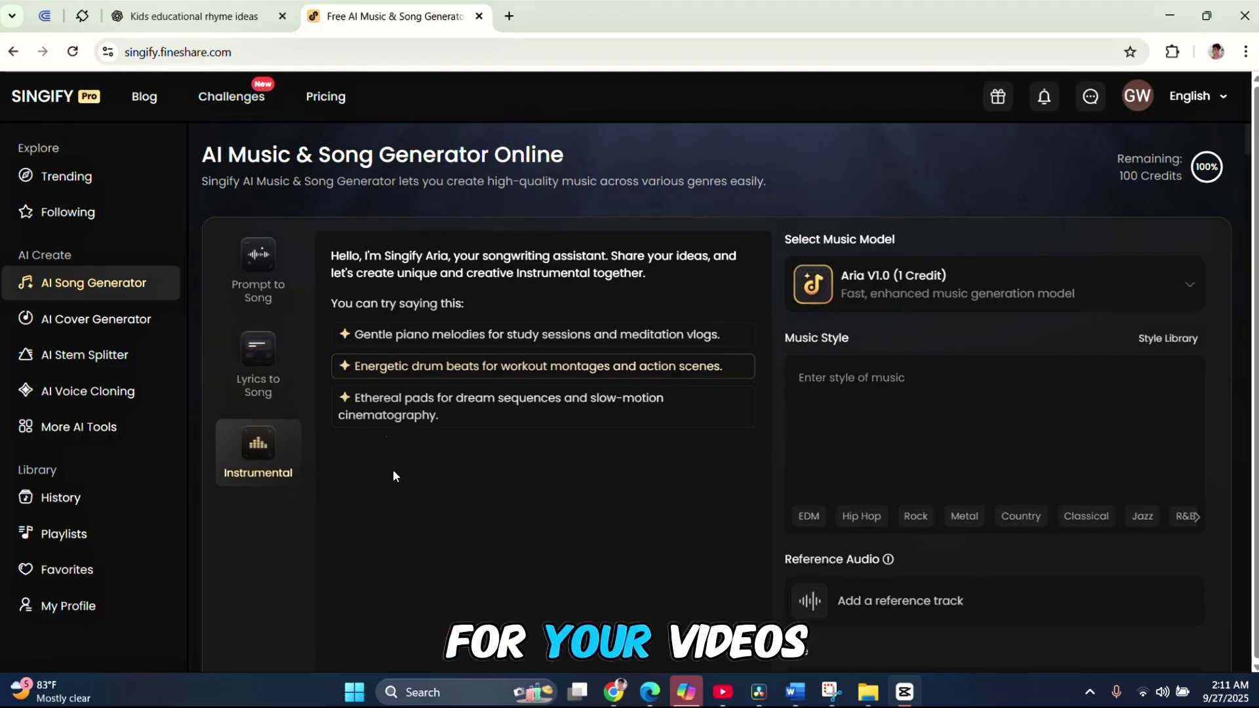
In Prompt to Song, request 'write a kids rhyms on alphabets' to get Alphabet Adventure lyrics
{"action": "left_click", "coordinate": [270, 279]}
{"action": "scroll", "coordinate": [461, 415], "scroll_direction": "down", "scroll_amount": 2}
{"action": "scroll", "coordinate": [462, 415], "scroll_direction": "down", "scroll_amount": 2}
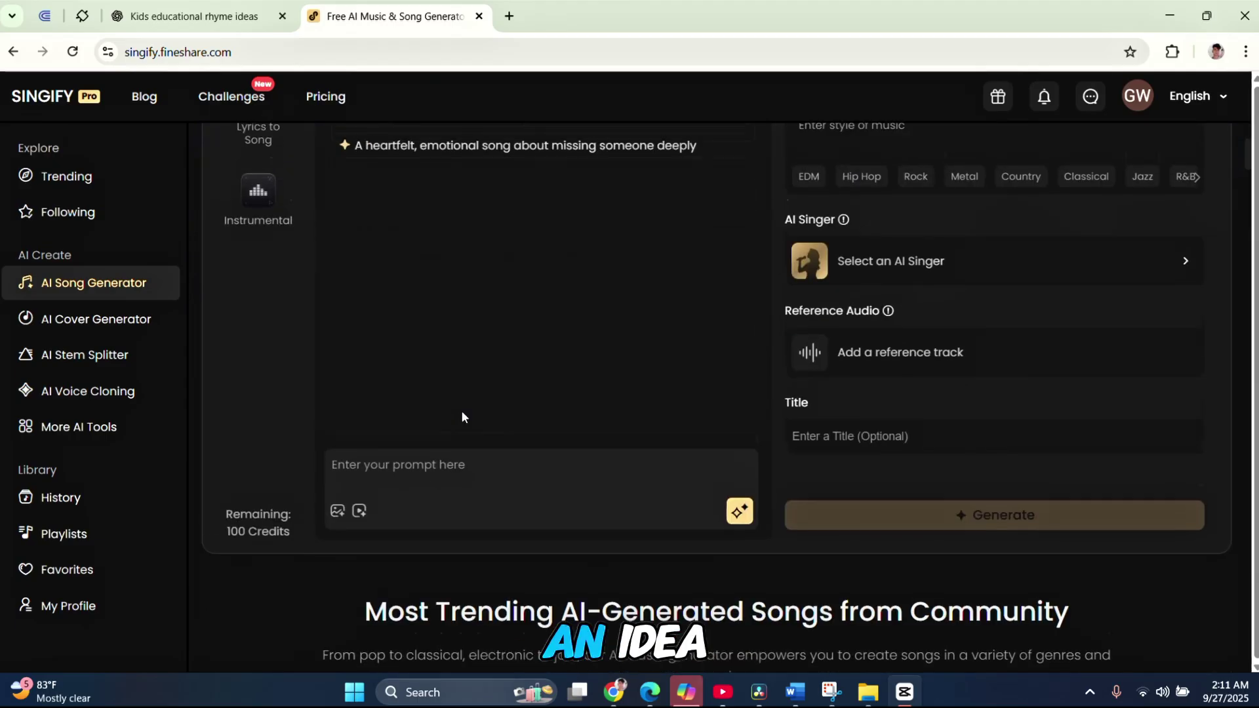
{"action": "scroll", "coordinate": [459, 413], "scroll_direction": "up", "scroll_amount": 2}
{"action": "left_click", "coordinate": [390, 515]}
{"action": "type", "text": "write a kids rhyms on alphabets"}
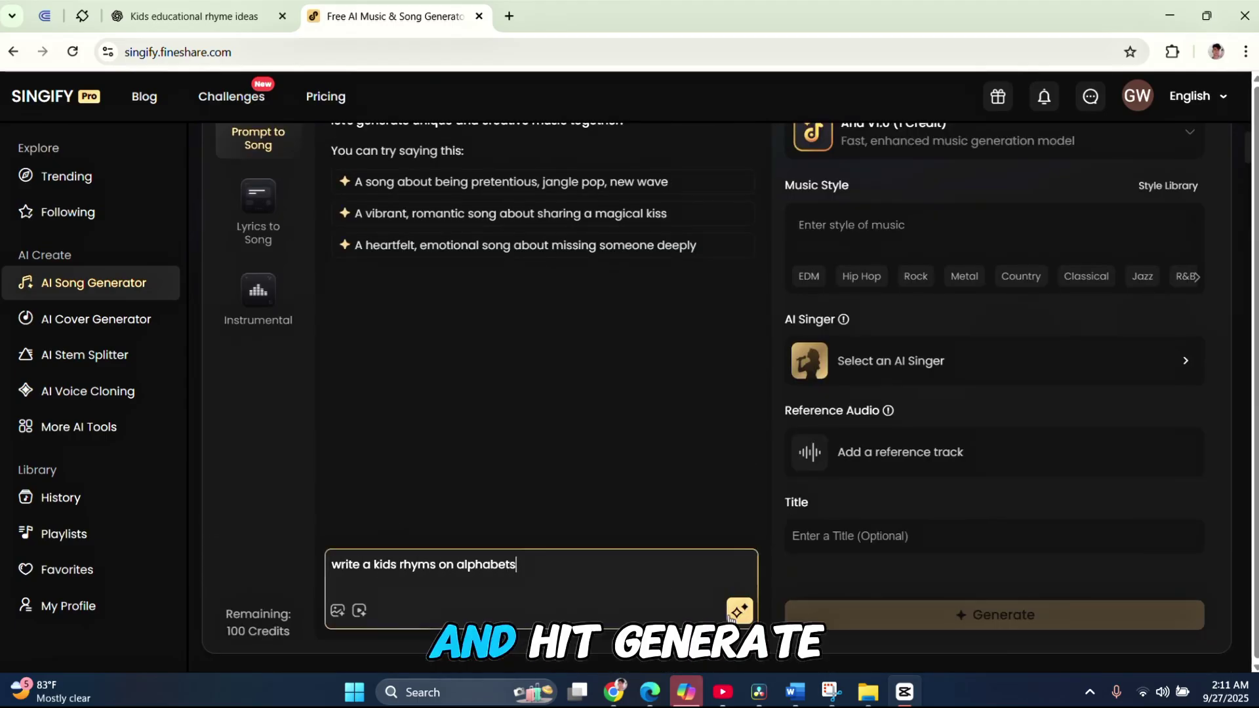
{"action": "key", "text": "Return"}
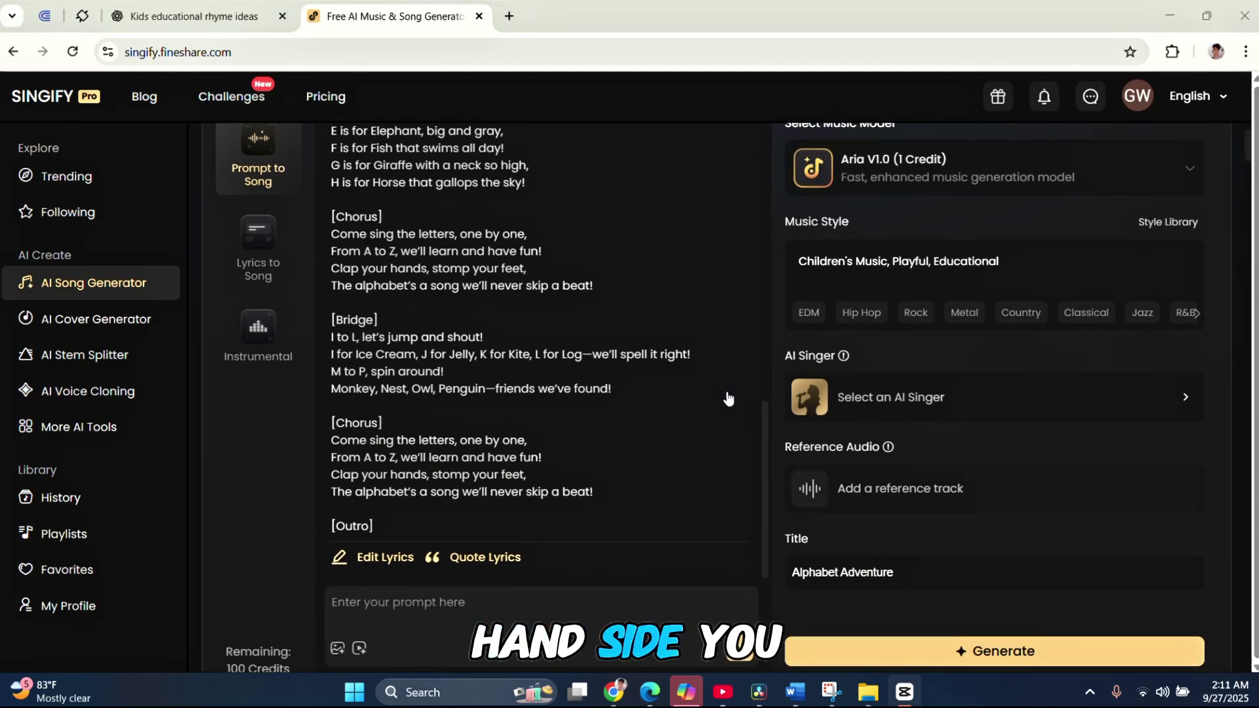
Extend the music style with 'fun, interest' and Traditional, and browse AI singers without picking one
{"action": "left_click", "coordinate": [1029, 271]}
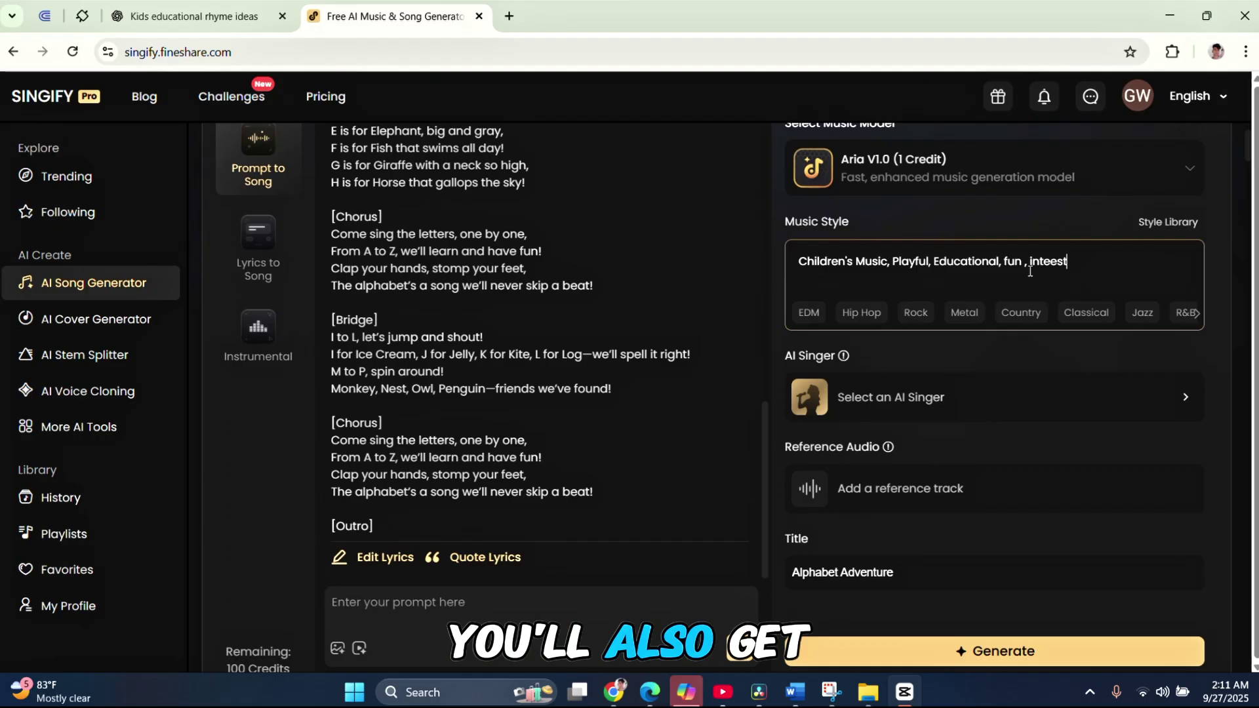
{"action": "left_click", "coordinate": [1197, 320]}
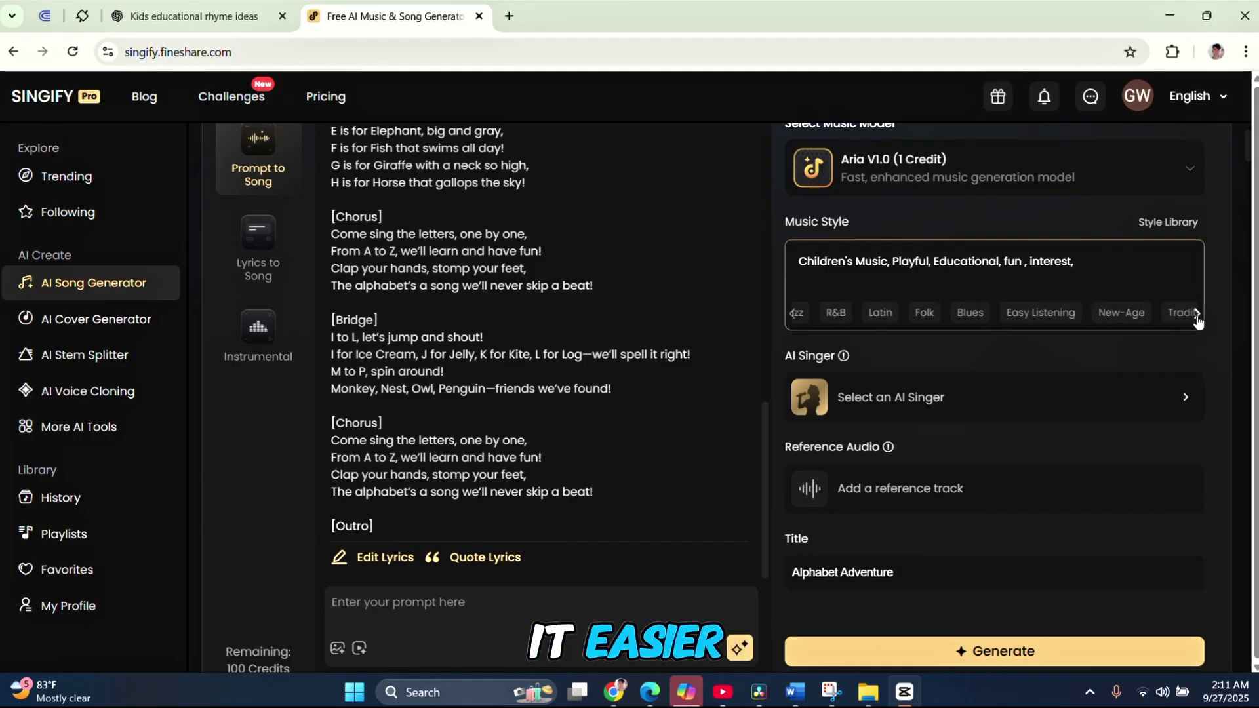
{"action": "left_click", "coordinate": [1164, 313]}
{"action": "left_click", "coordinate": [884, 387]}
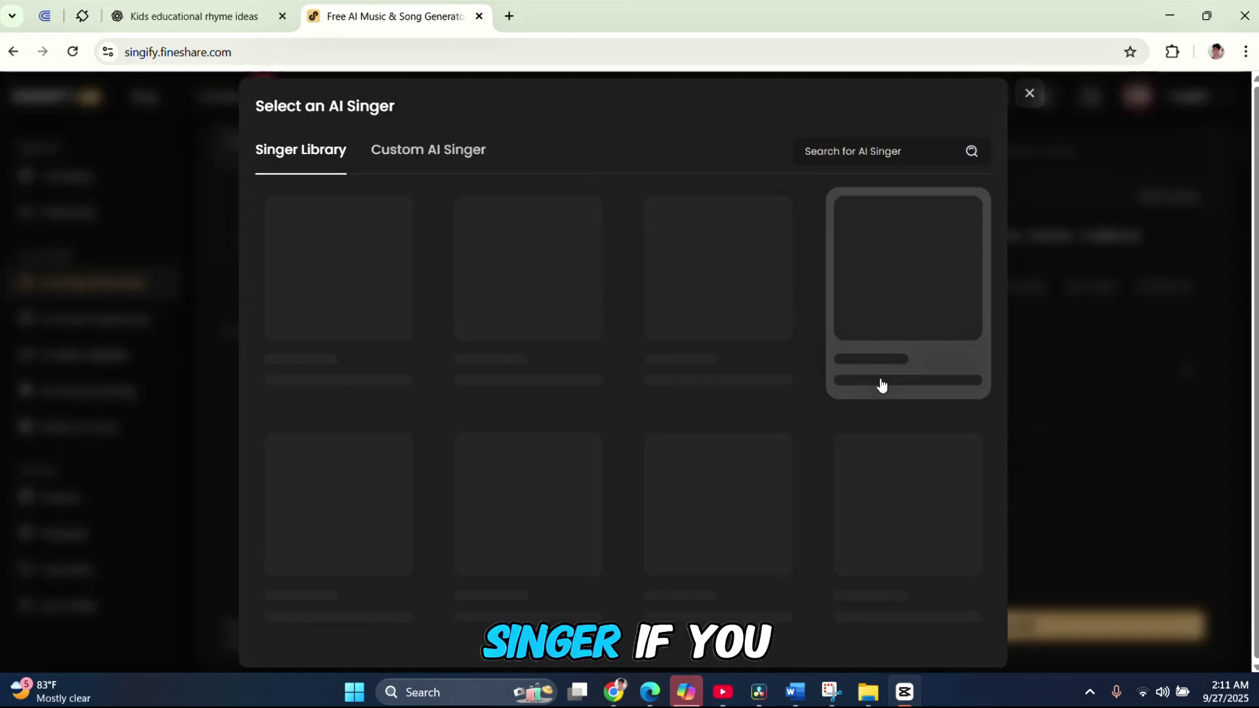
{"action": "left_click", "coordinate": [1026, 95]}
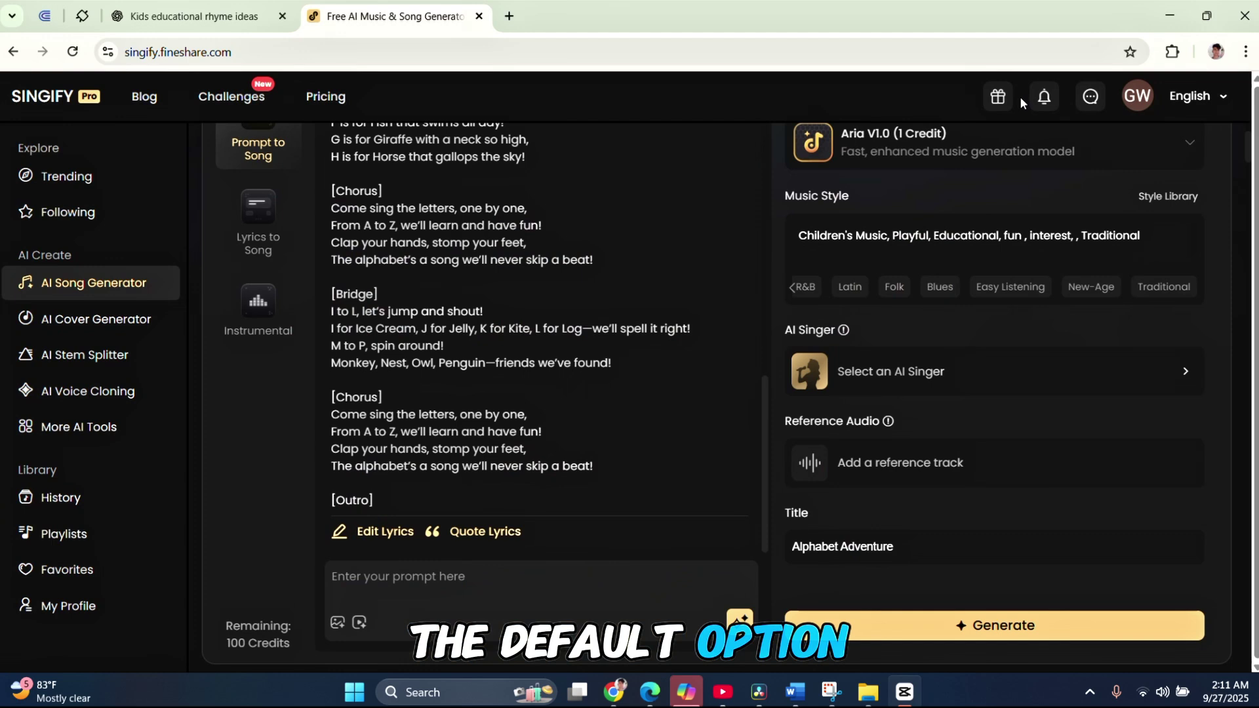
{"action": "scroll", "coordinate": [809, 469], "scroll_direction": "down", "scroll_amount": 1}
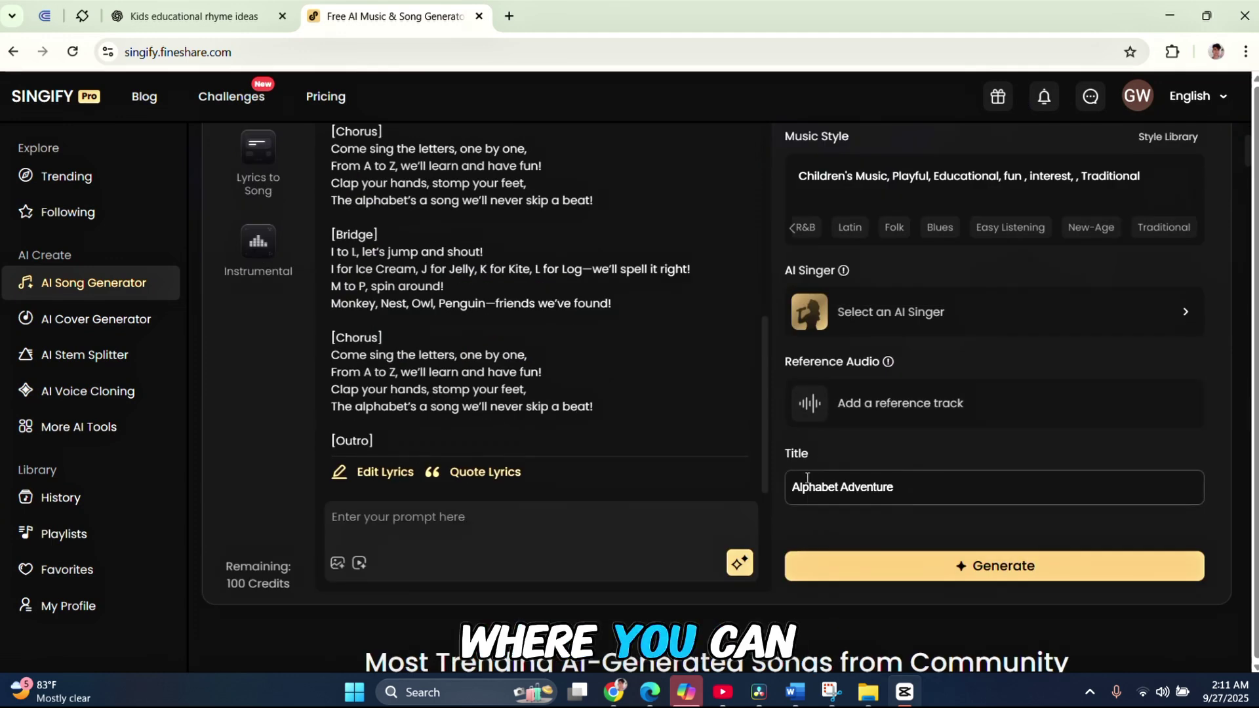
{"action": "scroll", "coordinate": [806, 477], "scroll_direction": "down", "scroll_amount": 1}
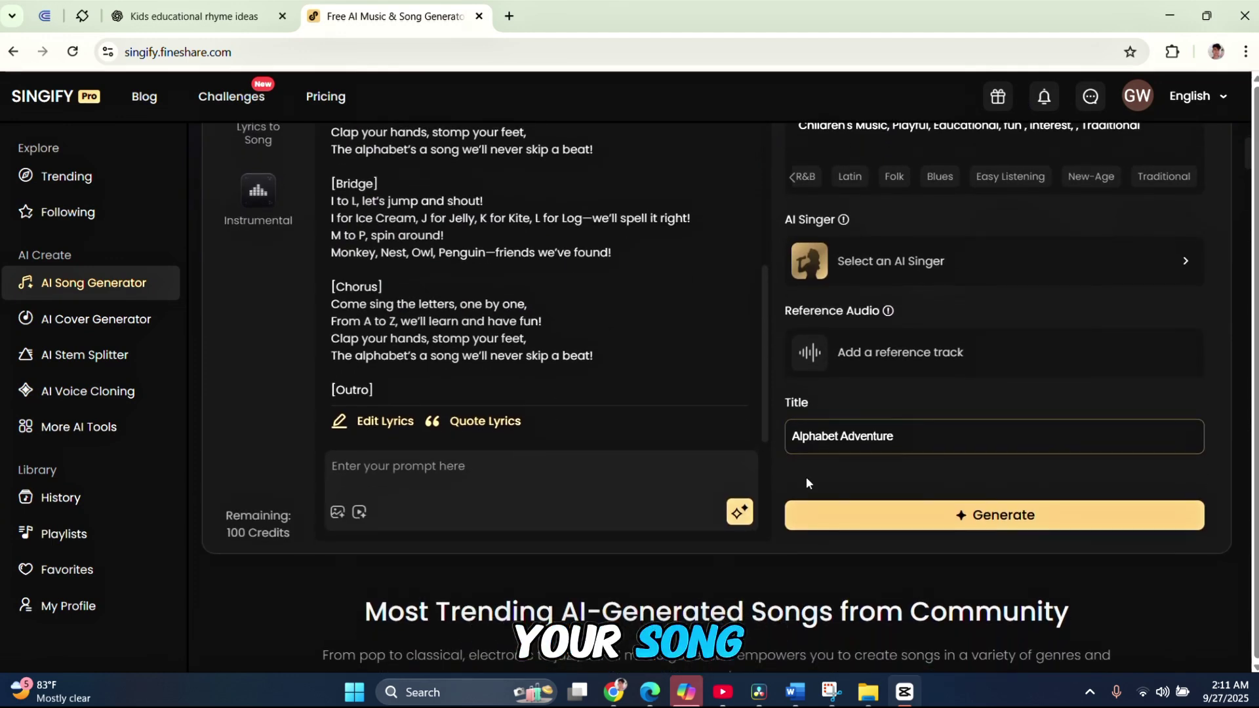
Generate the Alphabet Adventure song and check My History, where two versions are generating
{"action": "left_click", "coordinate": [899, 523]}
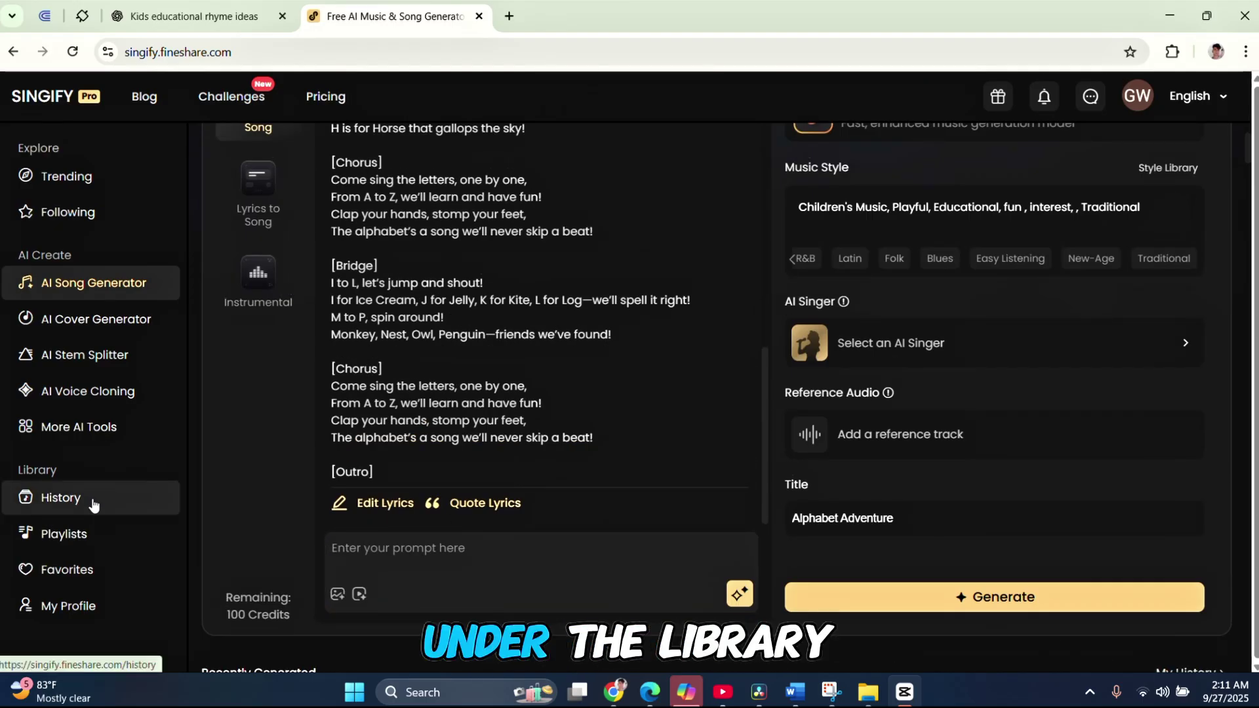
{"action": "left_click", "coordinate": [93, 504]}
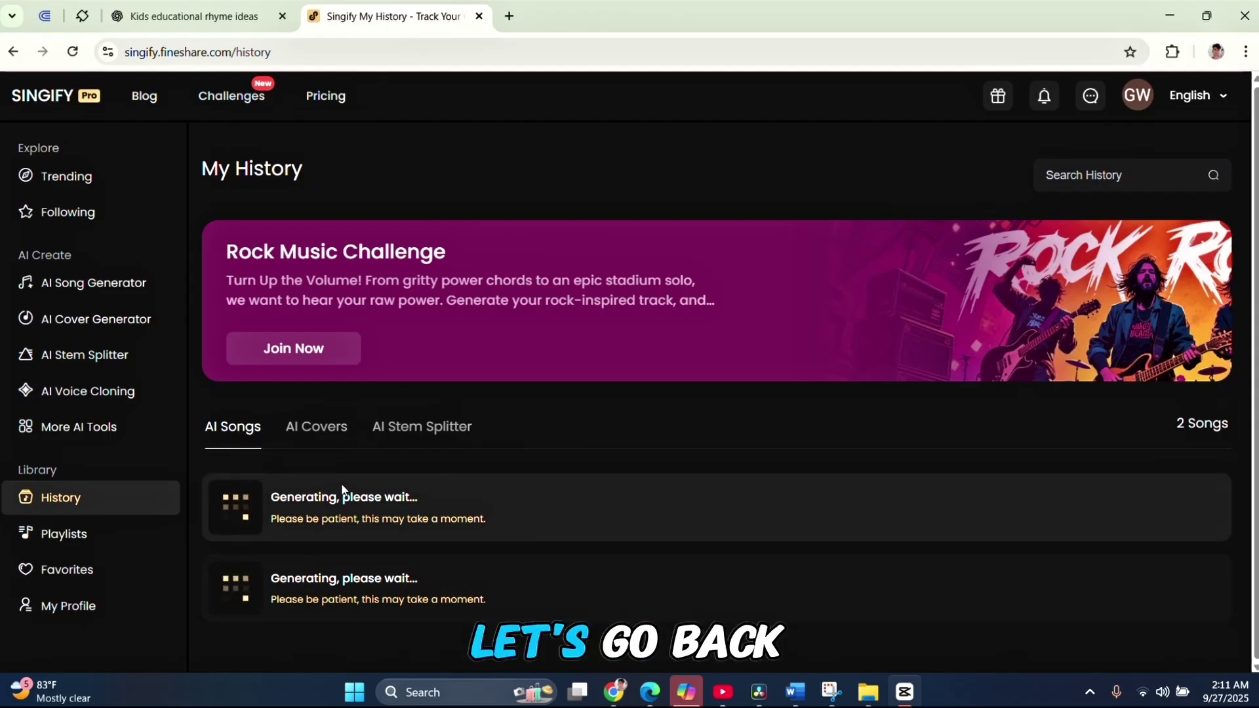
Paste the ChatGPT counting-rhyme lyrics into Singify's Lyrics to Song box
{"action": "left_click", "coordinate": [118, 281]}
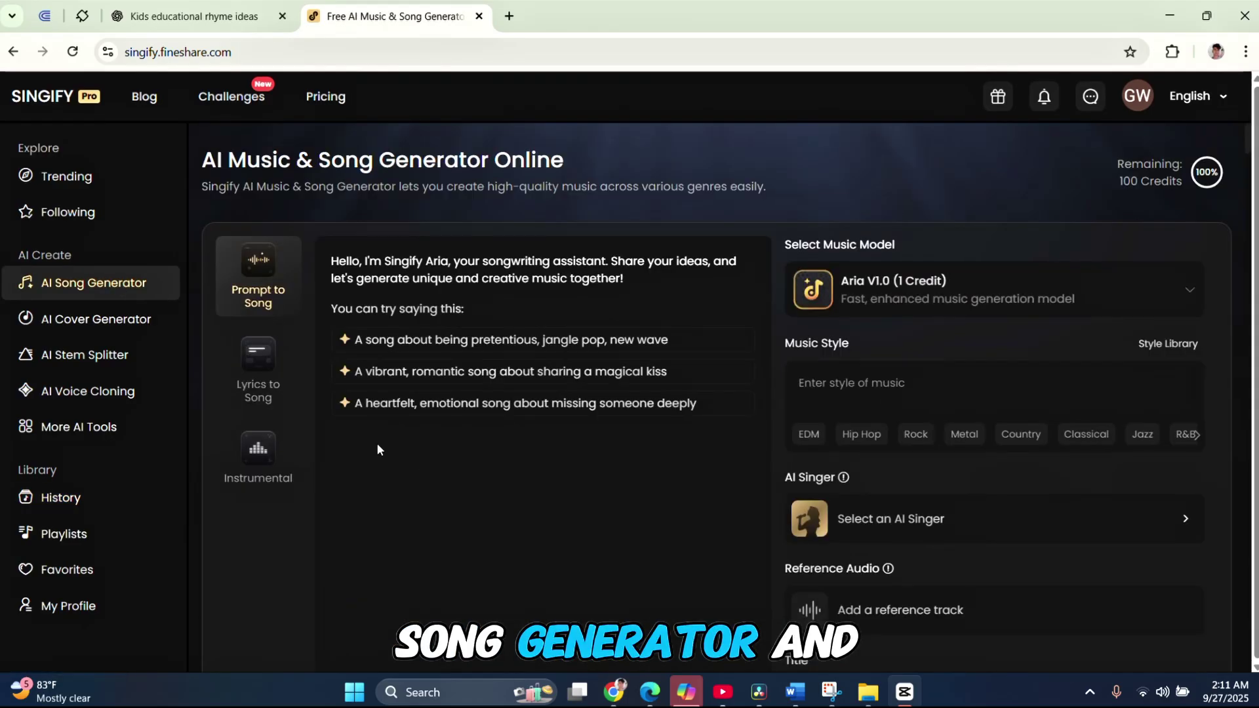
{"action": "left_click", "coordinate": [263, 379]}
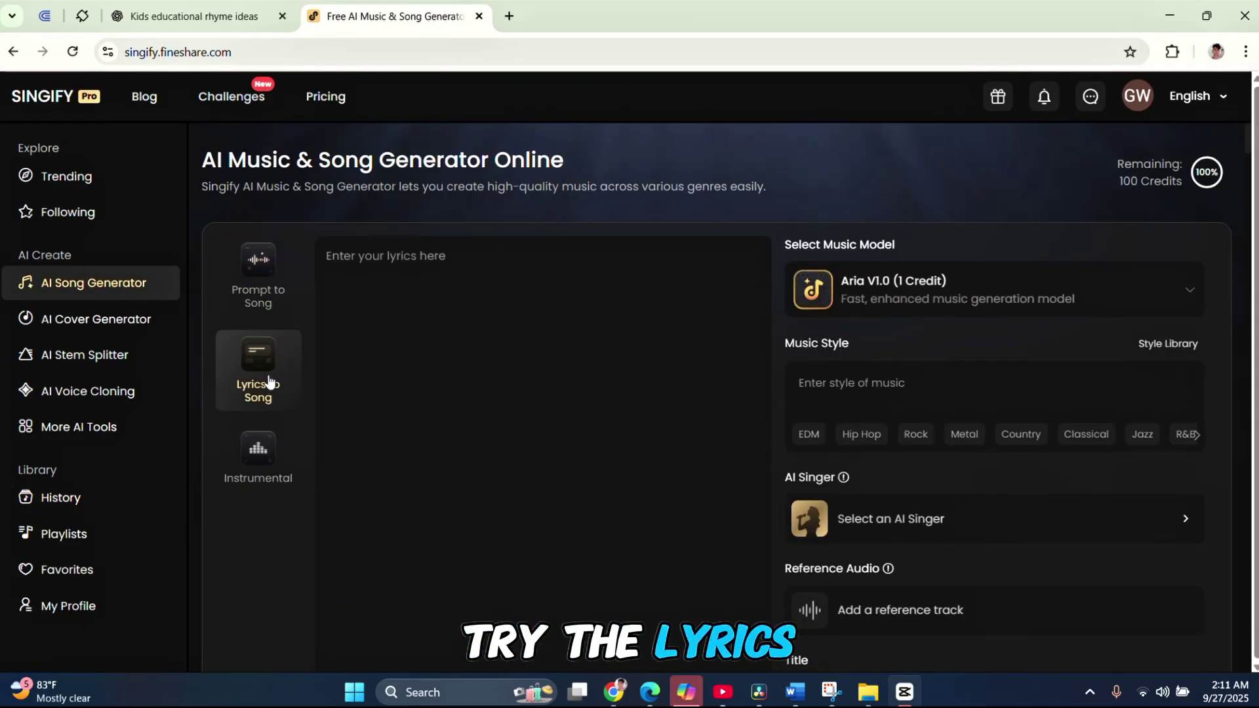
{"action": "left_click", "coordinate": [394, 312]}
{"action": "right_click", "coordinate": [396, 287]}
{"action": "left_click", "coordinate": [422, 447]}
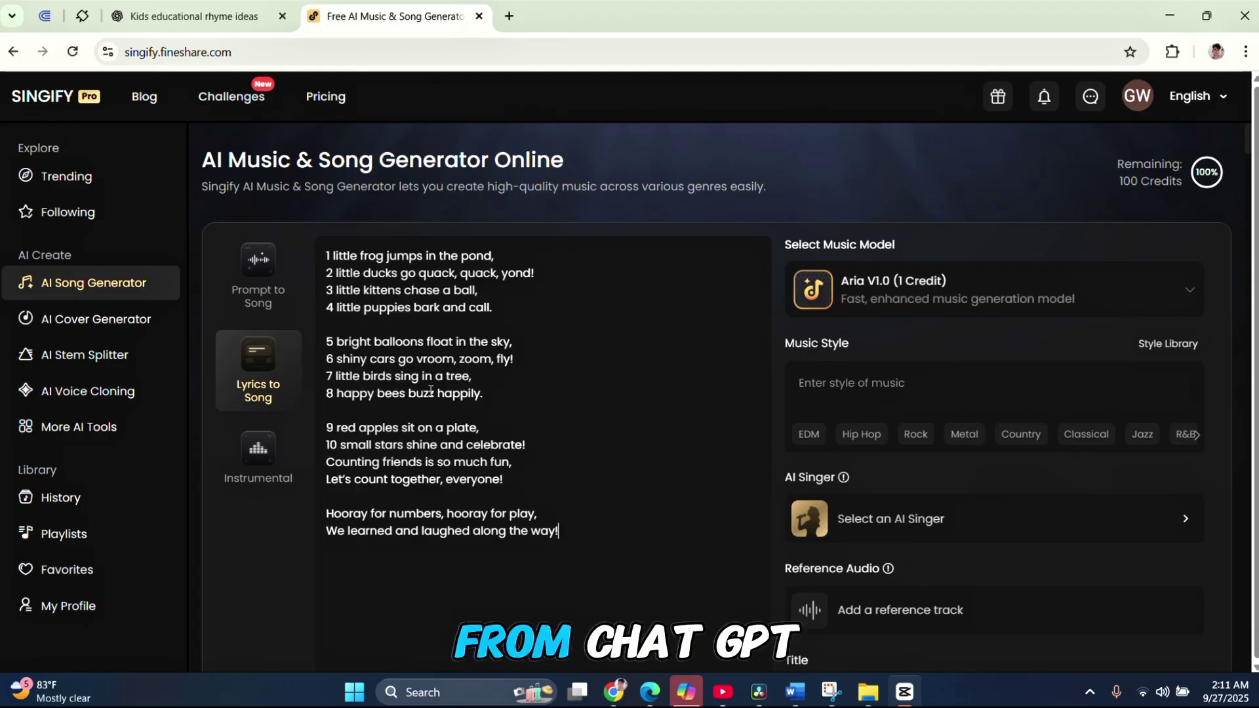
{"action": "scroll", "coordinate": [492, 394], "scroll_direction": "down", "scroll_amount": 1}
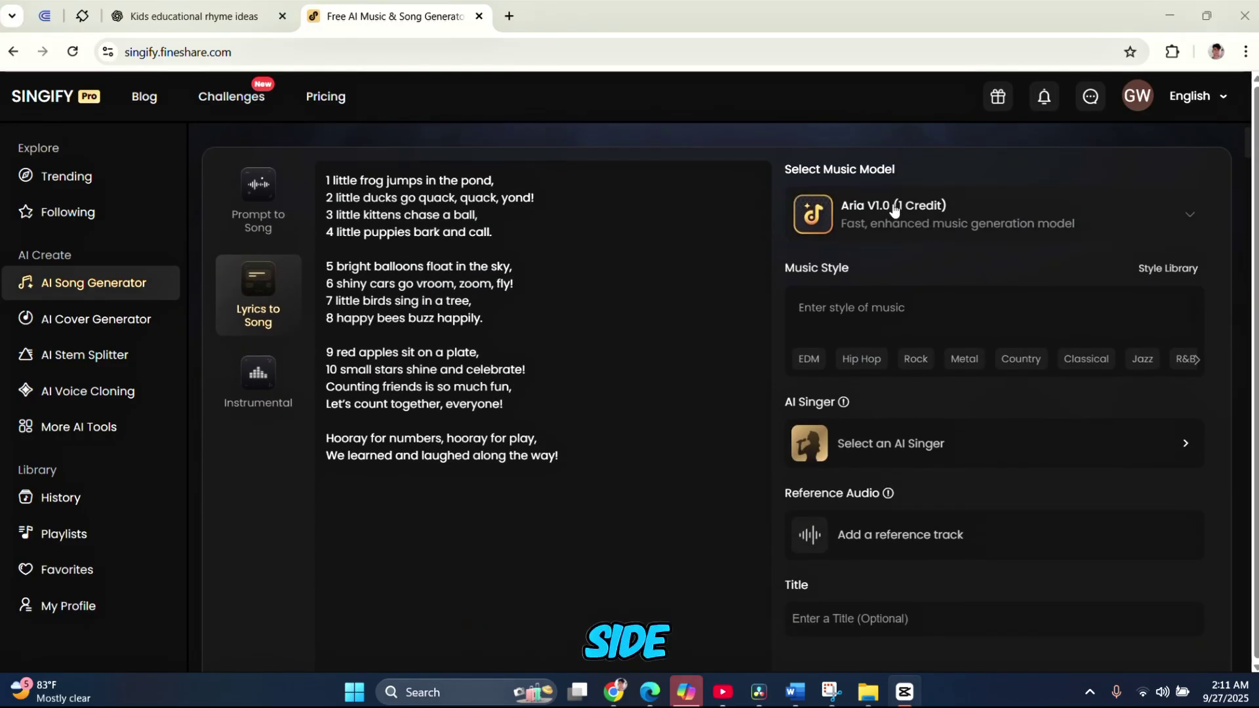
Choose model Aria S1.0, title the song 'Rhymes', and generate it
{"action": "left_click", "coordinate": [892, 208]}
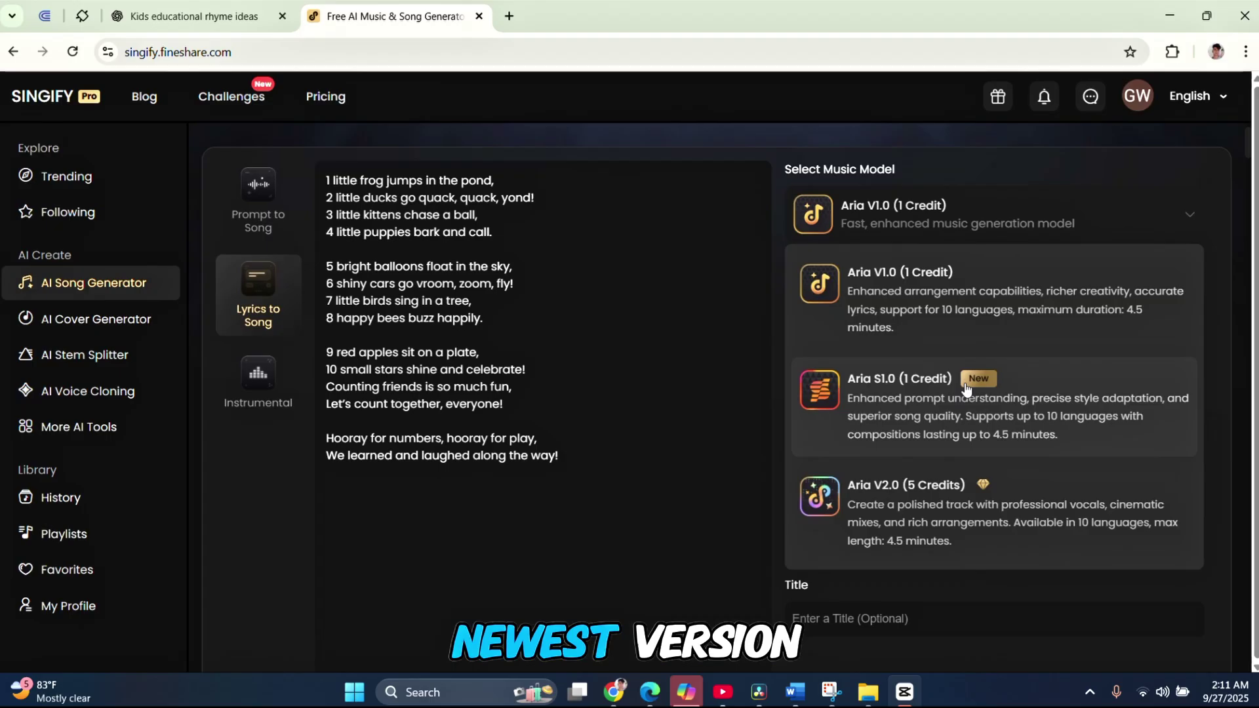
{"action": "left_click", "coordinate": [921, 412]}
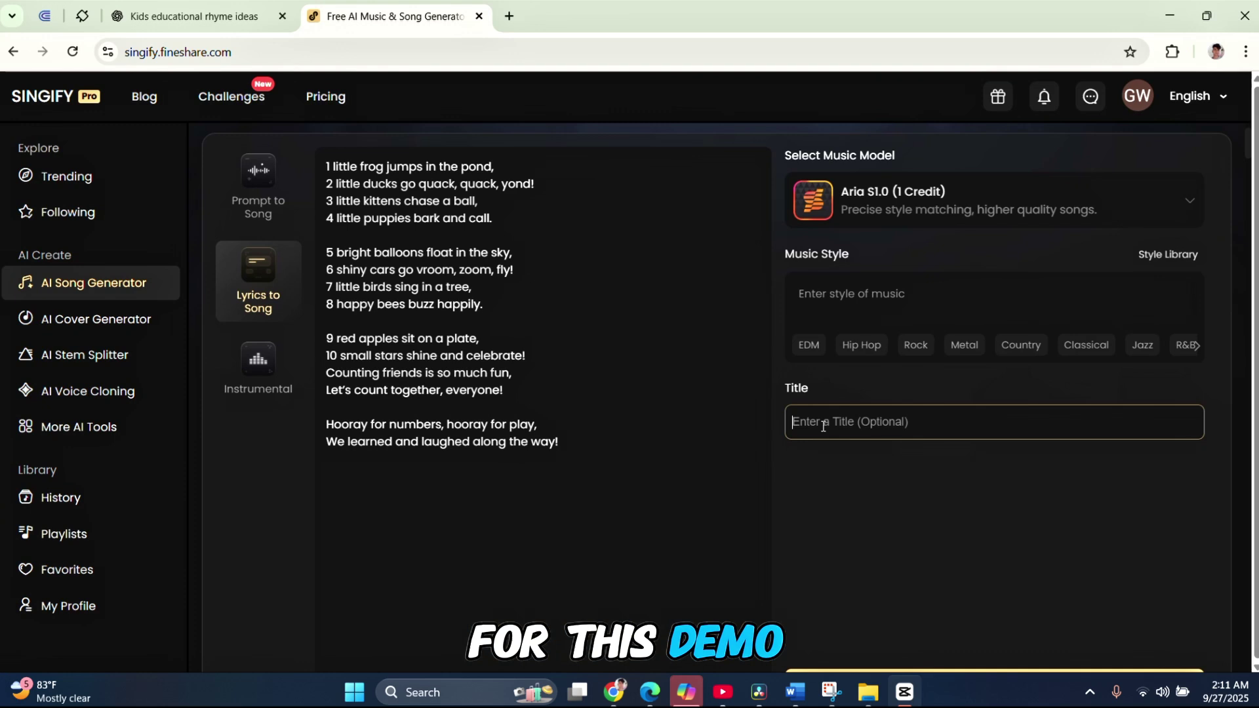
{"action": "type", "text": "Rhymes"}
{"action": "scroll", "coordinate": [846, 483], "scroll_direction": "down", "scroll_amount": 3}
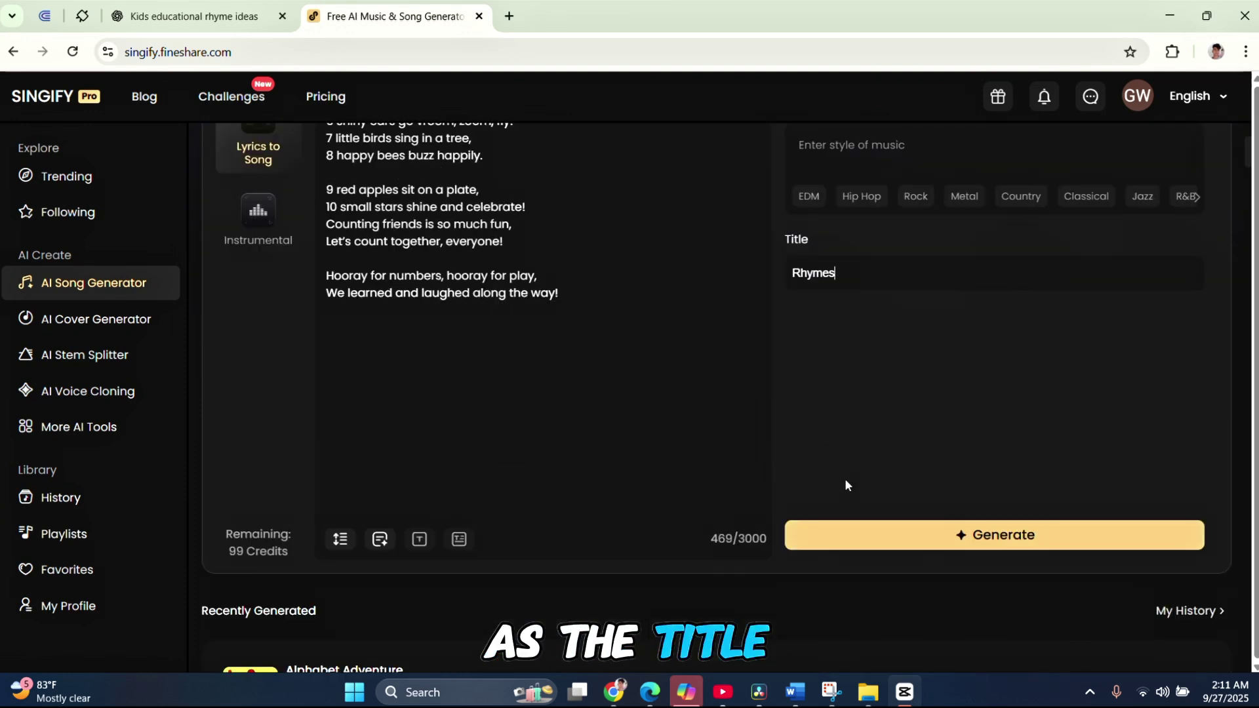
{"action": "scroll", "coordinate": [883, 525], "scroll_direction": "up", "scroll_amount": 1}
{"action": "left_click", "coordinate": [888, 577]}
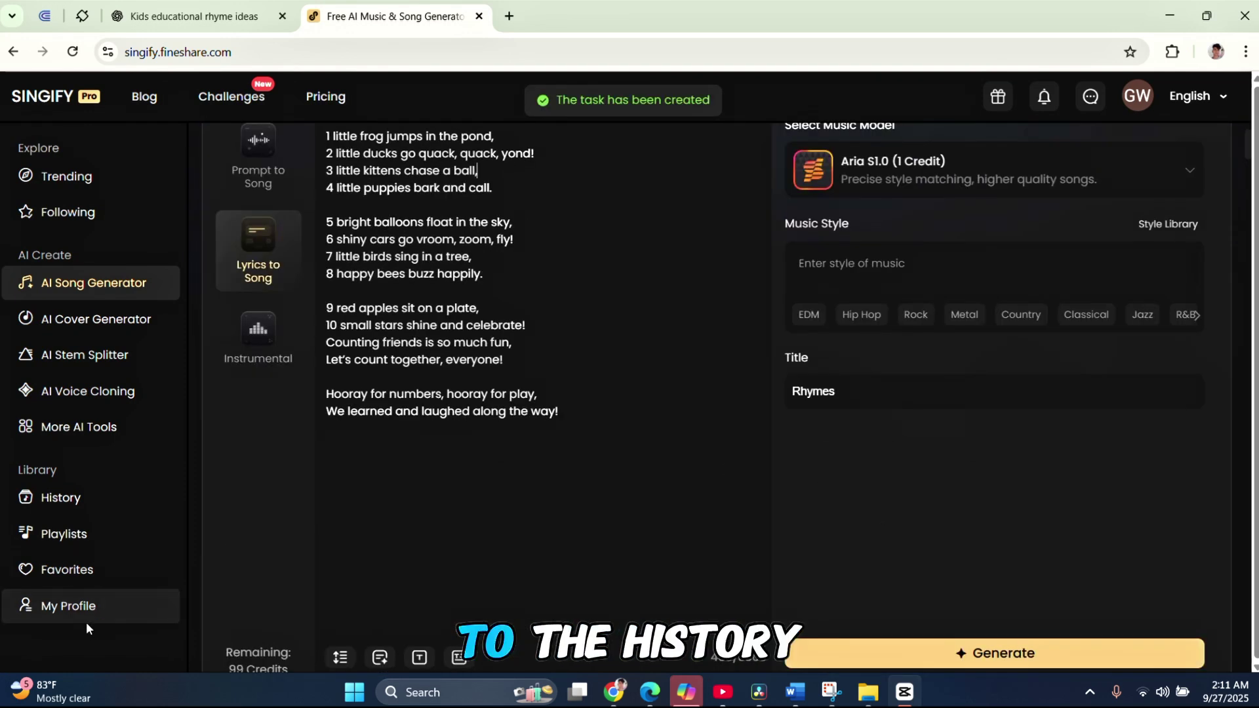
Play both Alphabet Adventure versions from History, skip ahead, pause, and return to the generator
{"action": "left_click", "coordinate": [60, 498]}
{"action": "scroll", "coordinate": [324, 401], "scroll_direction": "down", "scroll_amount": 2}
{"action": "scroll", "coordinate": [325, 401], "scroll_direction": "down", "scroll_amount": 2}
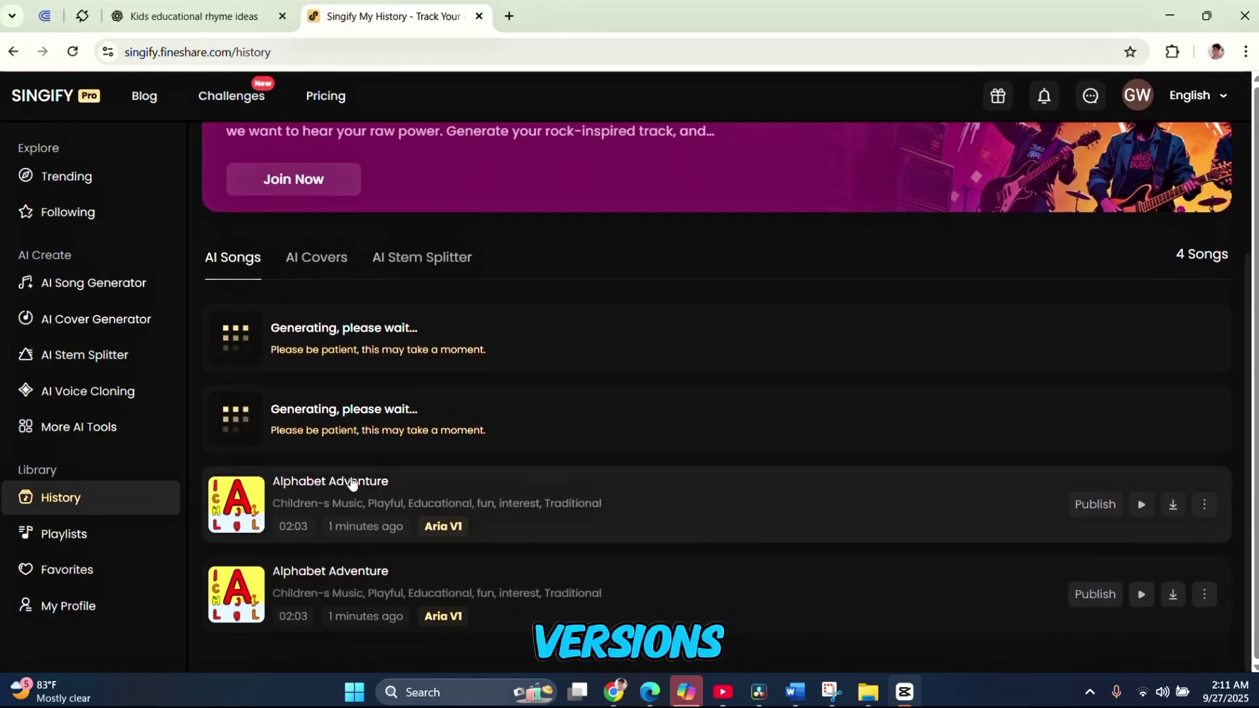
{"action": "left_click", "coordinate": [1121, 516]}
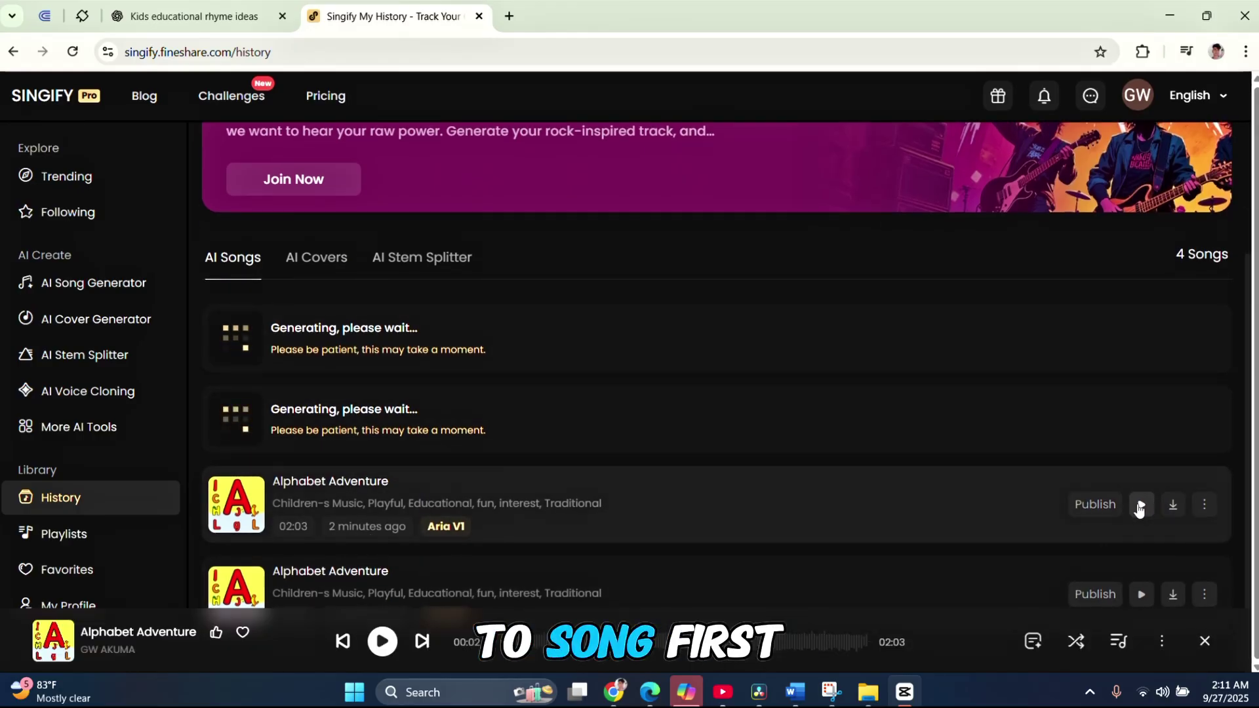
{"action": "left_click", "coordinate": [1141, 505]}
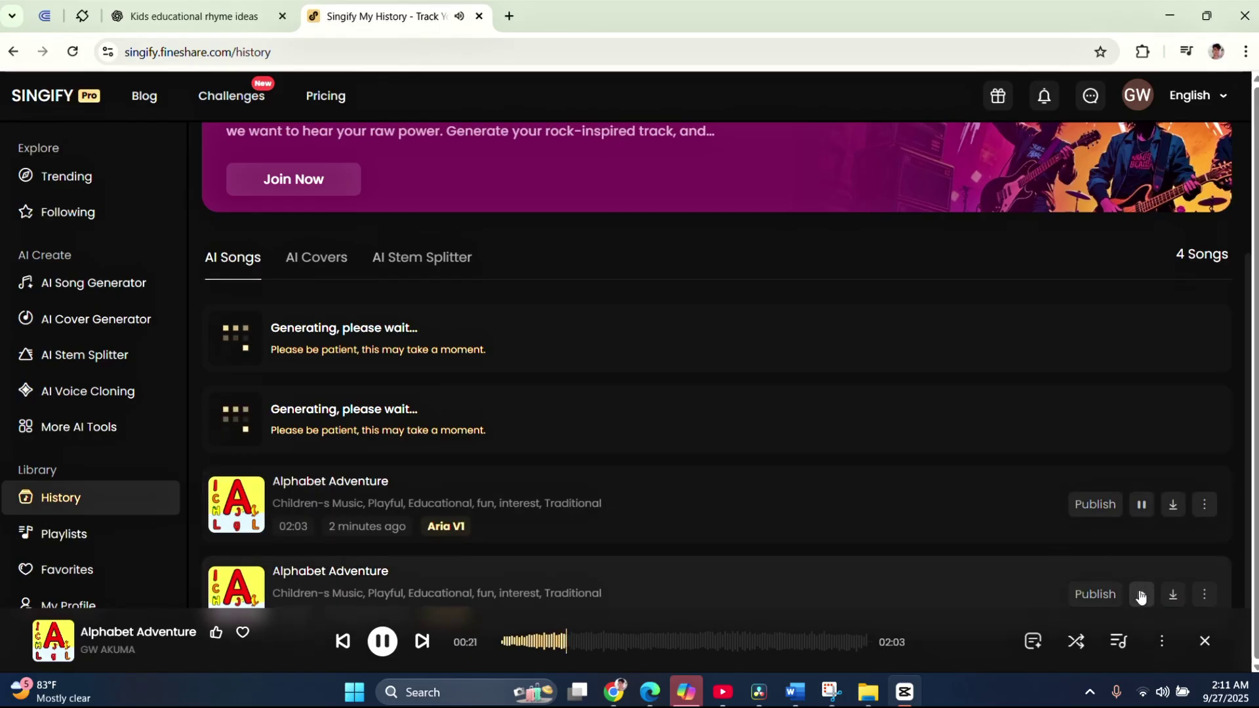
{"action": "left_click", "coordinate": [1140, 594]}
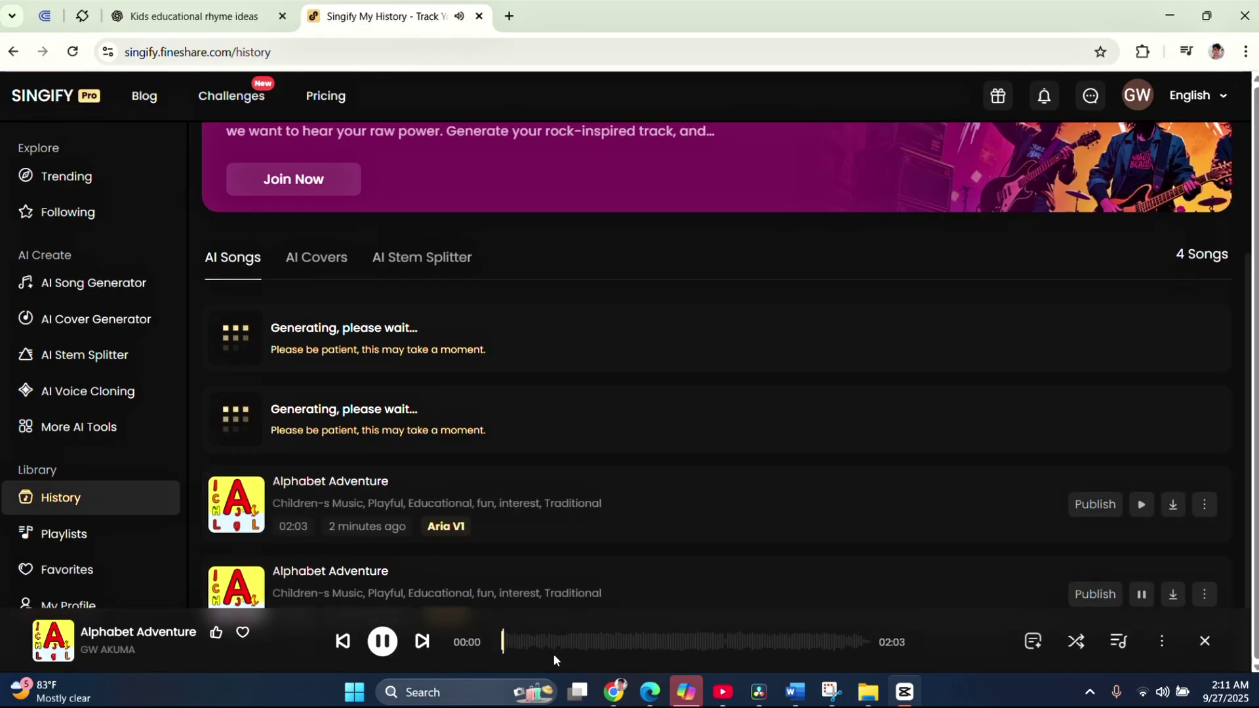
{"action": "left_click", "coordinate": [517, 639]}
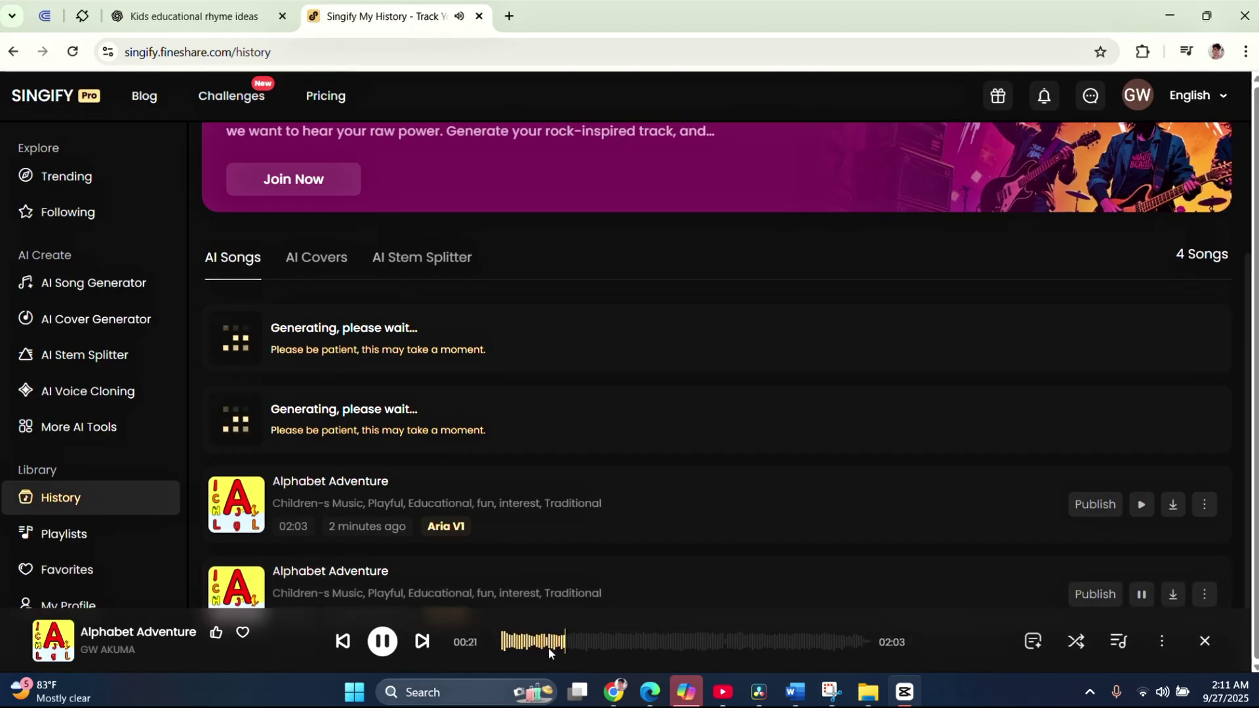
{"action": "left_click", "coordinate": [382, 641]}
{"action": "scroll", "coordinate": [300, 396], "scroll_direction": "up", "scroll_amount": 2}
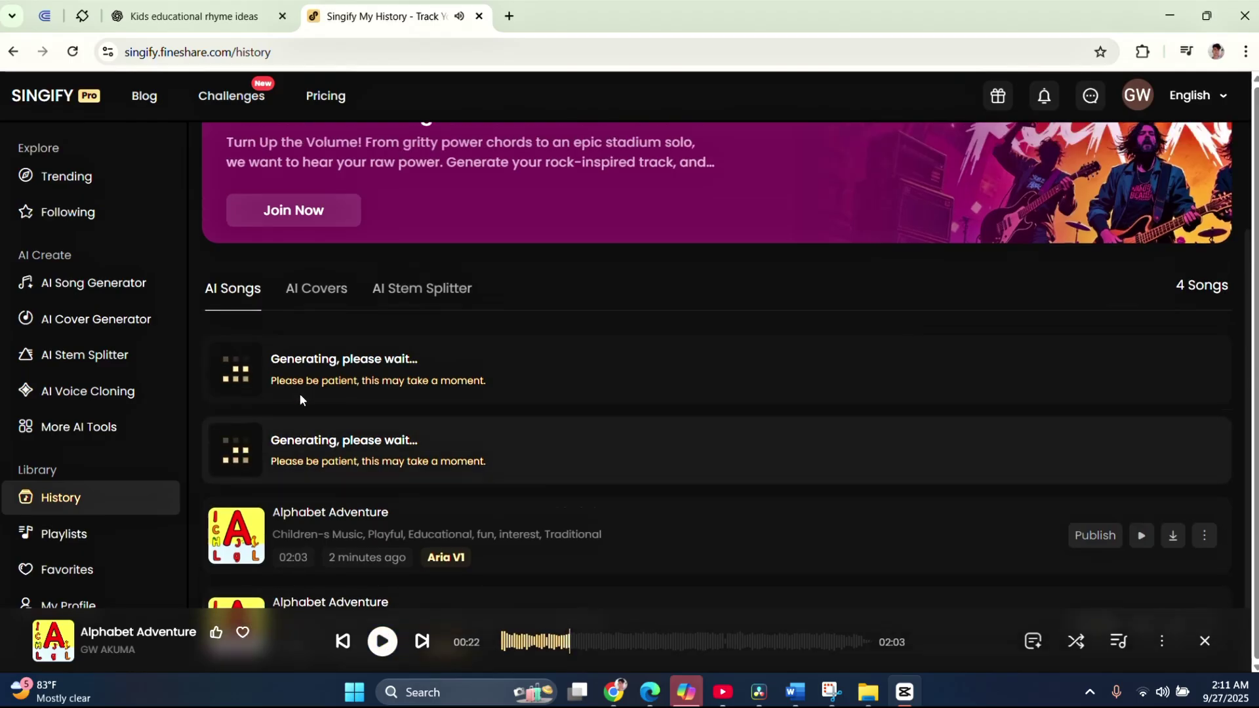
{"action": "scroll", "coordinate": [299, 392], "scroll_direction": "down", "scroll_amount": 2}
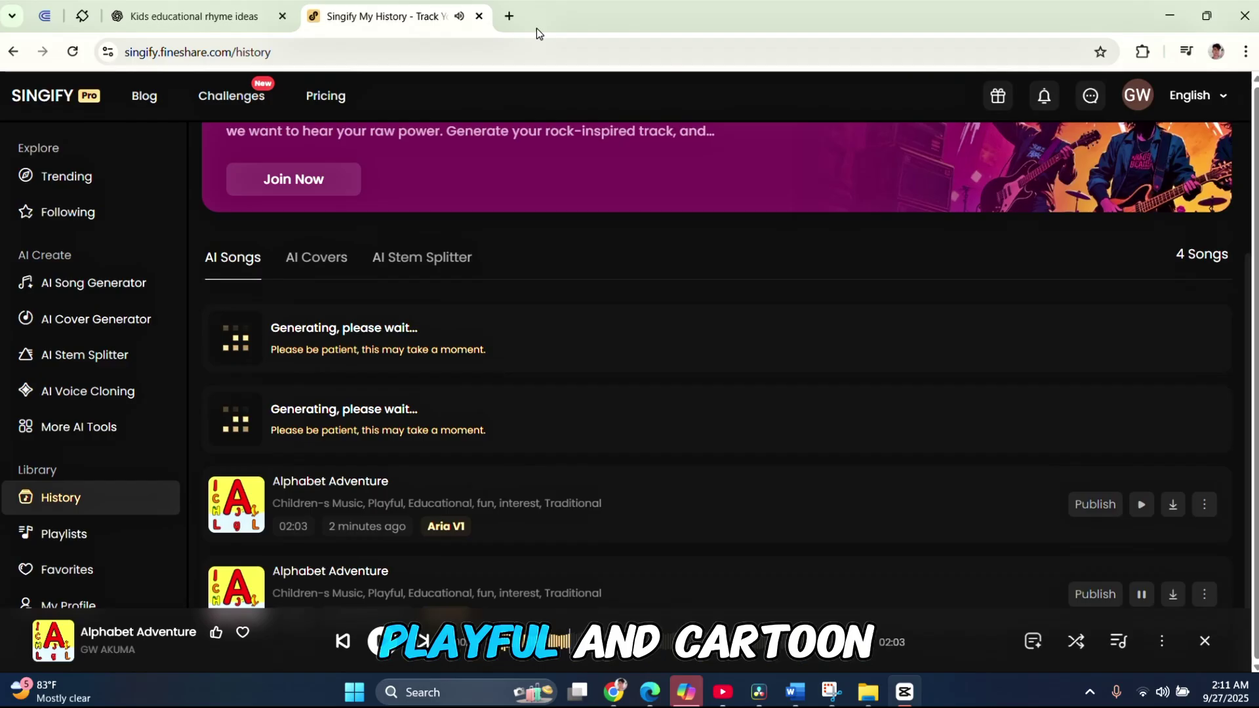
{"action": "key", "text": "alt+Left"}
Preview the 01:08 and 01:31 Rhymes versions, then download the 01:08 track as Rhymes.mp3
{"action": "scroll", "coordinate": [333, 446], "scroll_direction": "down", "scroll_amount": 1}
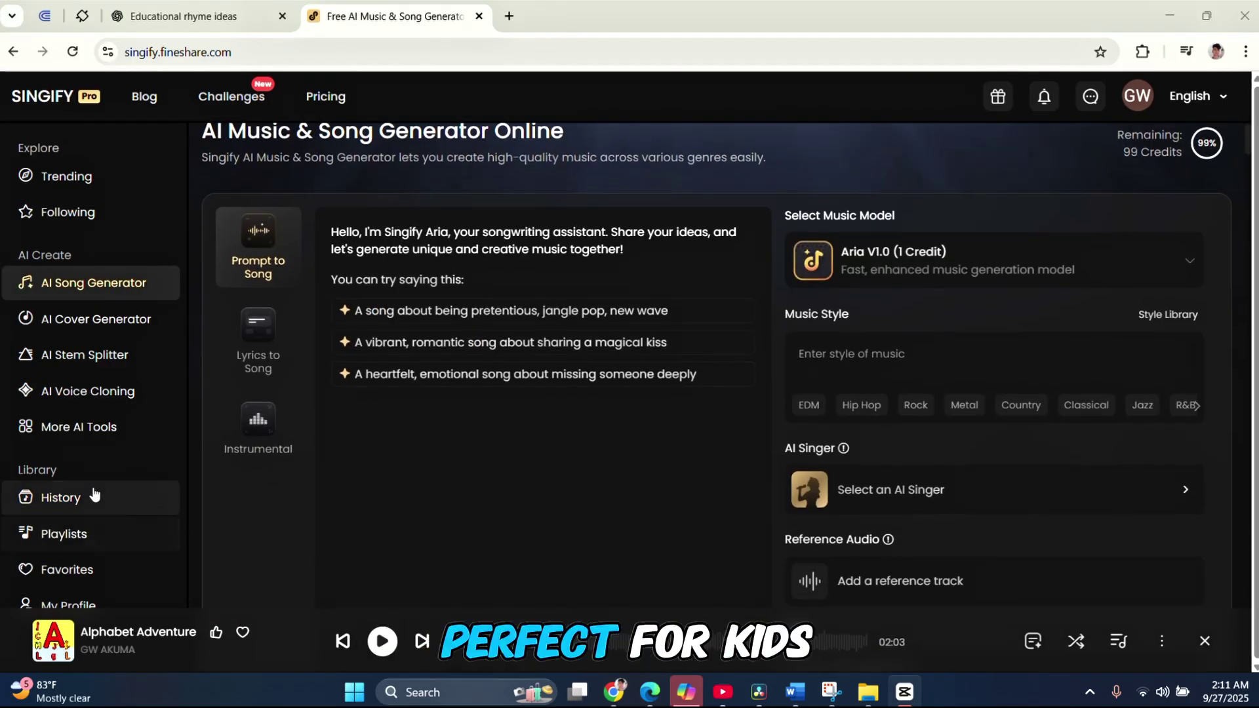
{"action": "left_click", "coordinate": [92, 499]}
{"action": "scroll", "coordinate": [671, 250], "scroll_direction": "down", "scroll_amount": 3}
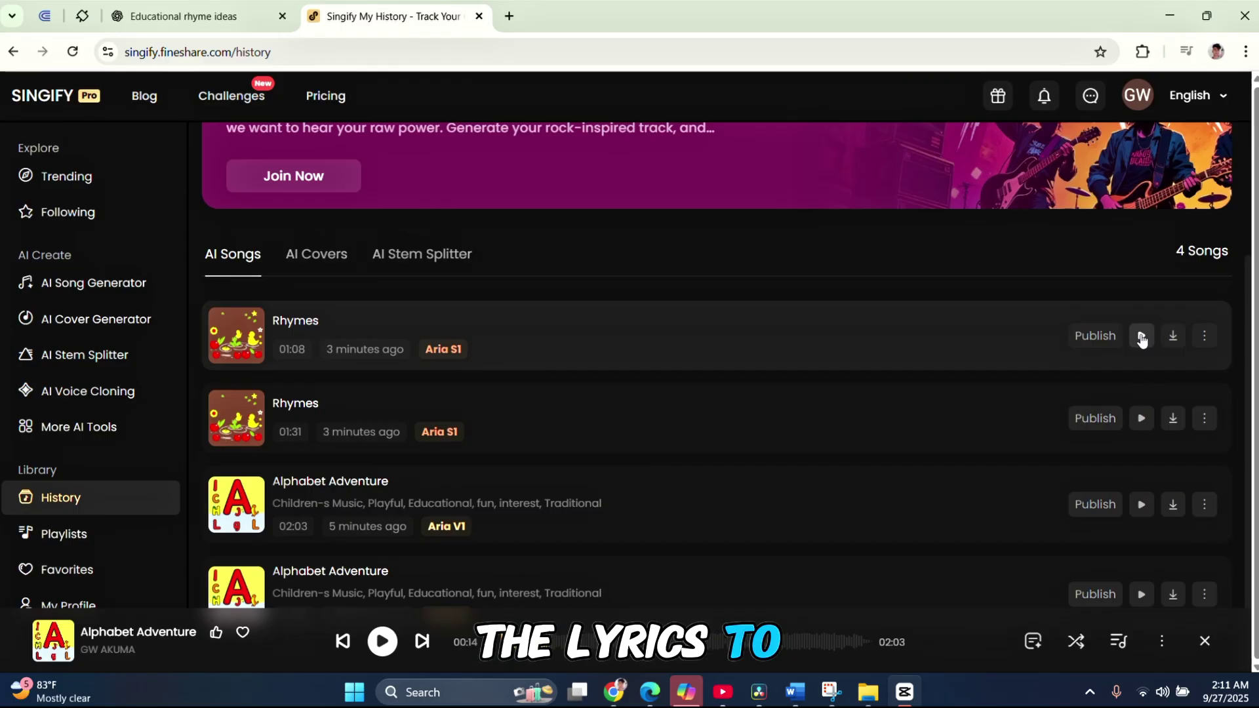
{"action": "left_click", "coordinate": [1141, 337]}
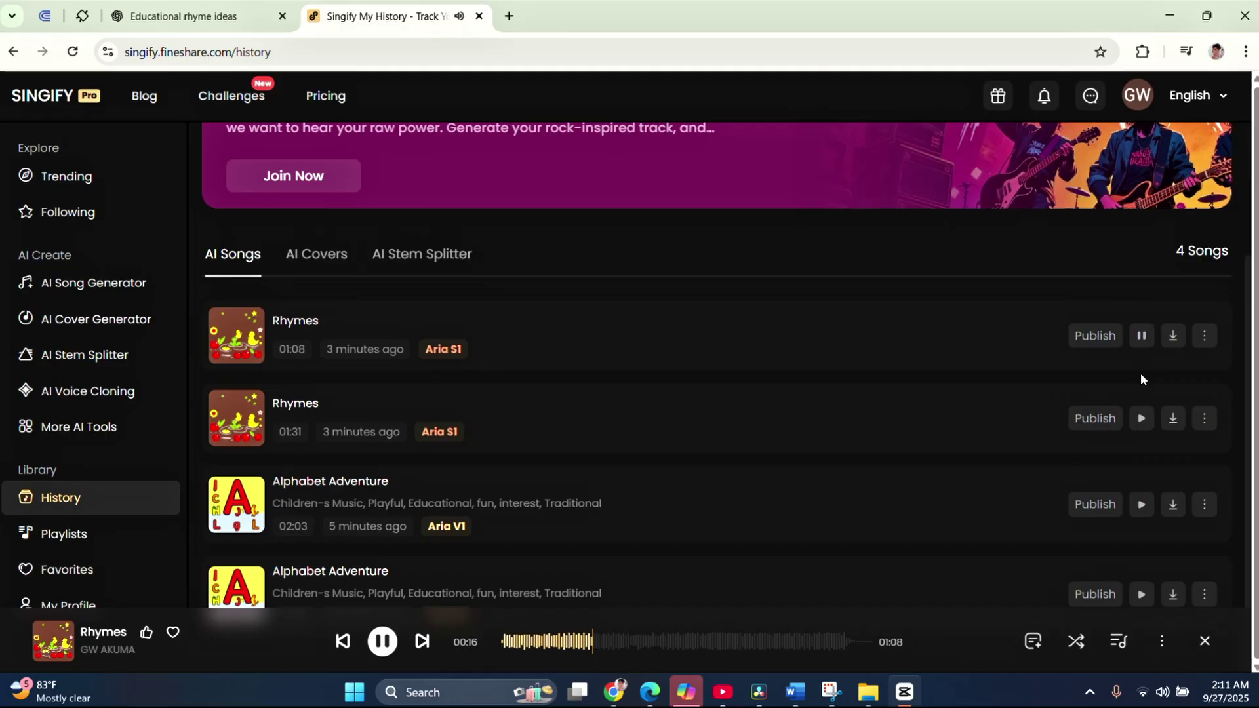
{"action": "left_click", "coordinate": [1144, 419]}
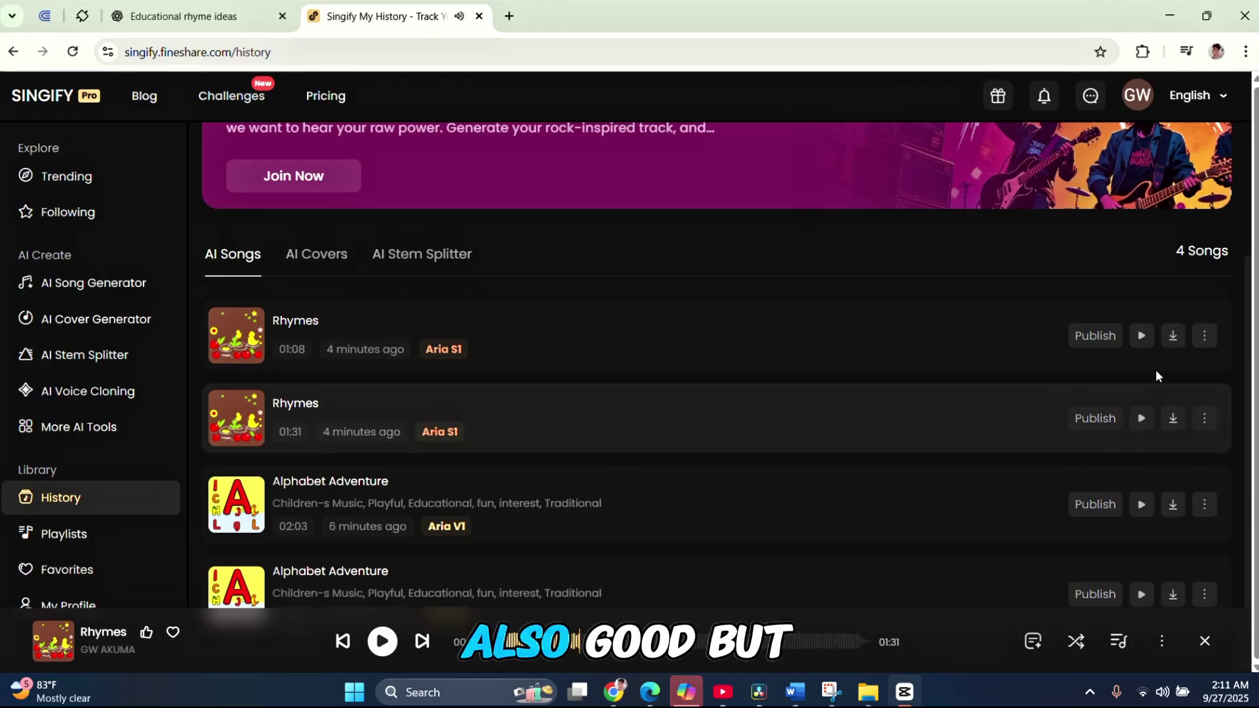
{"action": "left_click", "coordinate": [1141, 336]}
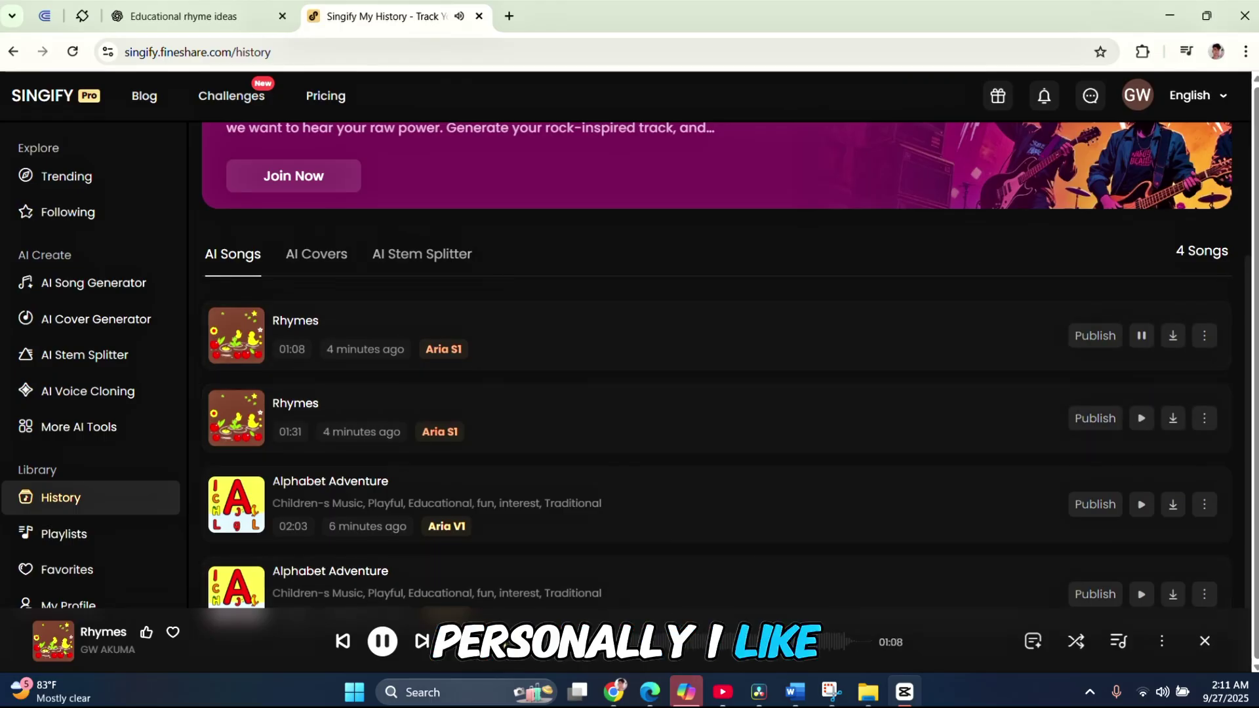
{"action": "key", "text": "space"}
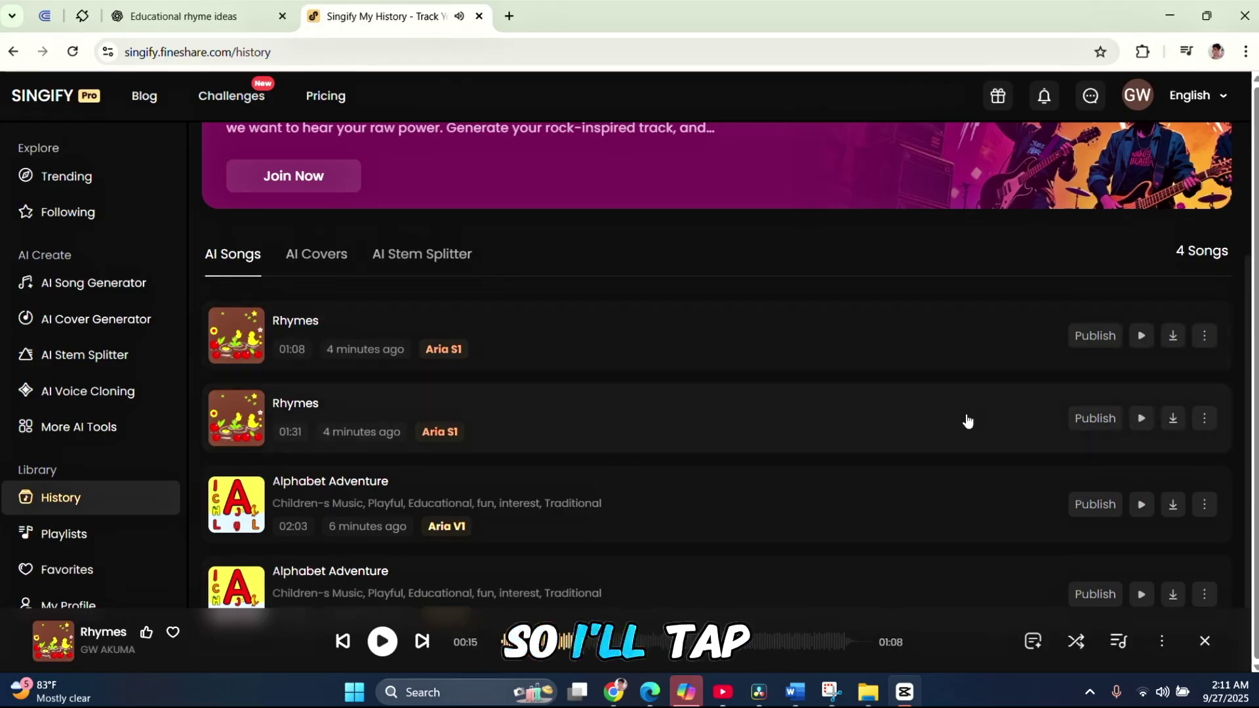
{"action": "left_click", "coordinate": [1173, 336]}
Generate an Instrumental track from the prompt 'light, bright and cheerful', titled Sunrise Melody
{"action": "left_click", "coordinate": [113, 298]}
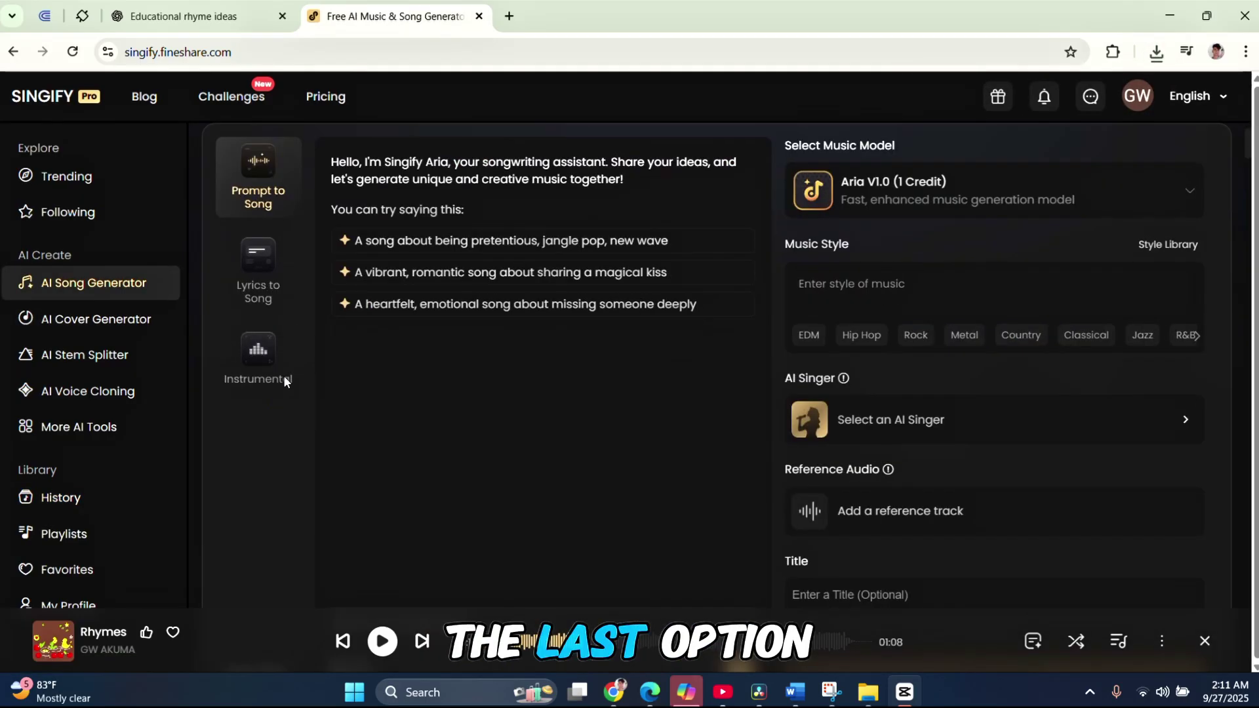
{"action": "left_click", "coordinate": [252, 367]}
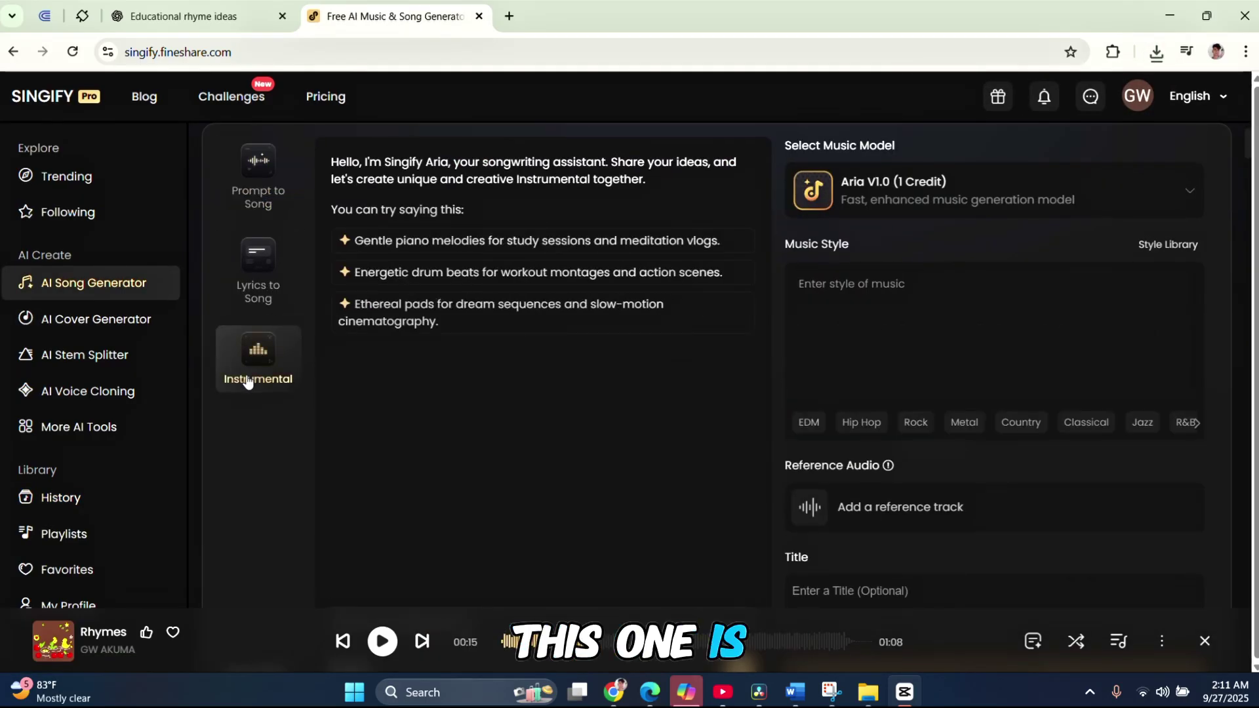
{"action": "scroll", "coordinate": [529, 537], "scroll_direction": "down", "scroll_amount": 3}
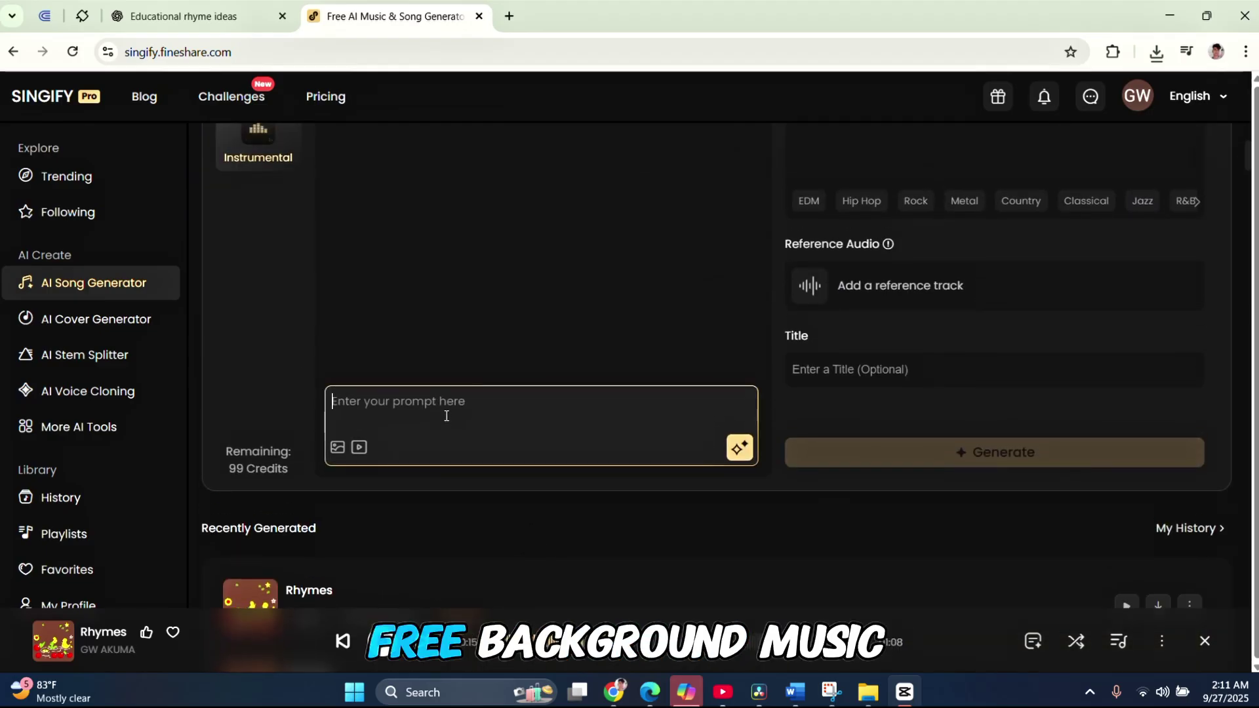
{"action": "scroll", "coordinate": [448, 420], "scroll_direction": "up", "scroll_amount": 3}
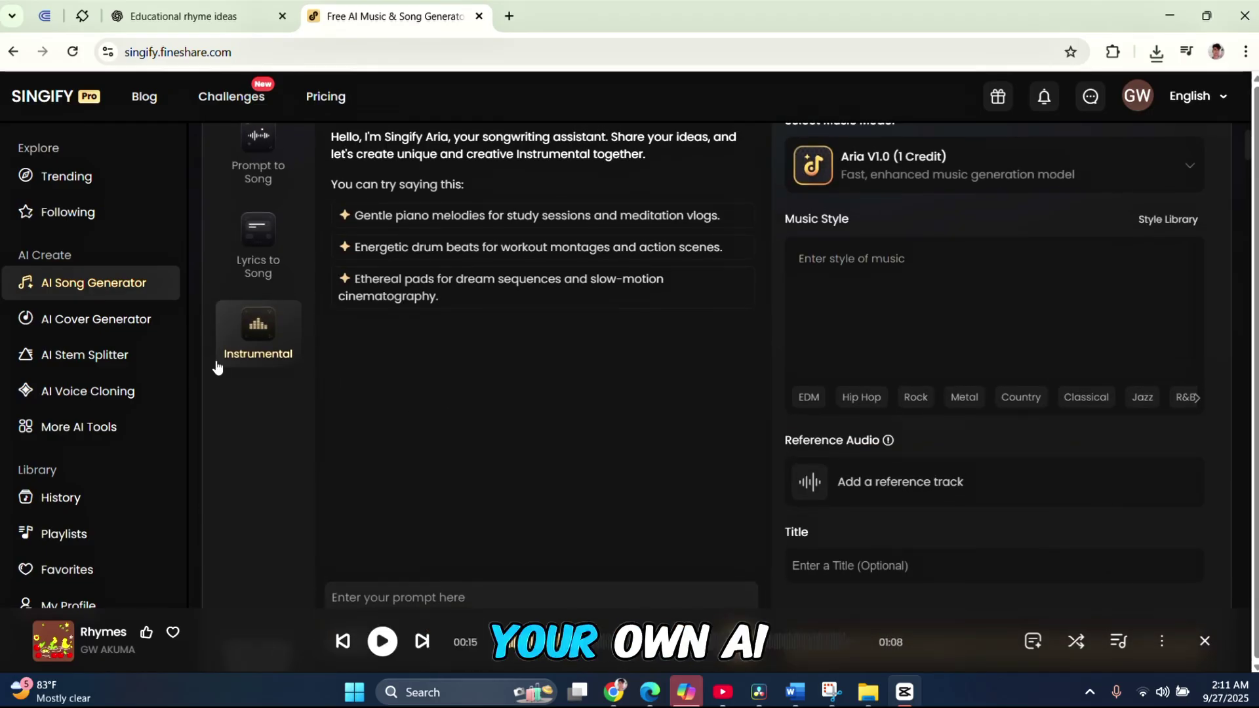
{"action": "scroll", "coordinate": [411, 427], "scroll_direction": "down", "scroll_amount": 1}
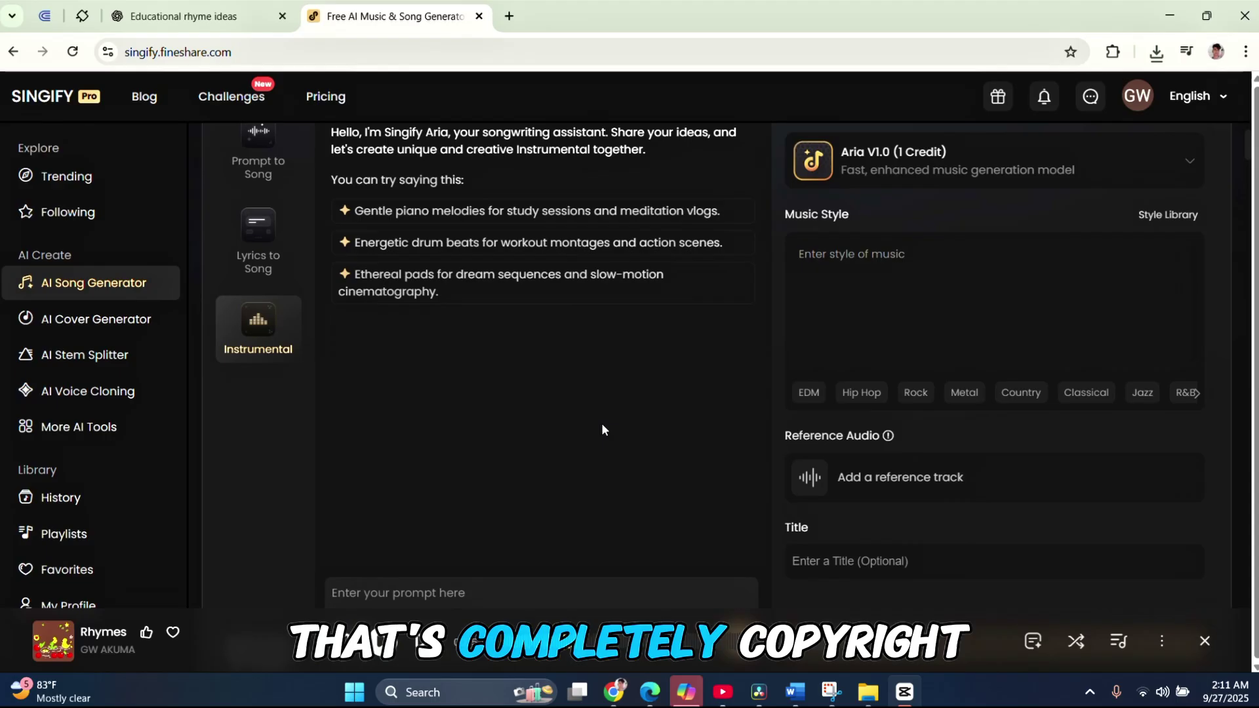
{"action": "scroll", "coordinate": [467, 511], "scroll_direction": "down", "scroll_amount": 1}
{"action": "left_click", "coordinate": [431, 580]}
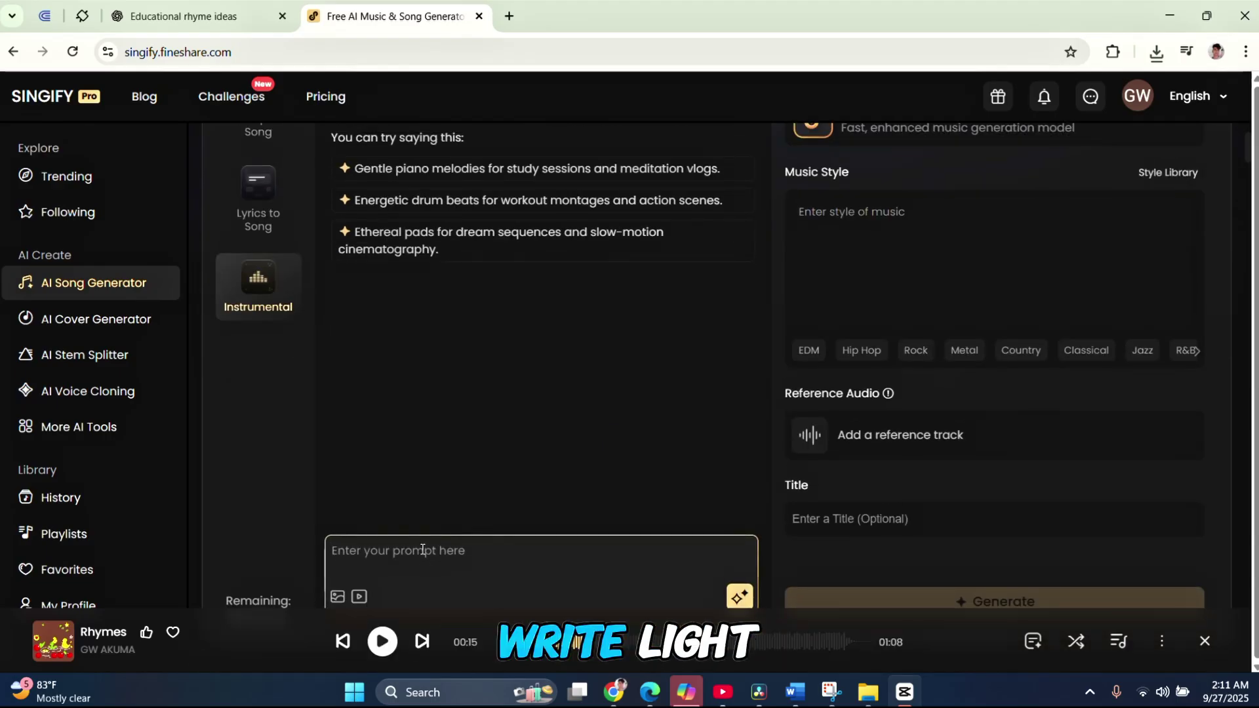
{"action": "type", "text": "light, bright and cheerful"}
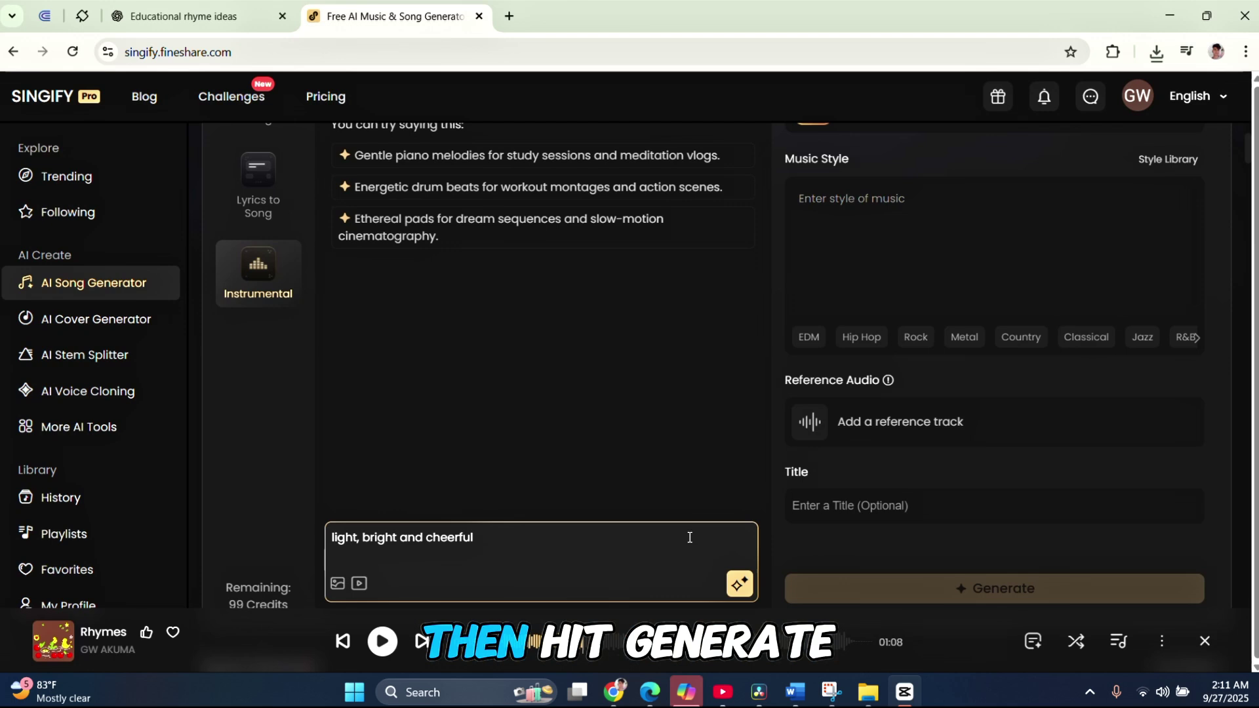
{"action": "key", "text": "Return"}
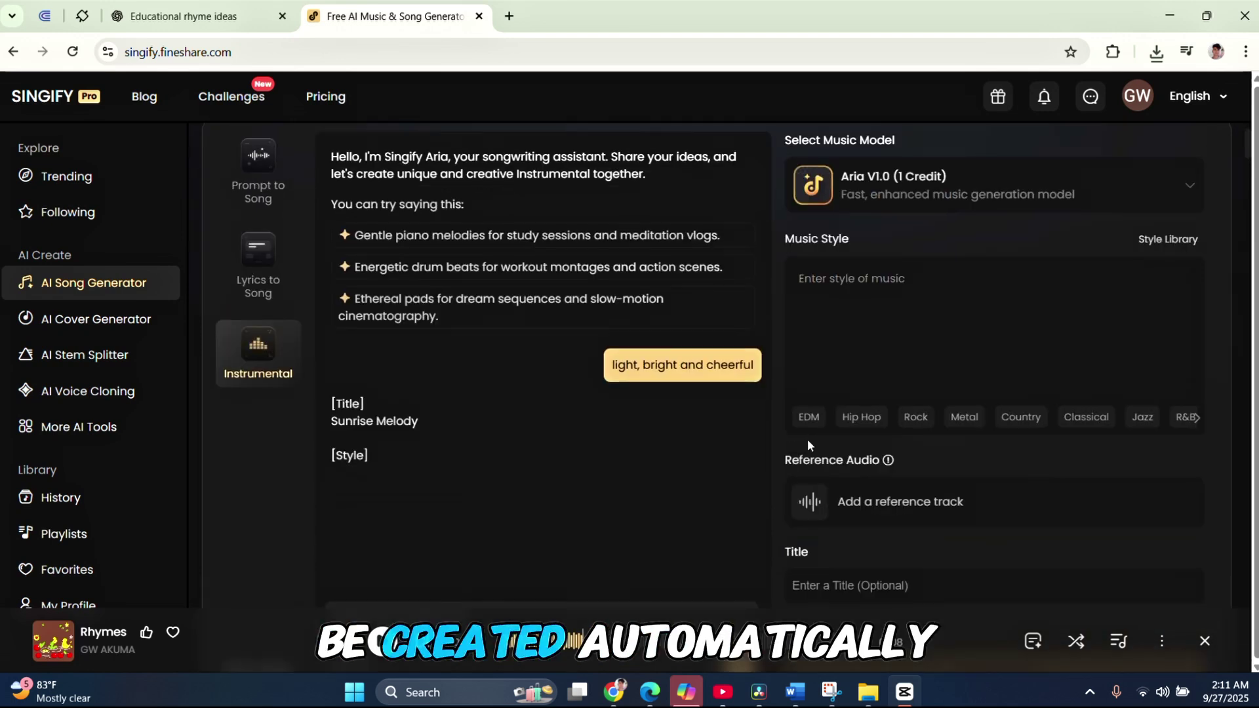
{"action": "scroll", "coordinate": [654, 461], "scroll_direction": "down", "scroll_amount": 2}
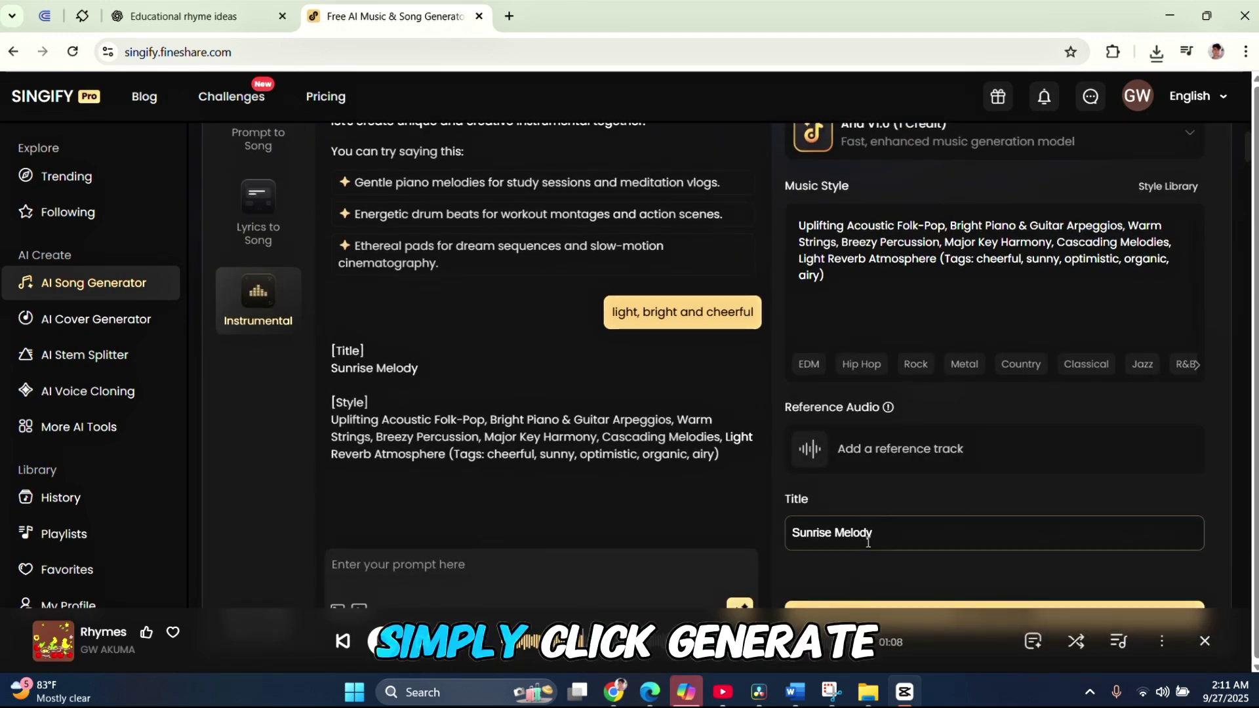
{"action": "left_click", "coordinate": [917, 543]}
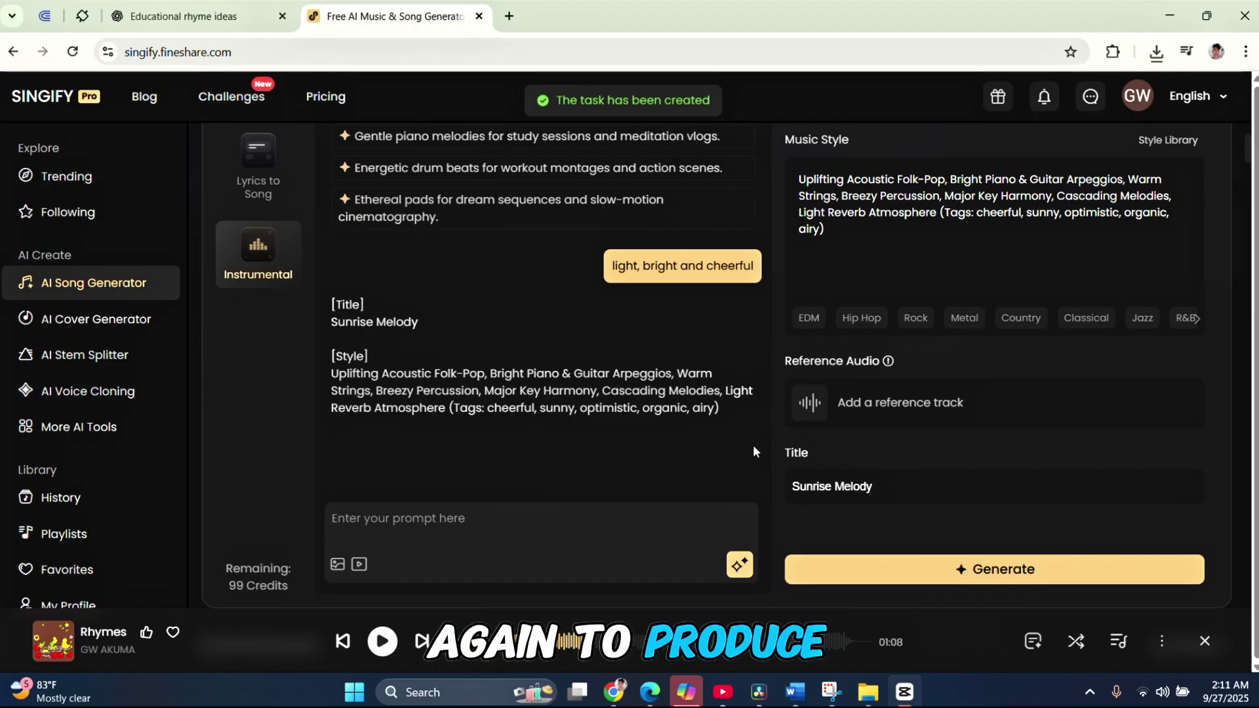
In My History, play the 02:10 Sunrise Melody instrumental and then pause it
{"action": "left_click", "coordinate": [87, 498]}
{"action": "left_click", "coordinate": [1141, 328]}
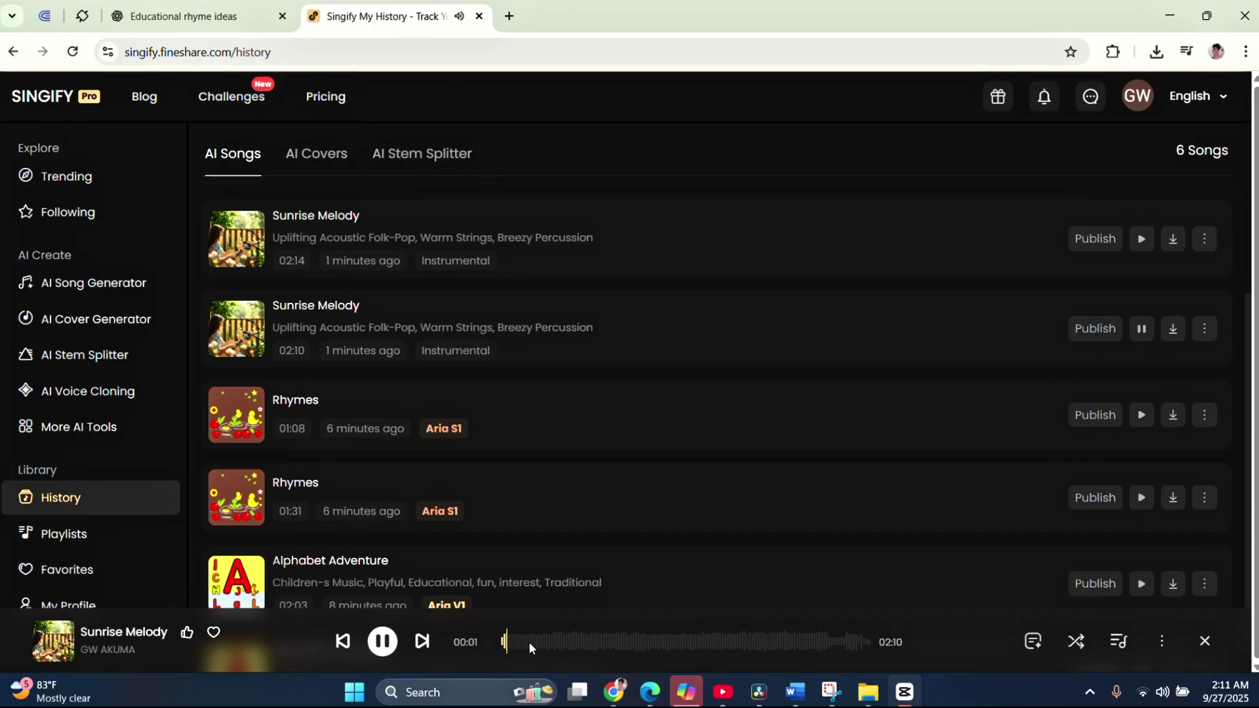
{"action": "scroll", "coordinate": [635, 563], "scroll_direction": "down", "scroll_amount": 1}
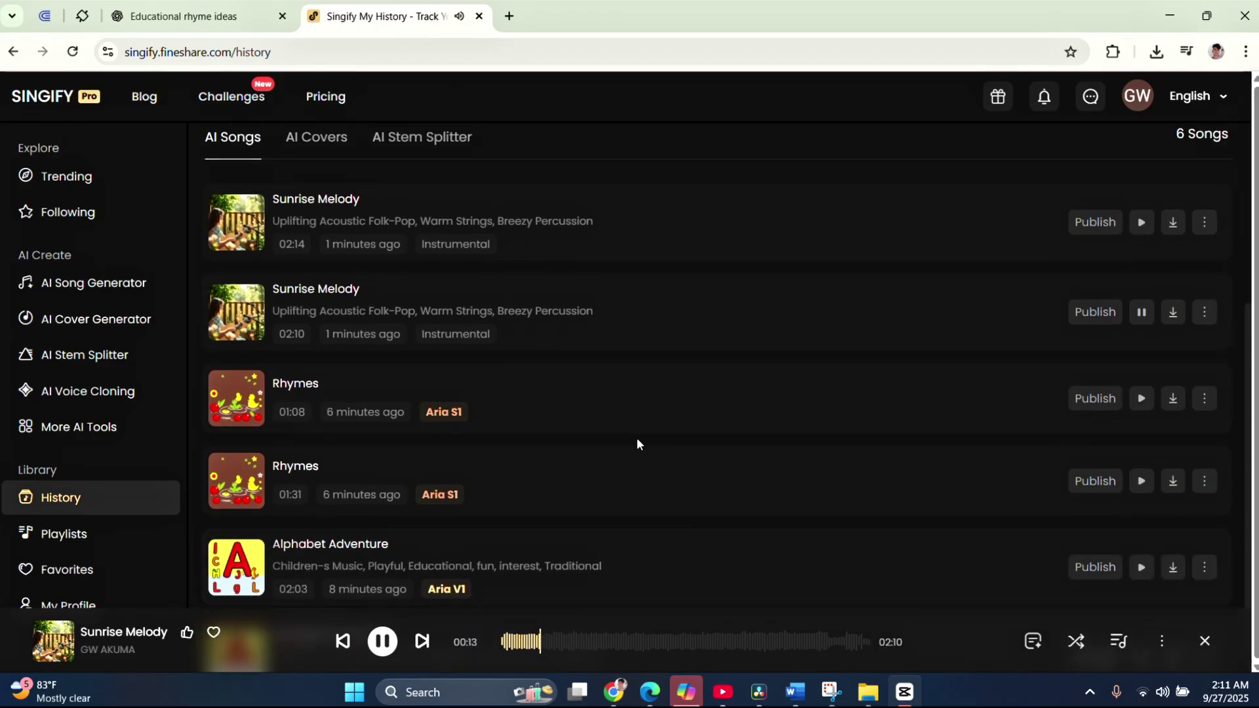
{"action": "left_click", "coordinate": [384, 640]}
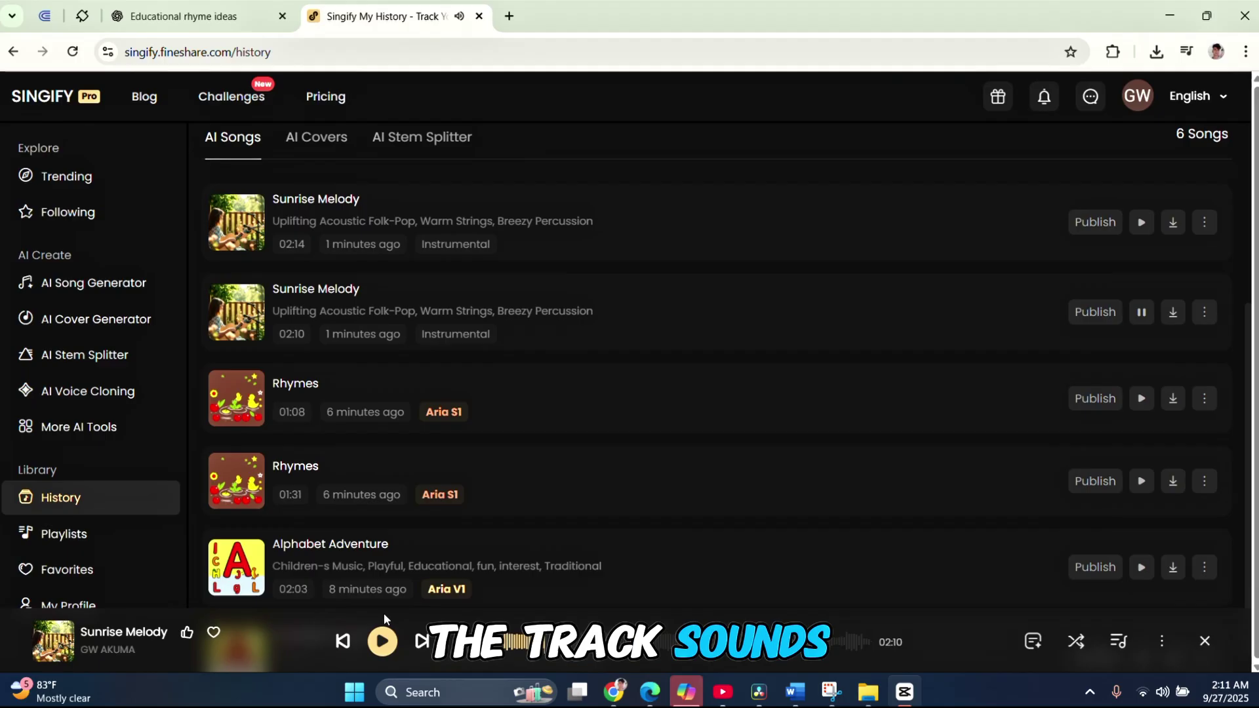
{"action": "scroll", "coordinate": [357, 395], "scroll_direction": "up", "scroll_amount": 1}
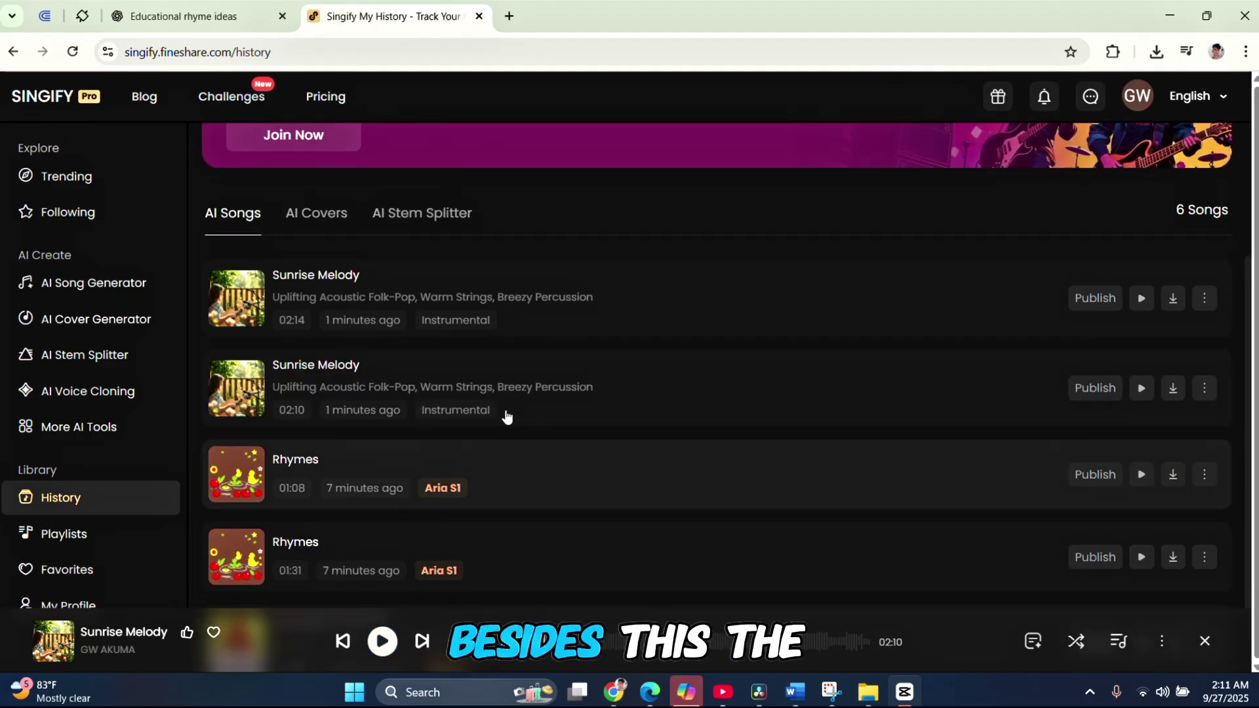
{"action": "scroll", "coordinate": [502, 387], "scroll_direction": "down", "scroll_amount": 1}
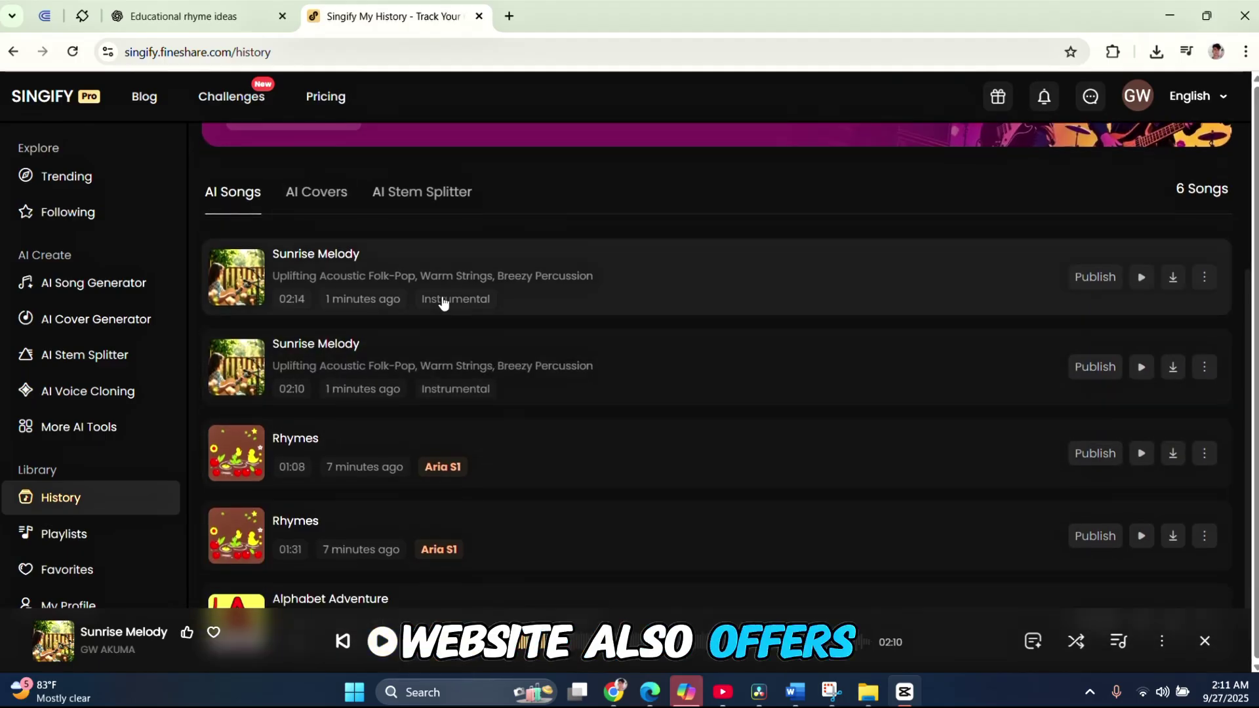
Look through Singify's AI Voice Cloning, More AI Tools and Pricing pages
{"action": "left_click", "coordinate": [122, 389]}
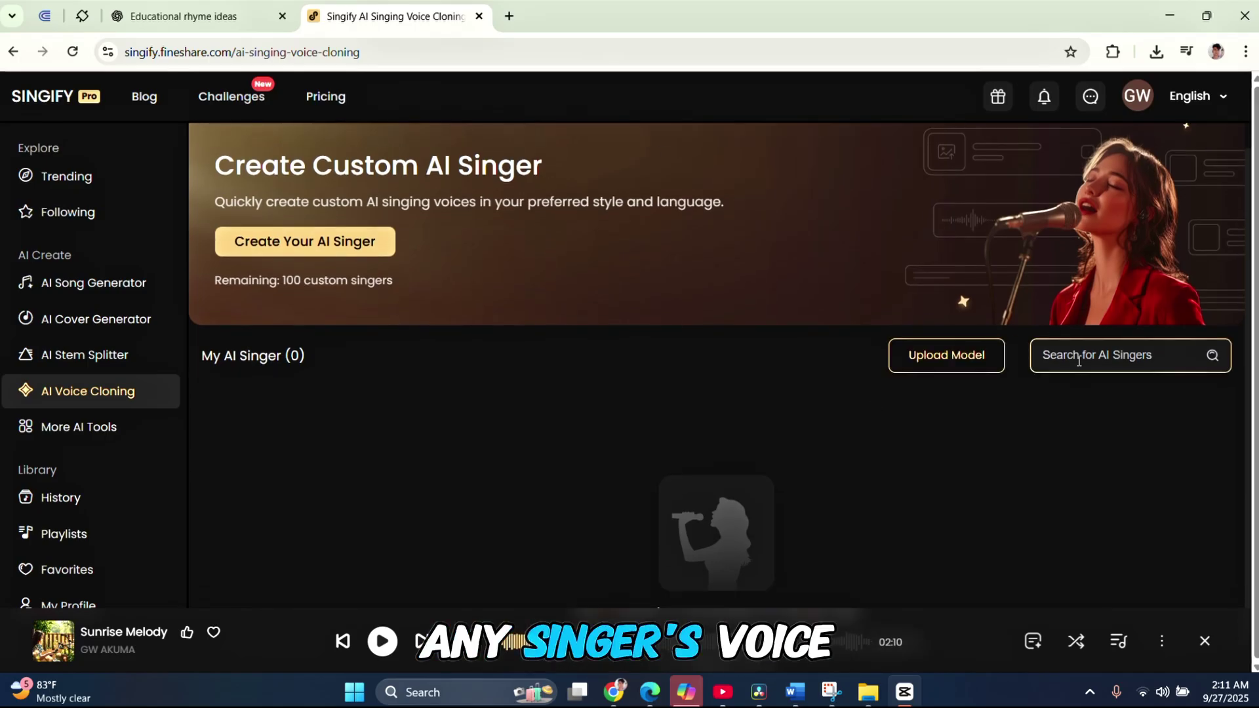
{"action": "left_click", "coordinate": [49, 432]}
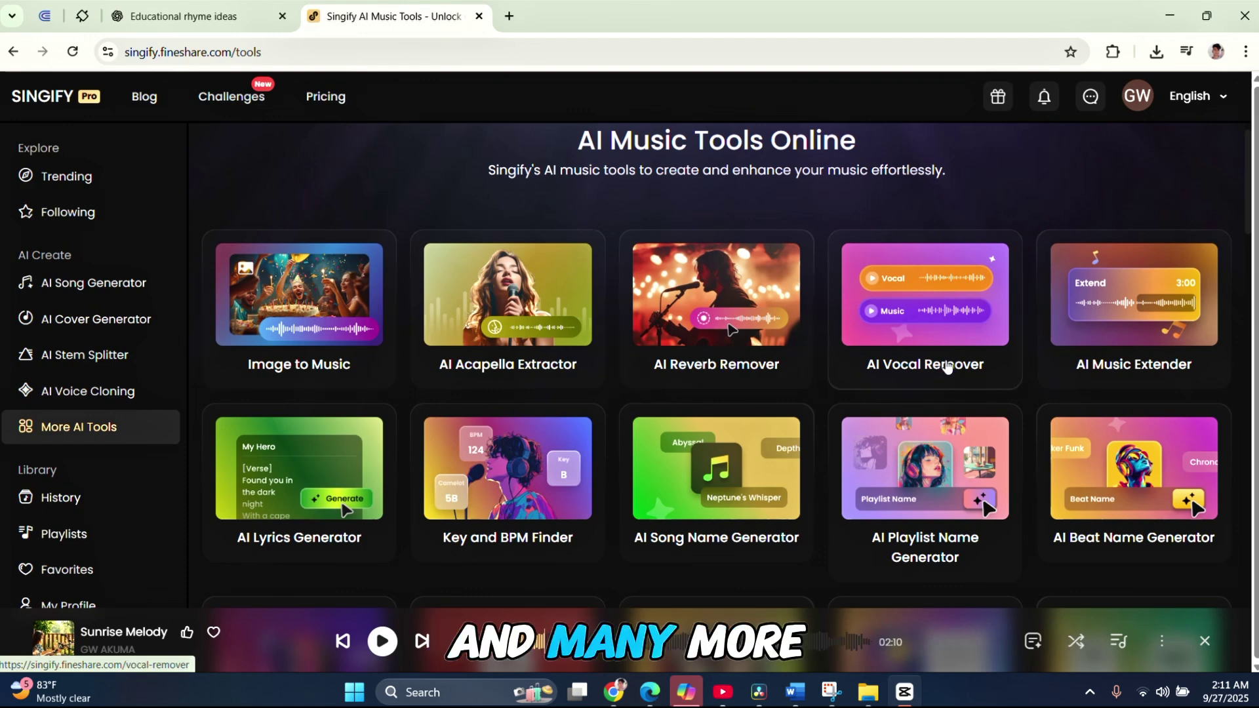
{"action": "scroll", "coordinate": [366, 505], "scroll_direction": "down", "scroll_amount": 10}
{"action": "scroll", "coordinate": [365, 505], "scroll_direction": "up", "scroll_amount": 11}
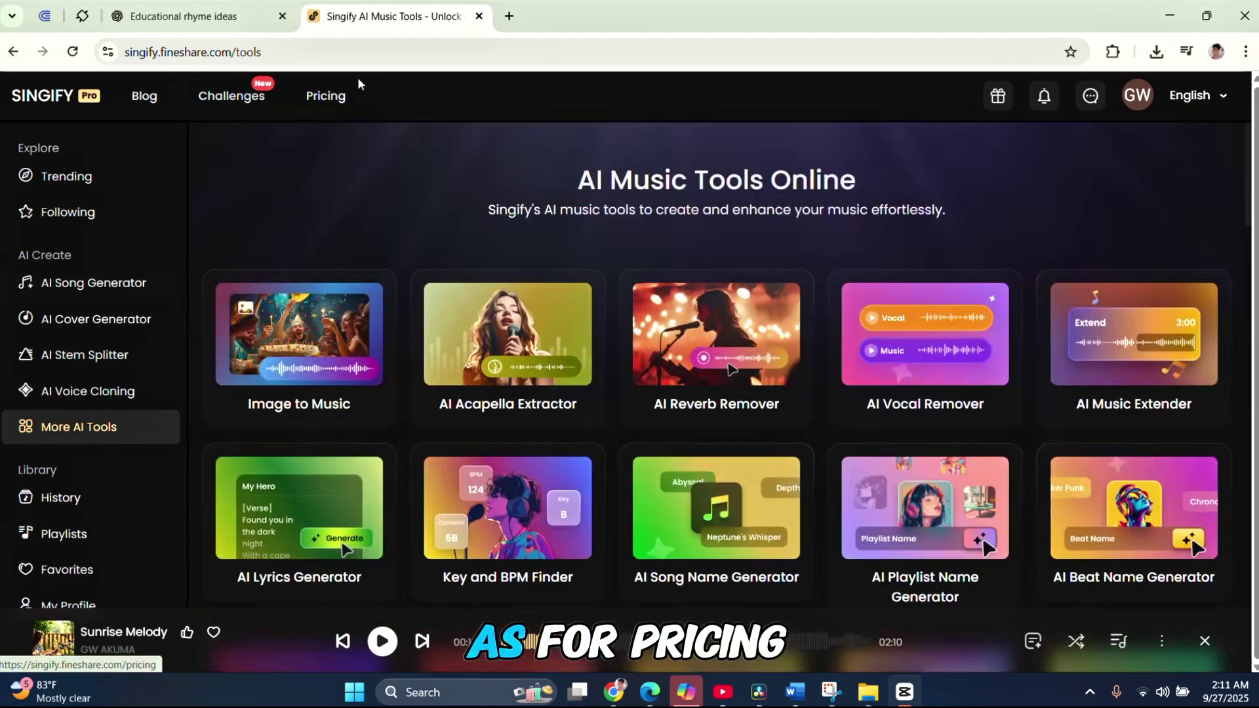
{"action": "left_click", "coordinate": [324, 97]}
{"action": "scroll", "coordinate": [392, 297], "scroll_direction": "down", "scroll_amount": 3}
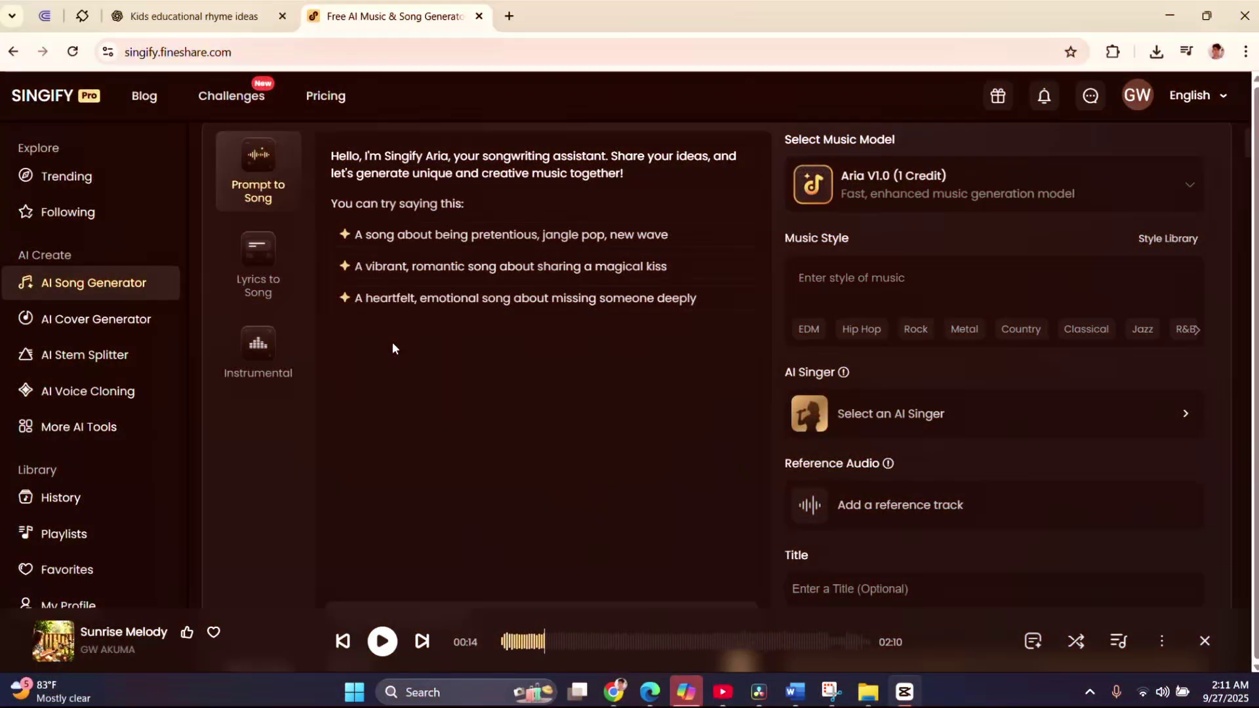
Ask ChatGPT for 3D animation prompts per rhyme line, then search 'google studio ai' in a new tab
{"action": "left_click", "coordinate": [197, 14]}
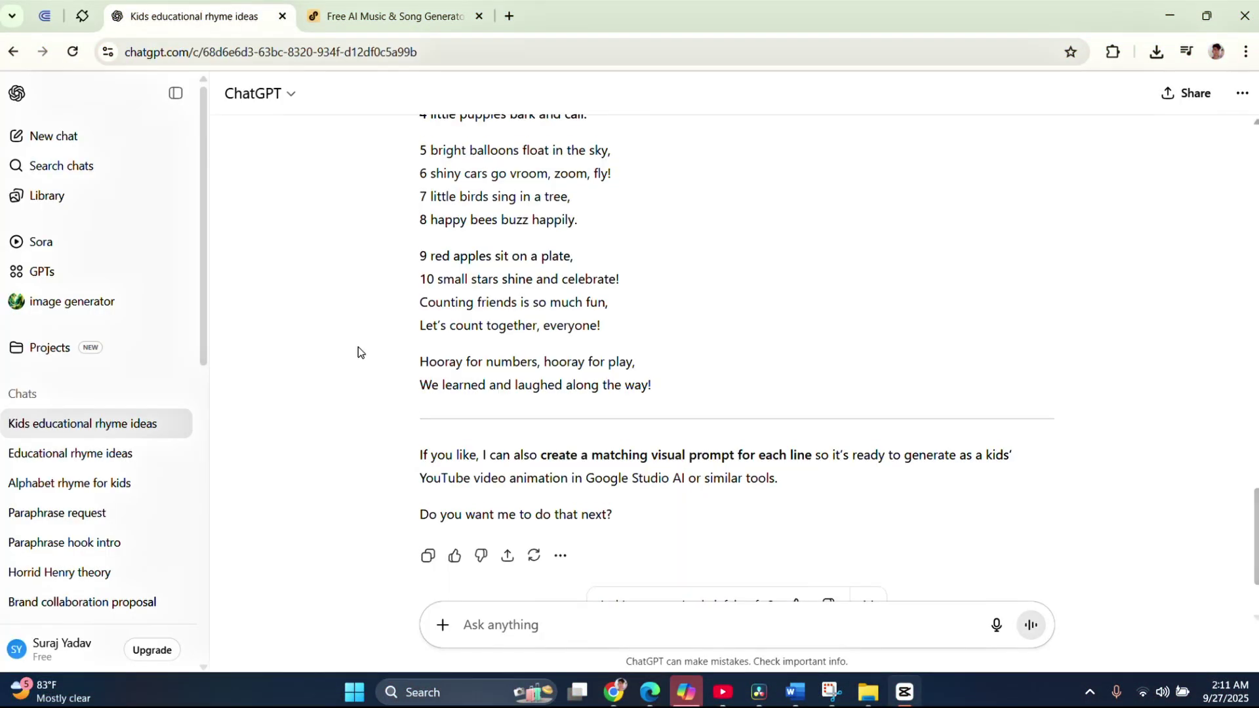
{"action": "scroll", "coordinate": [433, 485], "scroll_direction": "down", "scroll_amount": 2}
{"action": "left_click", "coordinate": [509, 623]}
{"action": "type", "text": "now i need 3d visual animation prompt for each lines"}
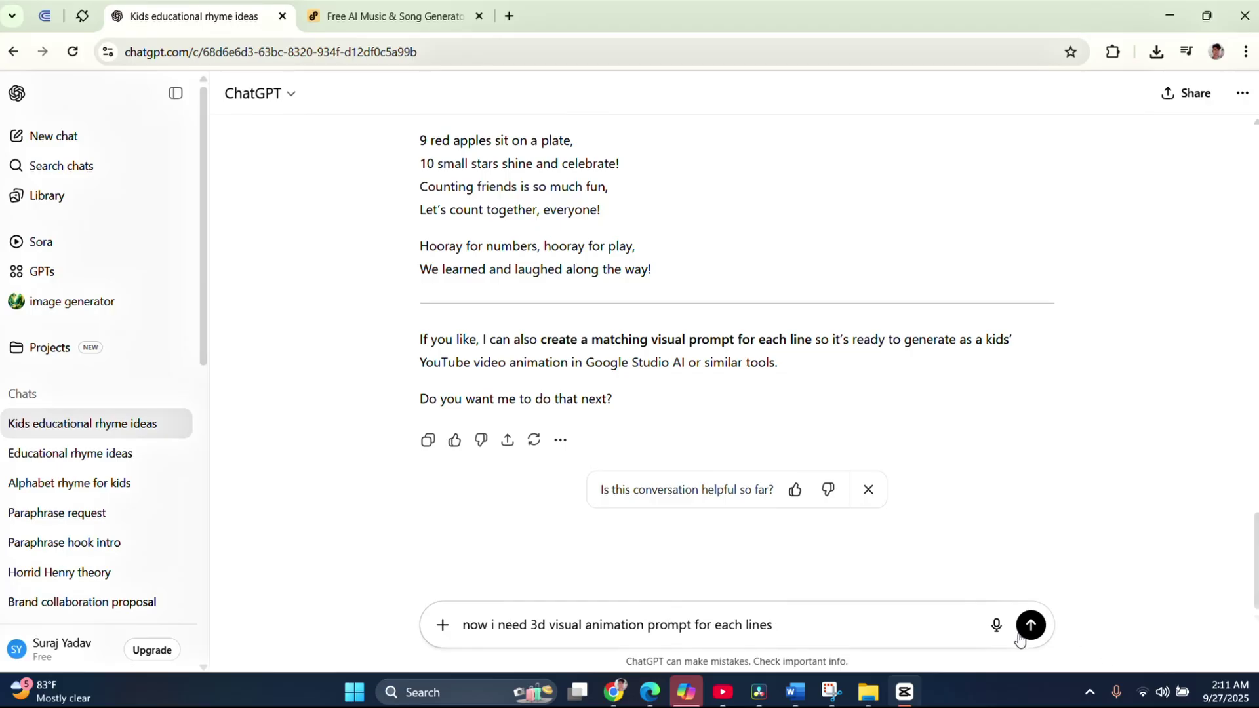
{"action": "left_click", "coordinate": [1018, 639]}
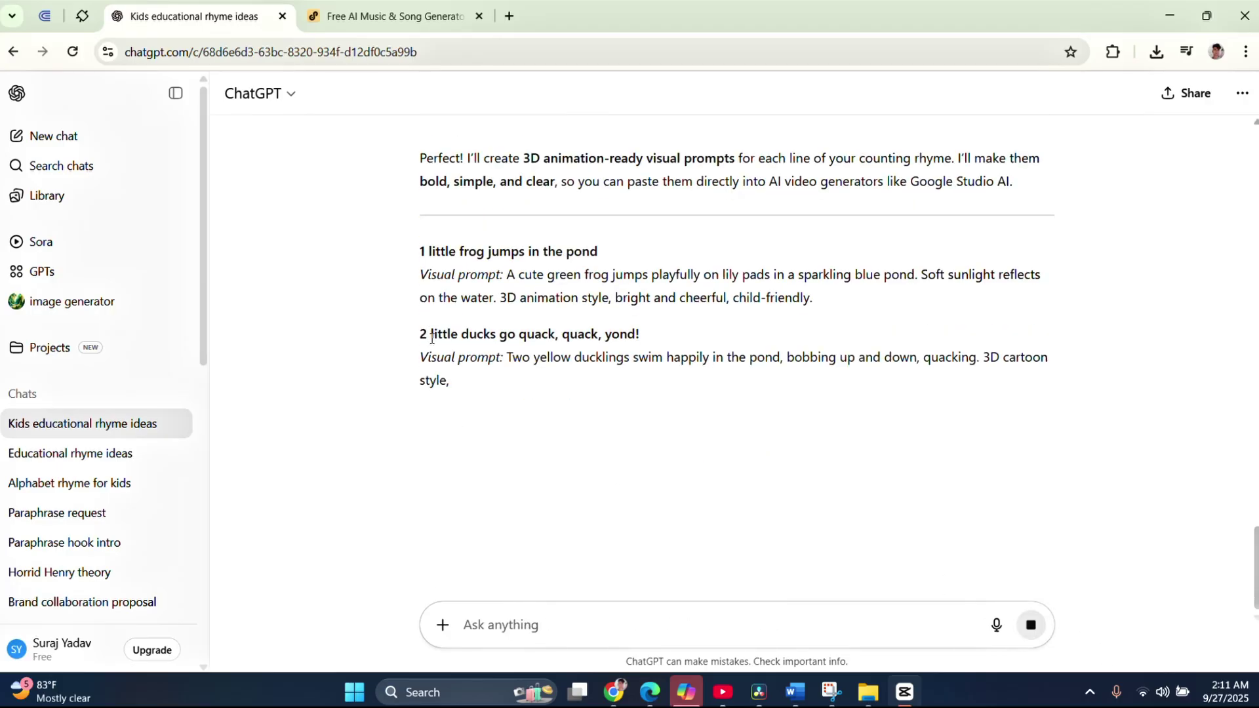
{"action": "scroll", "coordinate": [473, 279], "scroll_direction": "down", "scroll_amount": 8}
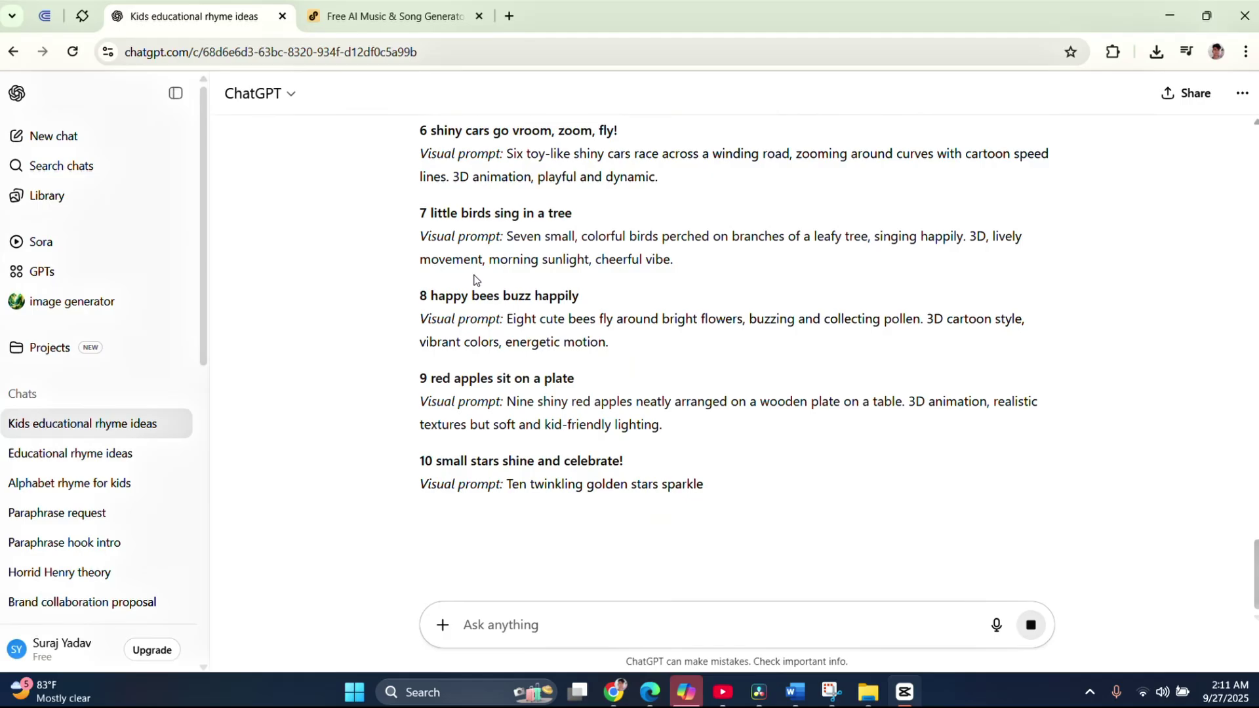
{"action": "key", "text": "ctrl+t"}
{"action": "type", "text": "google studi"}
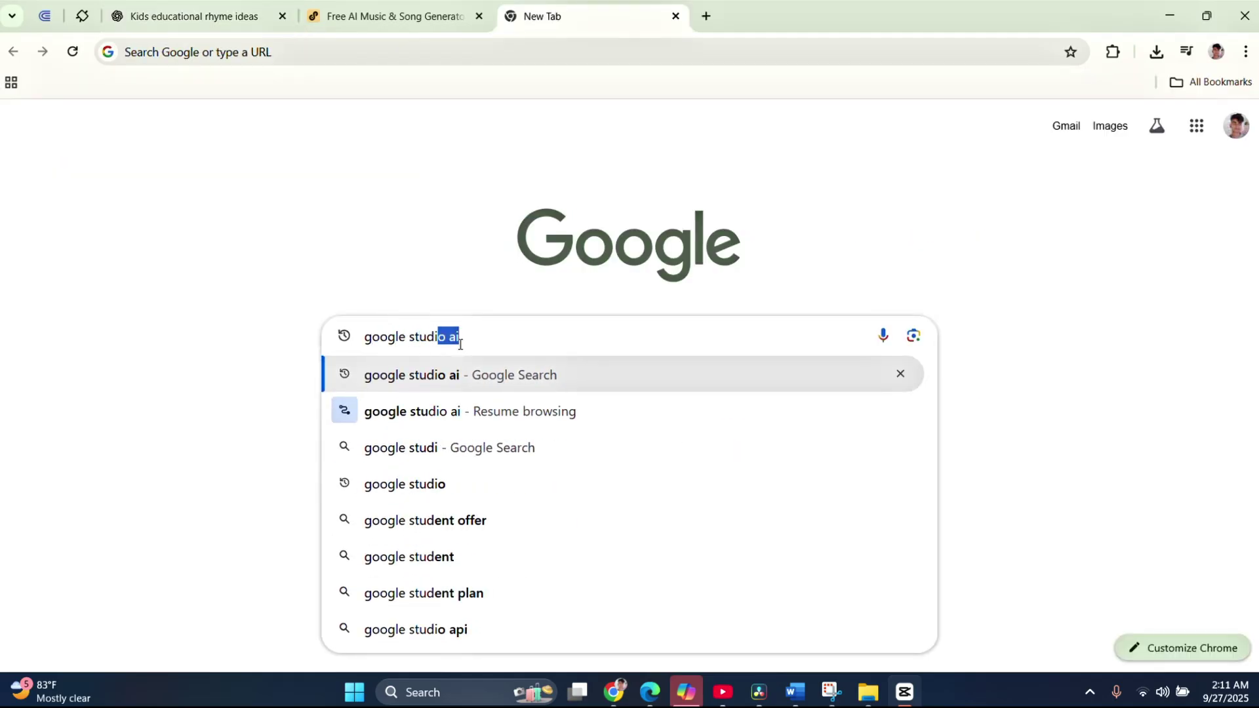
{"action": "type", "text": "o a"}
Open Google AI Studio's Veo video generator, keeping 16:9 aspect ratio and 8s duration
{"action": "key", "text": "Return"}
{"action": "left_click", "coordinate": [263, 305]}
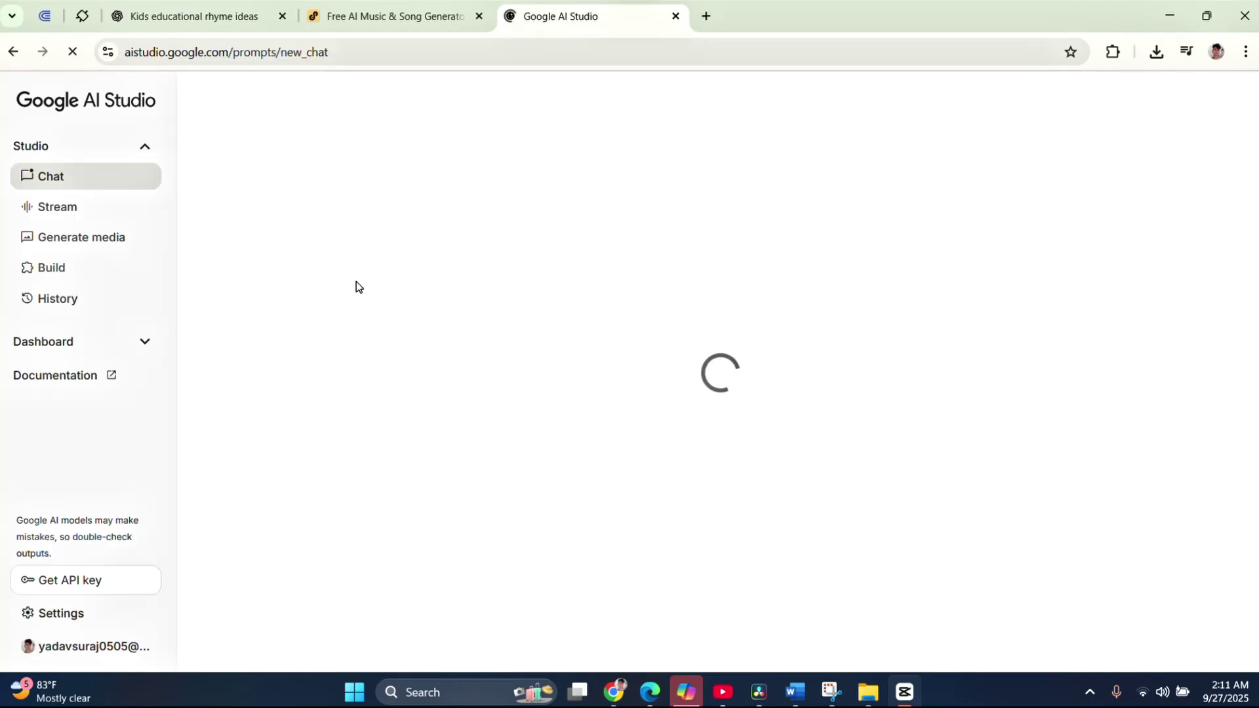
{"action": "left_click", "coordinate": [105, 246]}
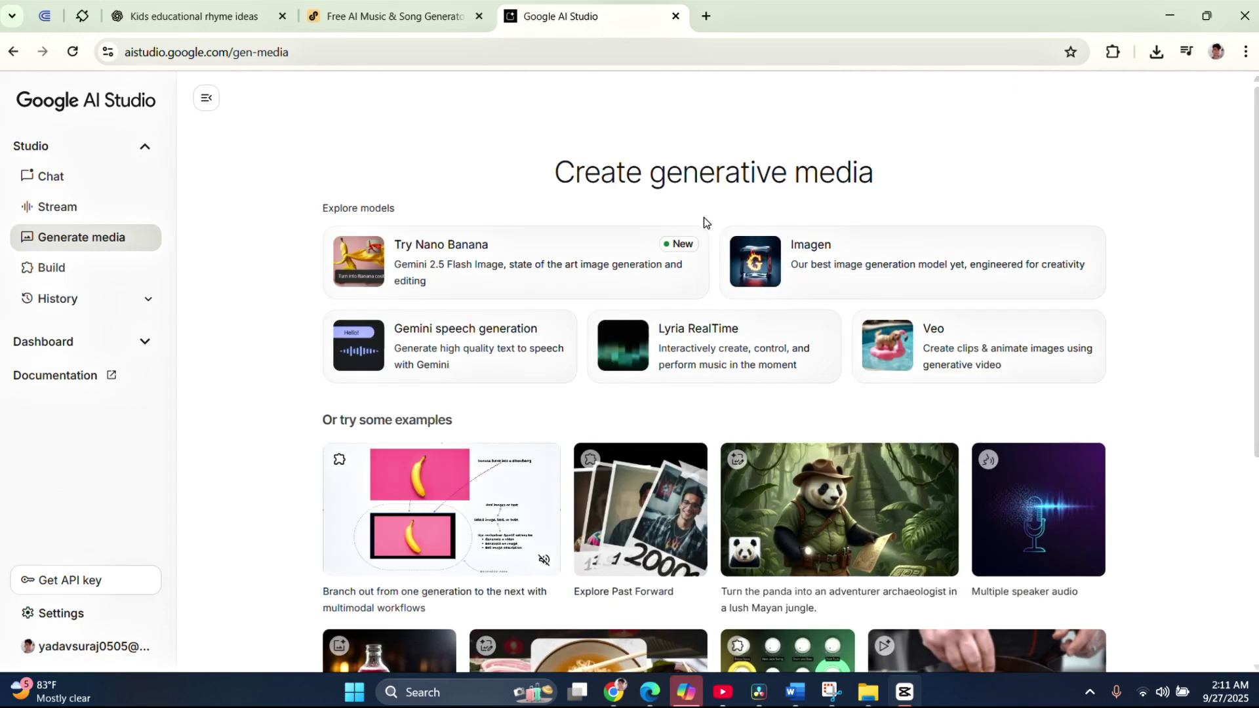
{"action": "left_click", "coordinate": [936, 357]}
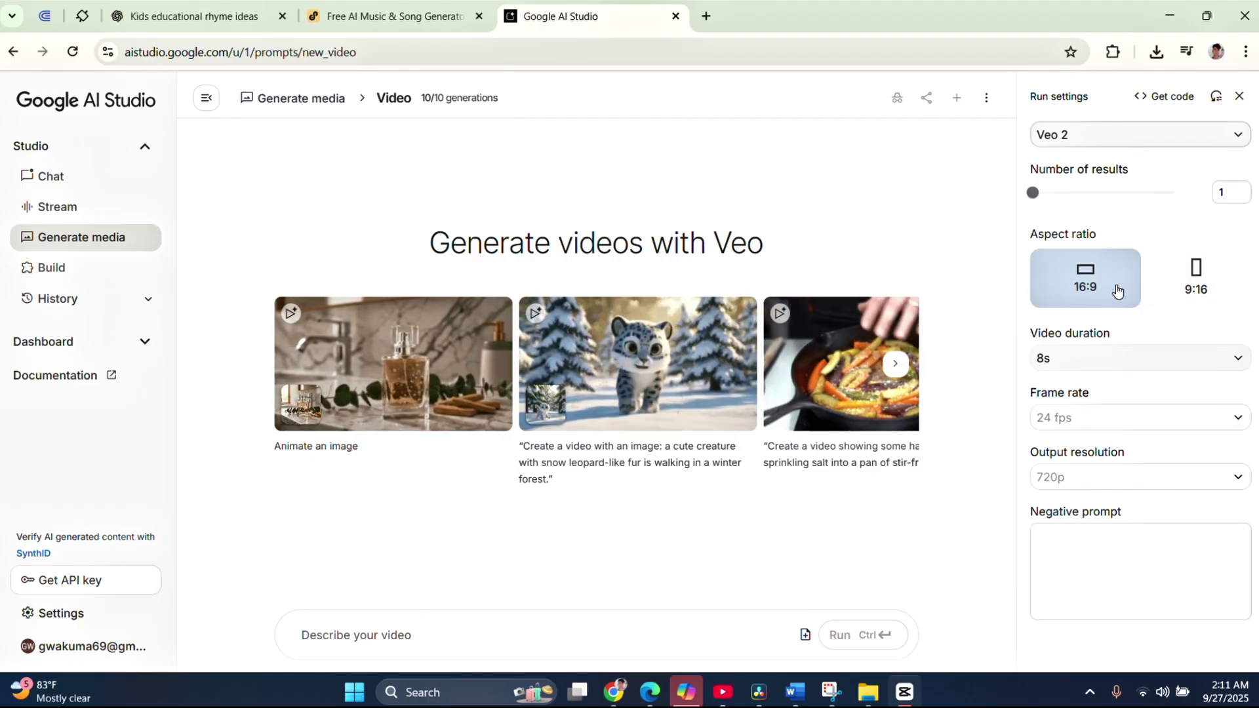
{"action": "left_click", "coordinate": [1093, 354]}
{"action": "left_click", "coordinate": [1095, 360]}
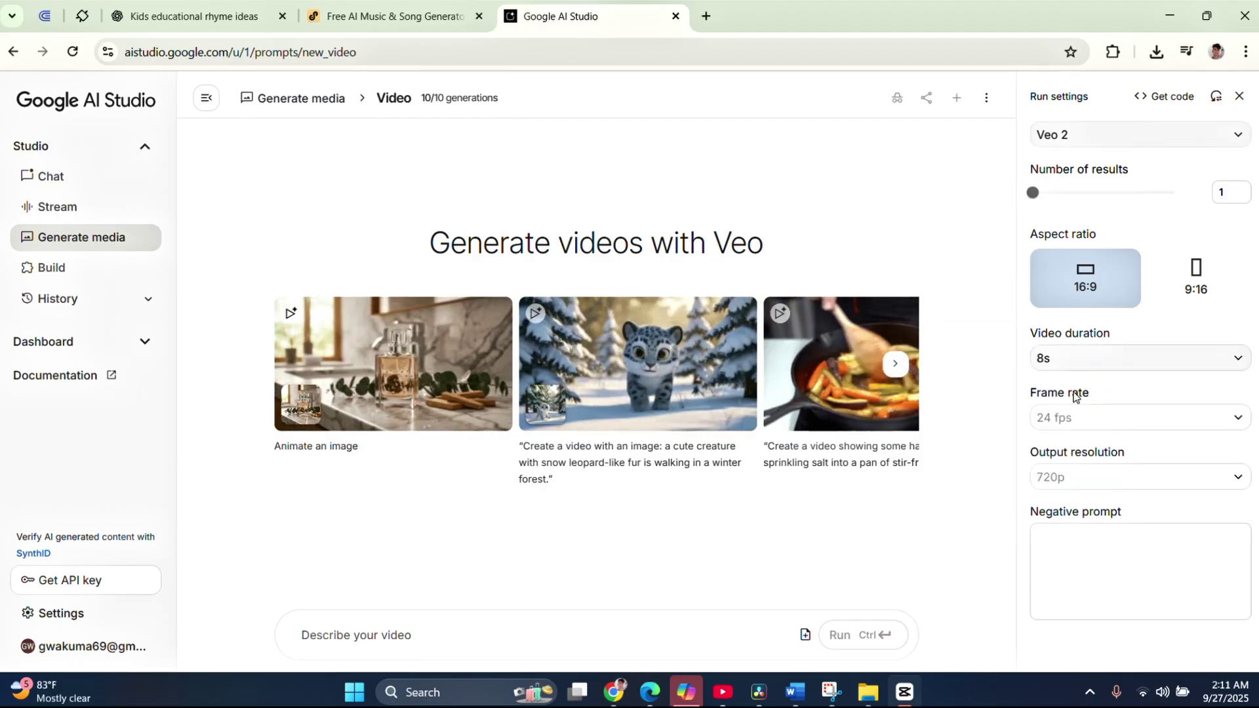
Copy the frog scene's visual prompt from the ChatGPT chat
{"action": "left_click", "coordinate": [146, 29]}
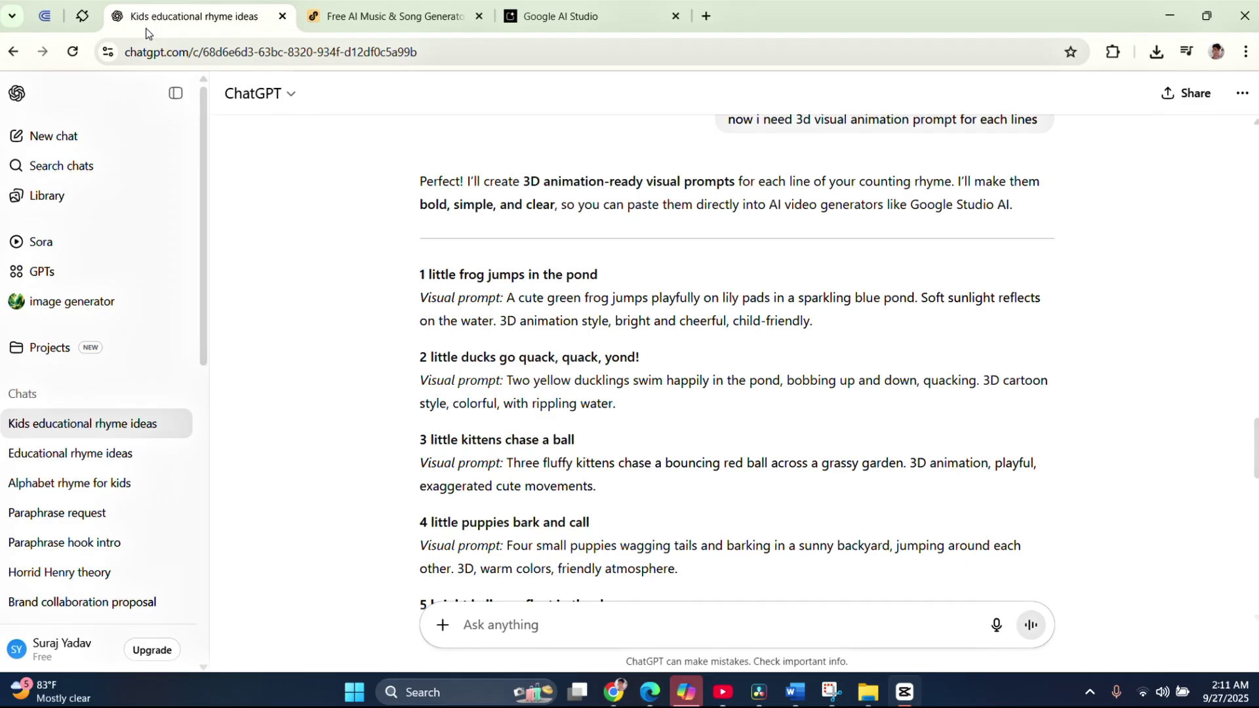
{"action": "left_click_drag", "start_coordinate": [508, 296], "coordinate": [823, 321]}
{"action": "right_click", "coordinate": [682, 305]}
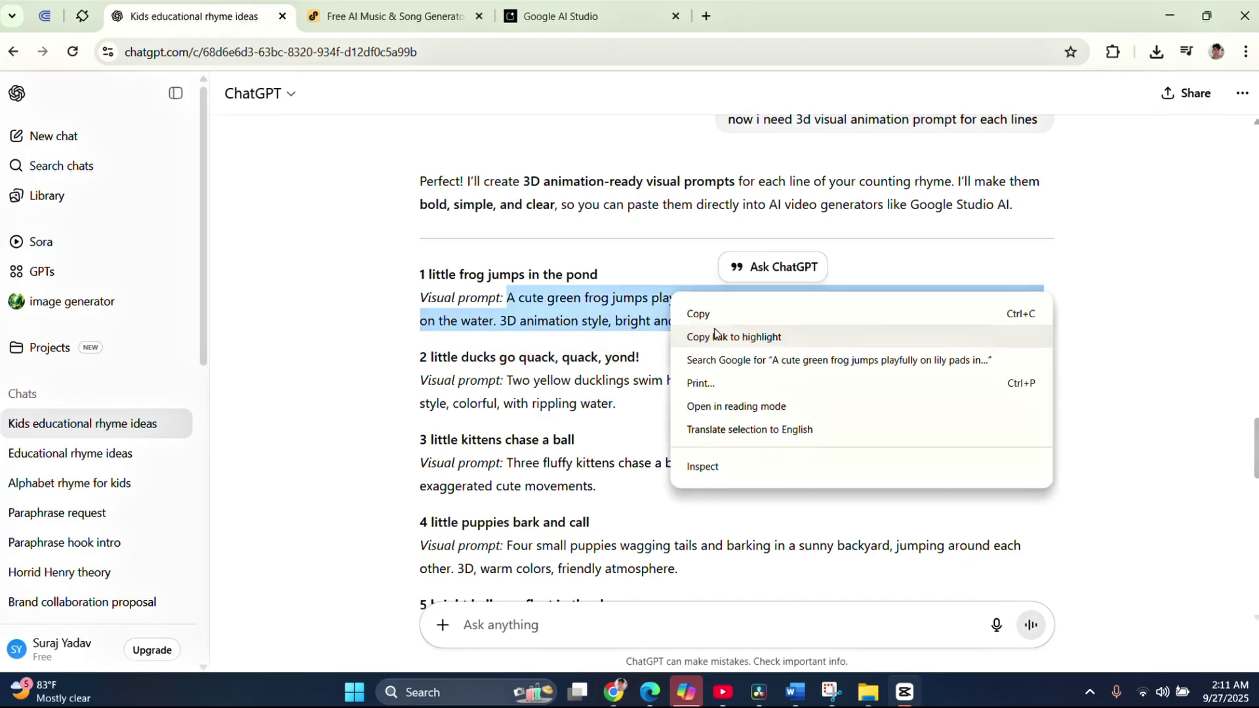
{"action": "left_click", "coordinate": [708, 312]}
Generate the Veo frog clip from that prompt, preview it, and download 'A Frog's Sunny Pond Frolic'
{"action": "left_click", "coordinate": [514, 20]}
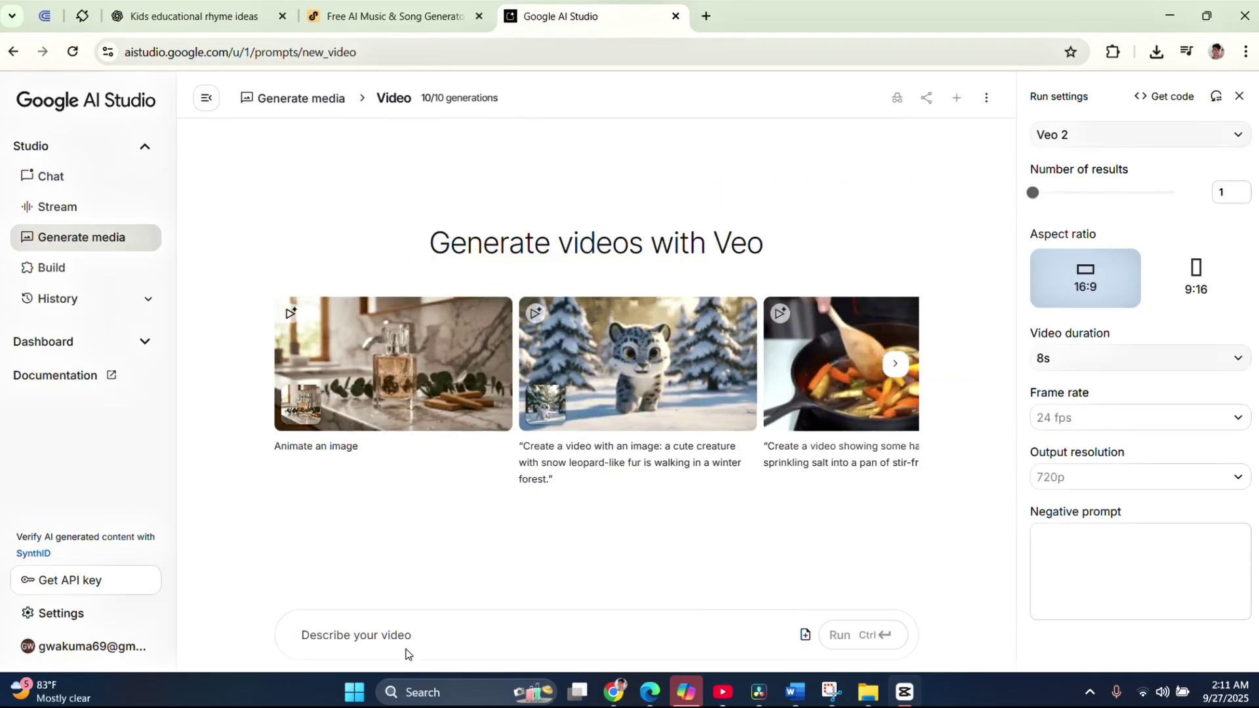
{"action": "right_click", "coordinate": [369, 636]}
{"action": "left_click", "coordinate": [394, 447]}
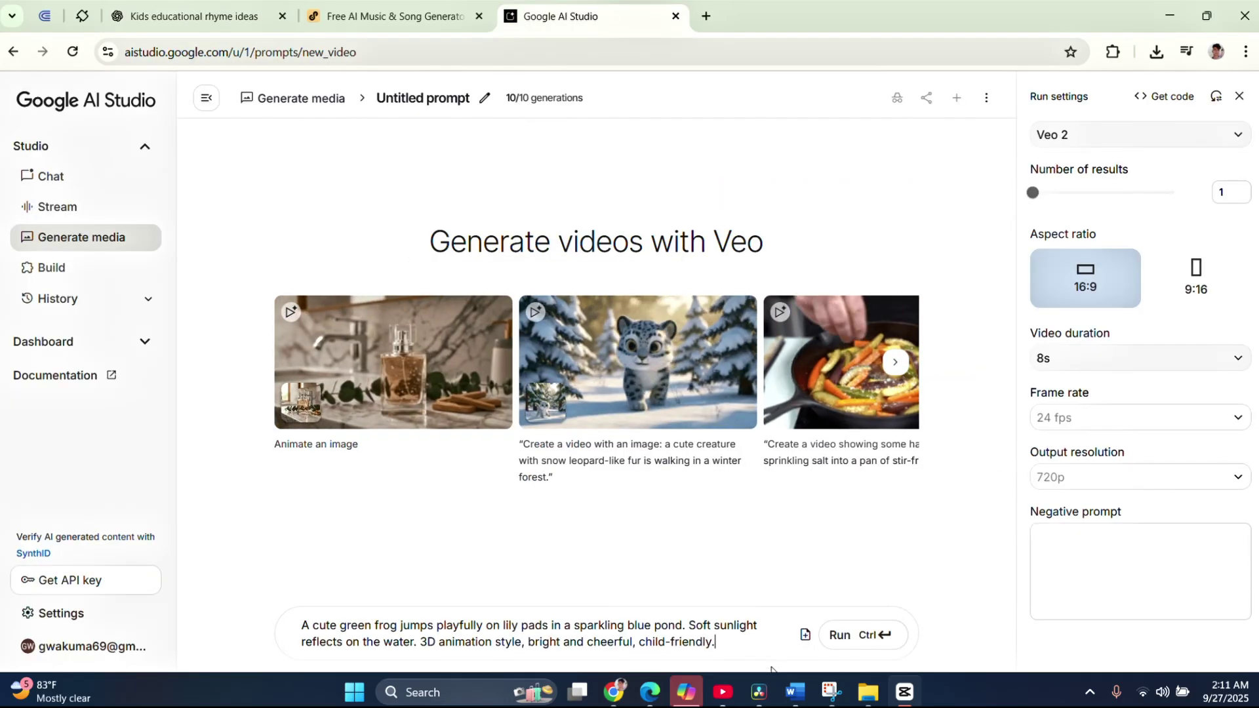
{"action": "left_click", "coordinate": [840, 641]}
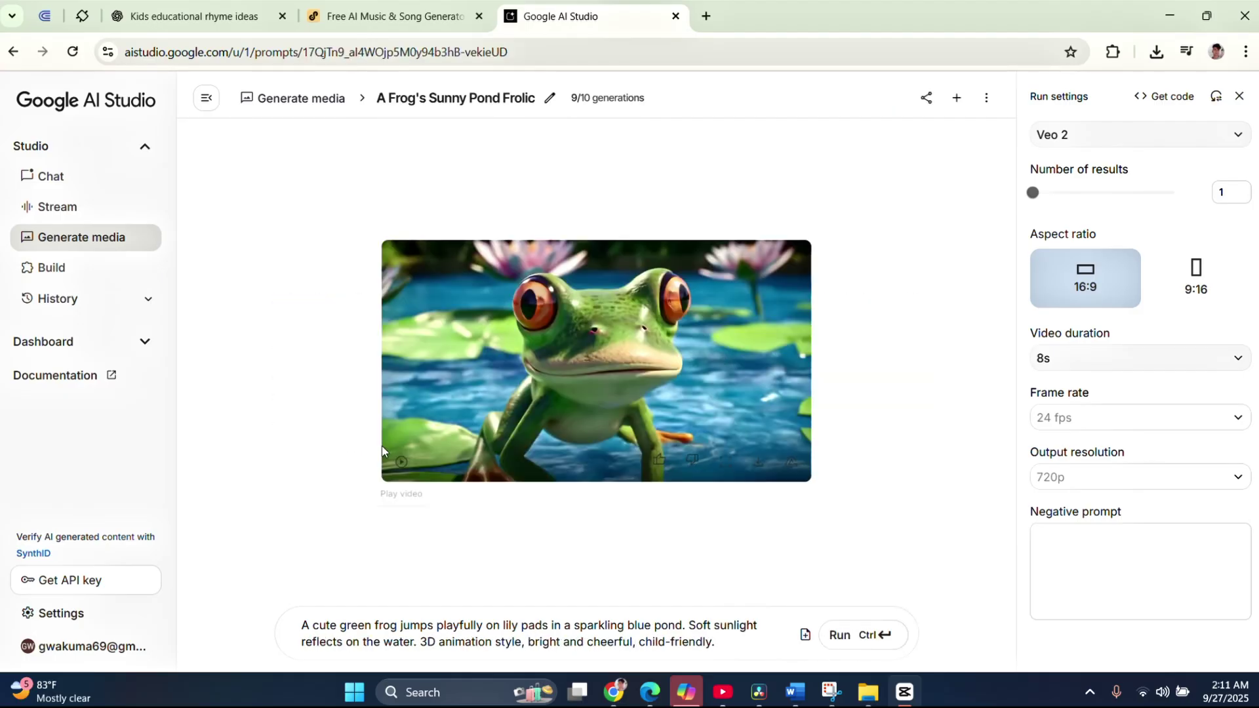
{"action": "left_click", "coordinate": [400, 461]}
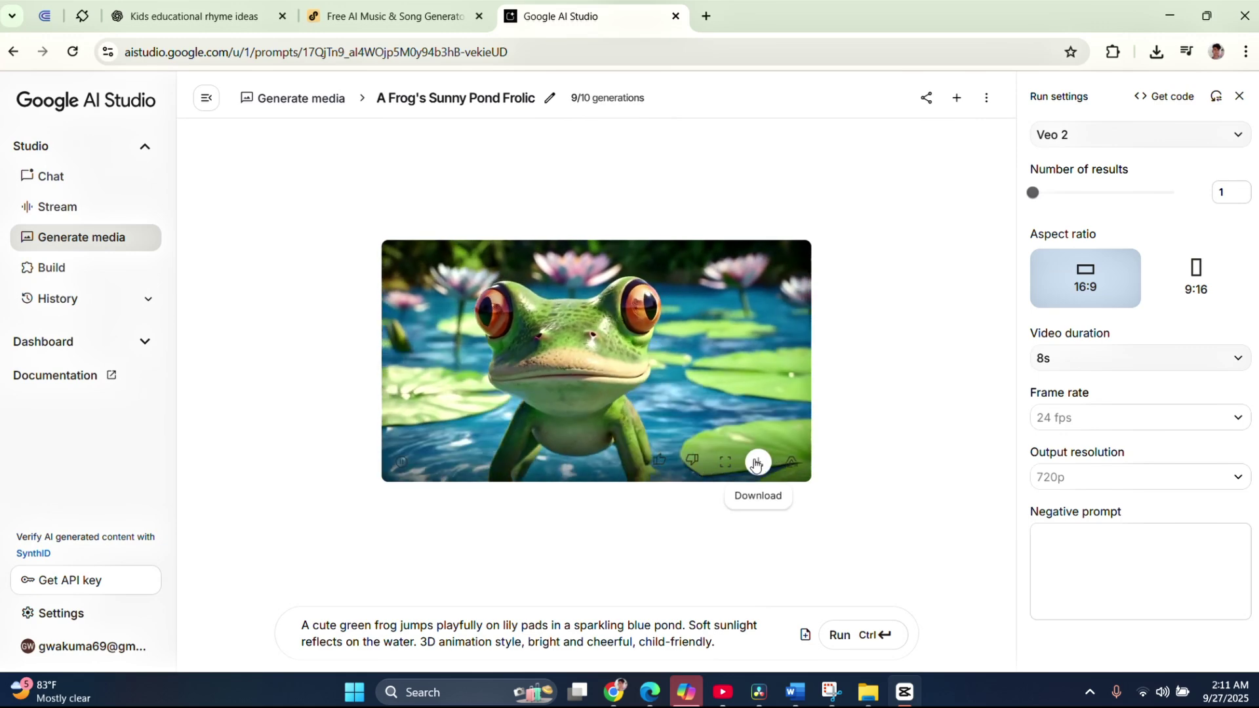
{"action": "left_click", "coordinate": [757, 461]}
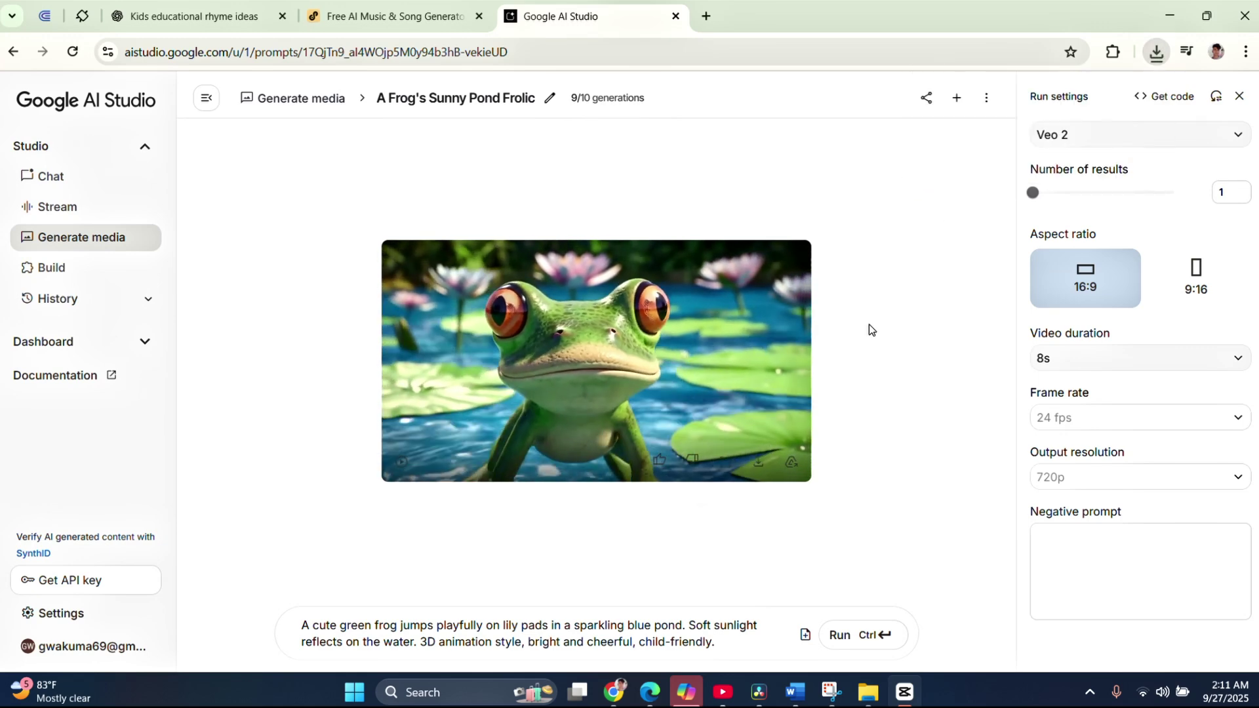
Generate the ducklings and kittens Veo clips from their ChatGPT prompts
{"action": "left_click", "coordinate": [193, 15]}
{"action": "left_click_drag", "start_coordinate": [507, 380], "coordinate": [617, 403]}
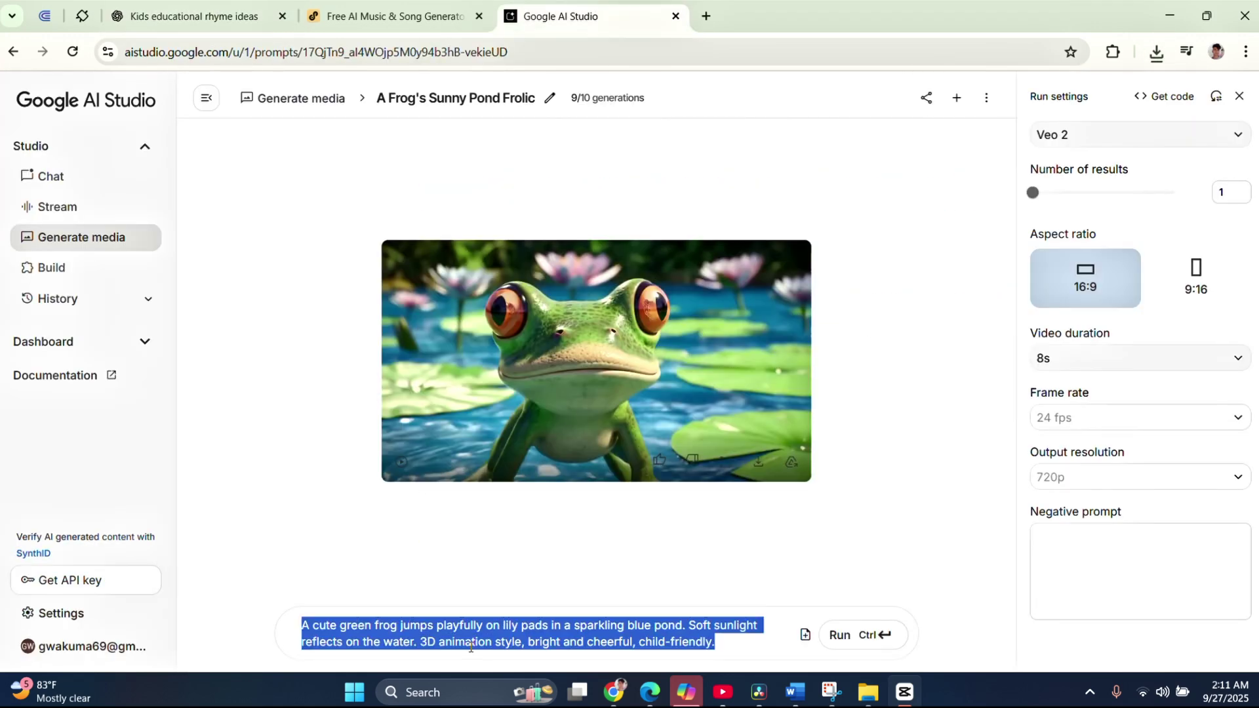
{"action": "key", "text": "ctrl+v"}
{"action": "key", "text": "ctrl+Return"}
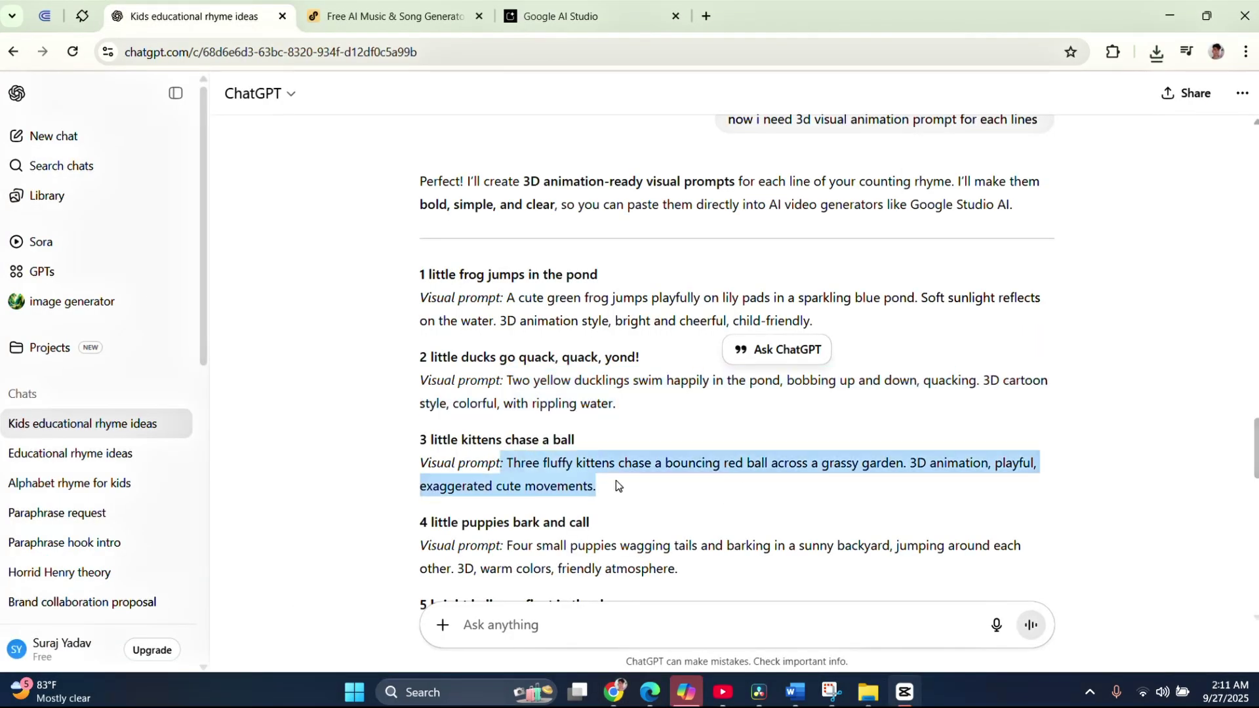
{"action": "left_click", "coordinate": [557, 16]}
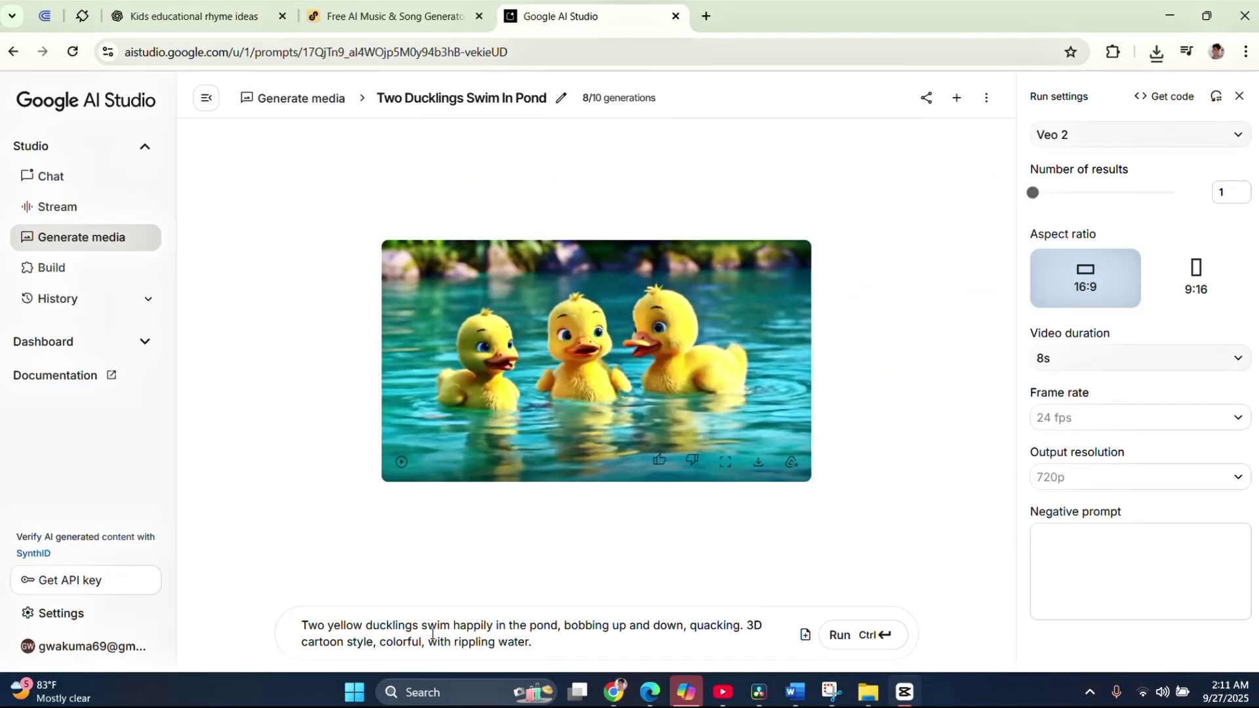
{"action": "key", "text": "ctrl+a"}
{"action": "key", "text": "ctrl+v"}
{"action": "key", "text": "ctrl+Return"}
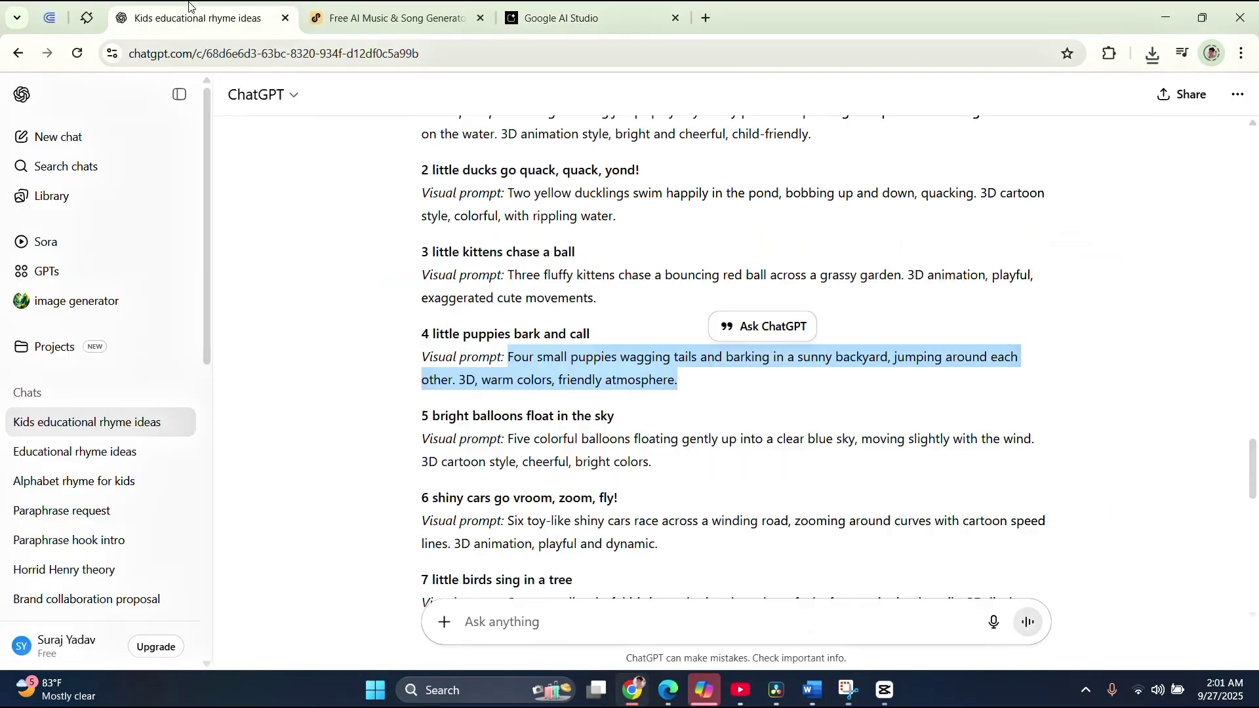
Generate the balloons and racing cartoon cars Veo clips from their ChatGPT prompts
{"action": "left_click", "coordinate": [526, 278]}
{"action": "scroll", "coordinate": [526, 278], "scroll_direction": "down", "scroll_amount": 2}
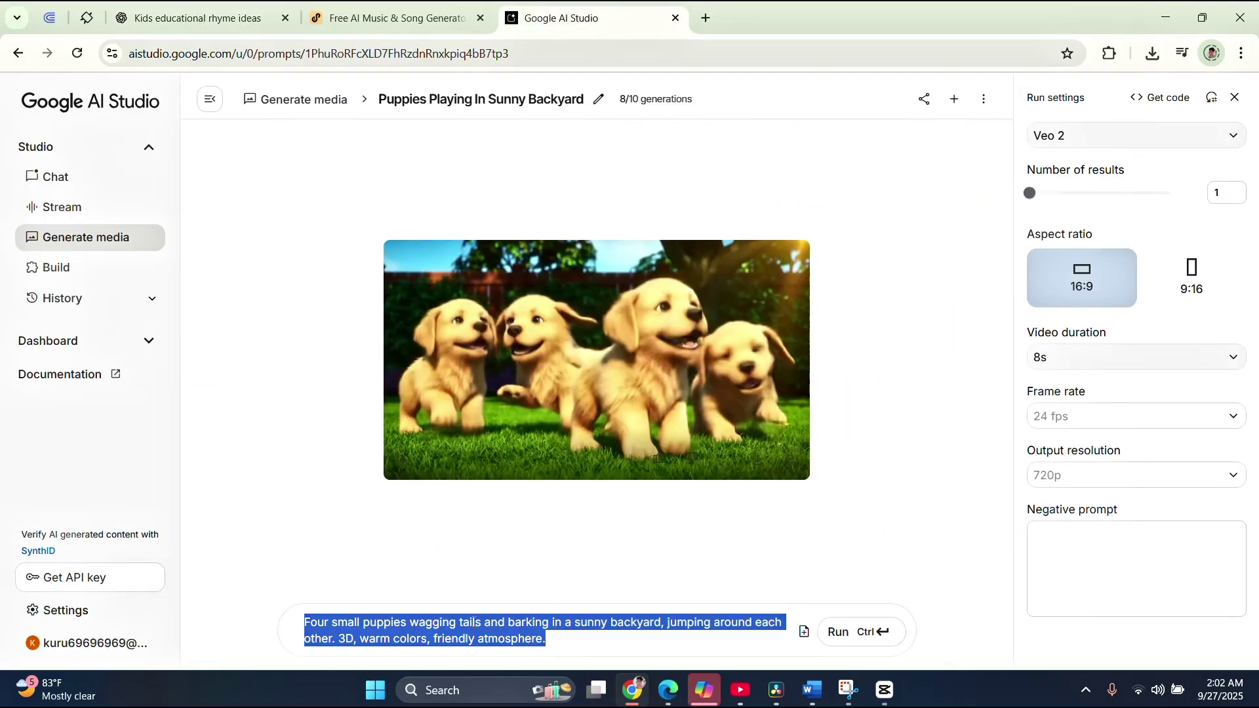
{"action": "key", "text": "ctrl+v"}
{"action": "left_click", "coordinate": [843, 630]}
{"action": "left_click_drag", "start_coordinate": [507, 370], "coordinate": [634, 392]}
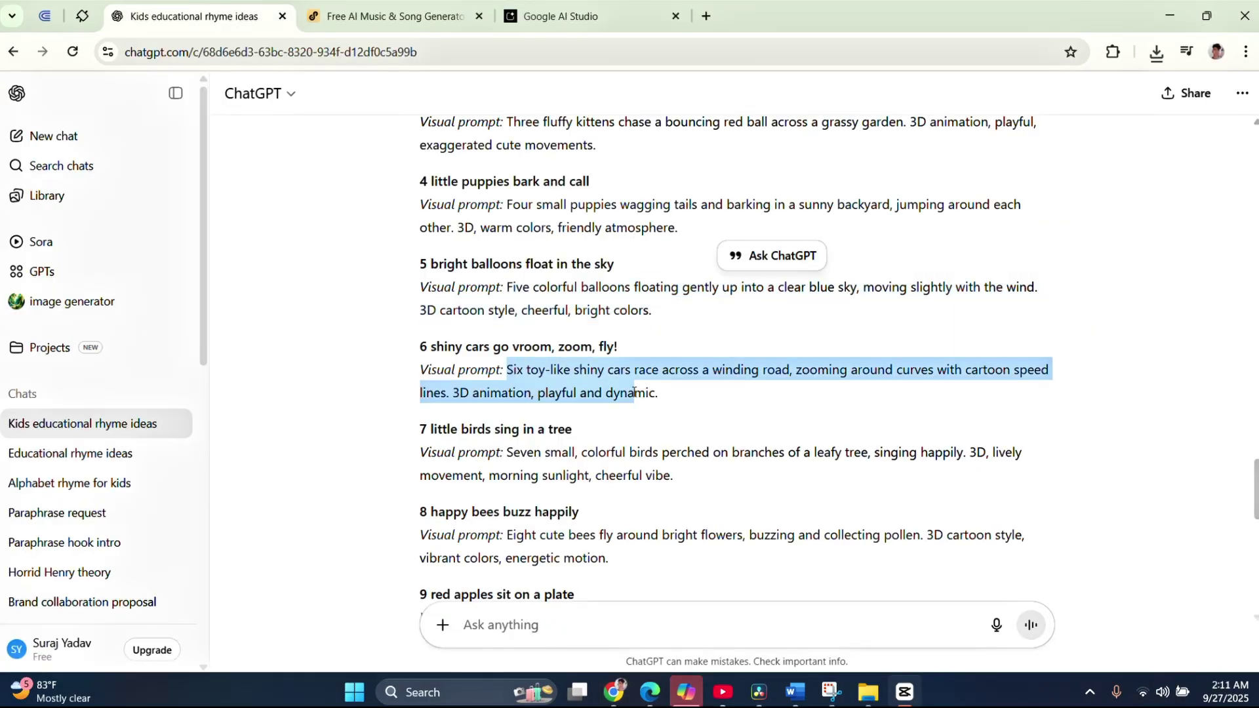
{"action": "left_click", "coordinate": [554, 16]}
{"action": "key", "text": "ctrl+a"}
{"action": "key", "text": "ctrl+v"}
{"action": "left_click", "coordinate": [840, 634]}
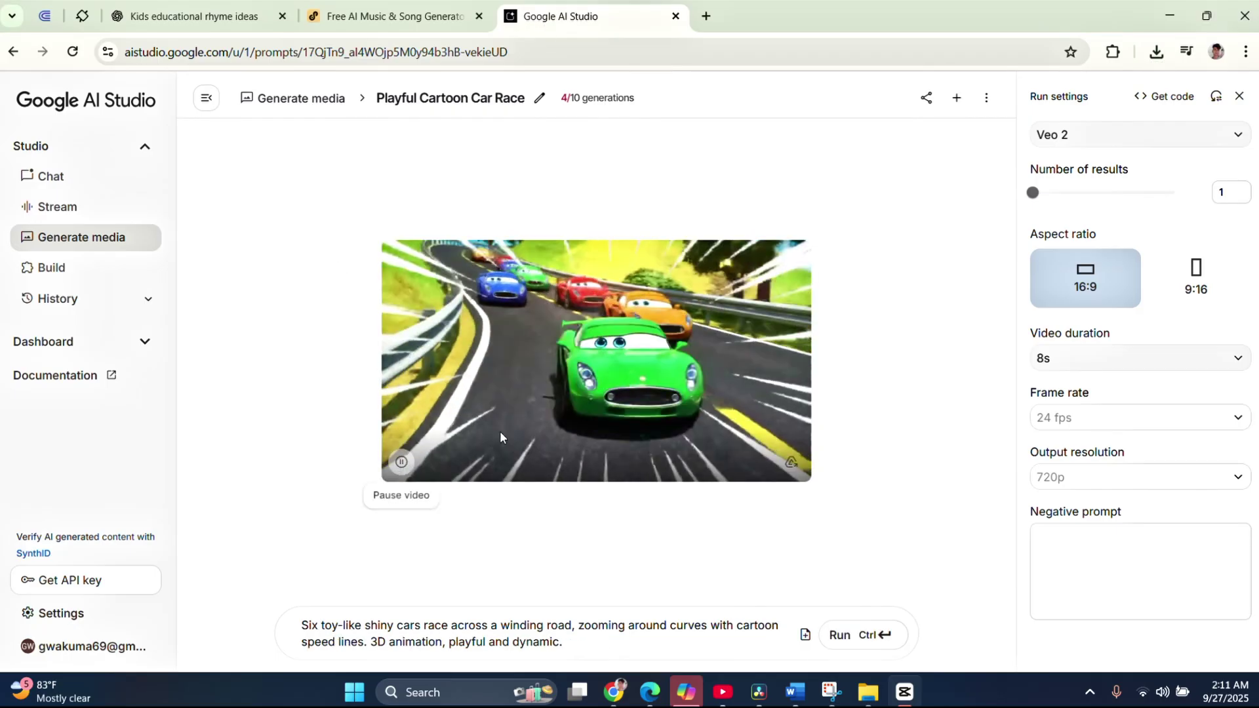
{"action": "key", "text": "ctrl+Tab"}
Generate the birds clip in Veo from its ChatGPT prompt
{"action": "scroll", "coordinate": [514, 363], "scroll_direction": "down", "scroll_amount": 2}
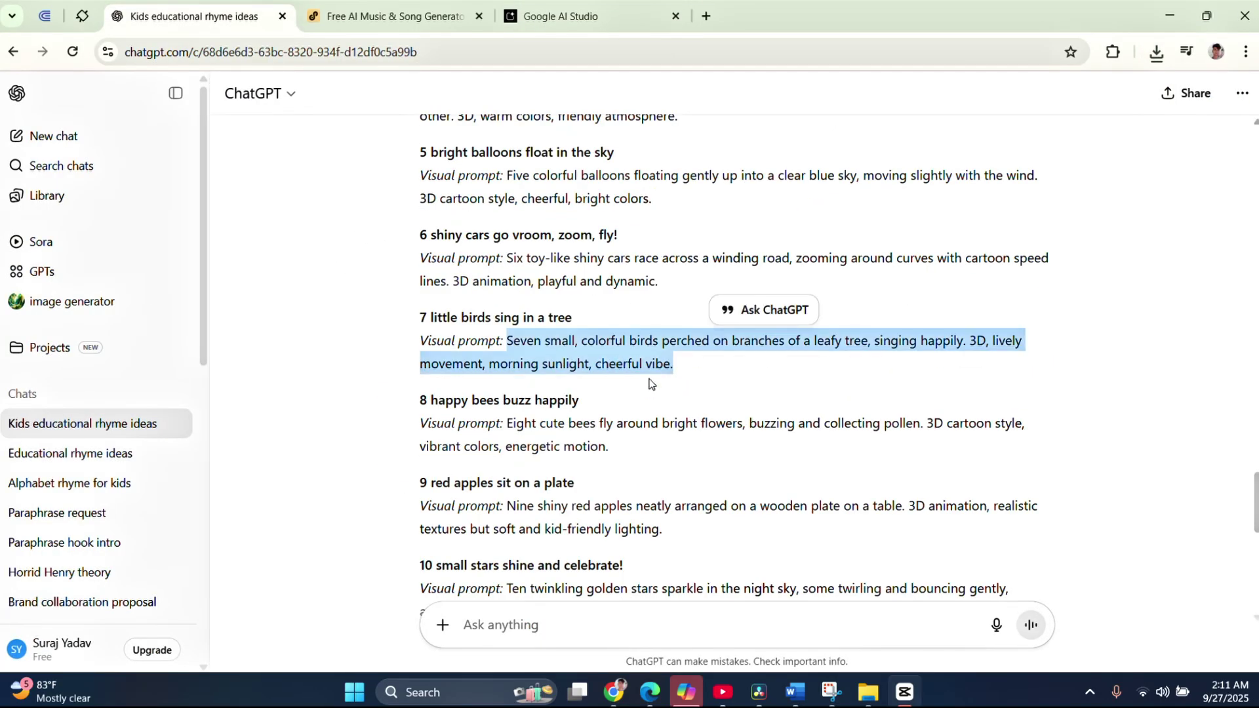
{"action": "key", "text": "ctrl+c"}
{"action": "key", "text": "ctrl+shift+Tab"}
{"action": "key", "text": "ctrl+a"}
{"action": "key", "text": "ctrl+v"}
{"action": "left_click", "coordinate": [843, 633]}
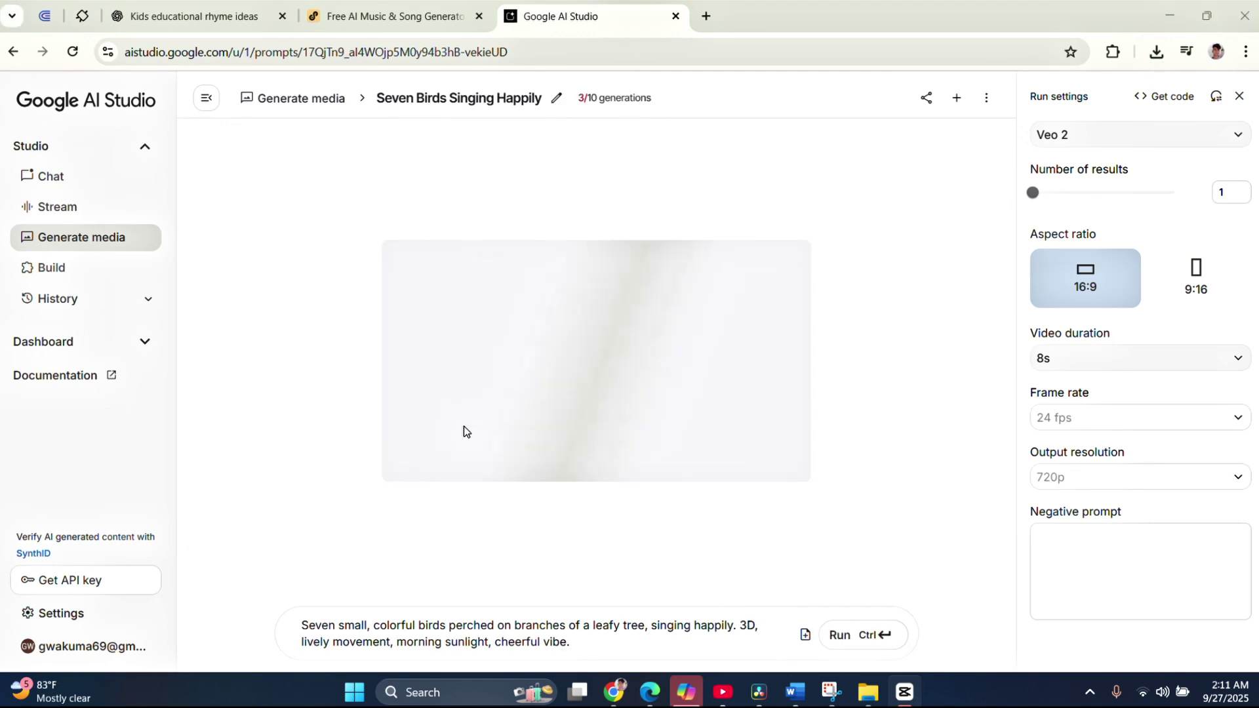
Generate the bees-among-flowers clip from its ChatGPT prompt
{"action": "key", "text": "ctrl+Tab"}
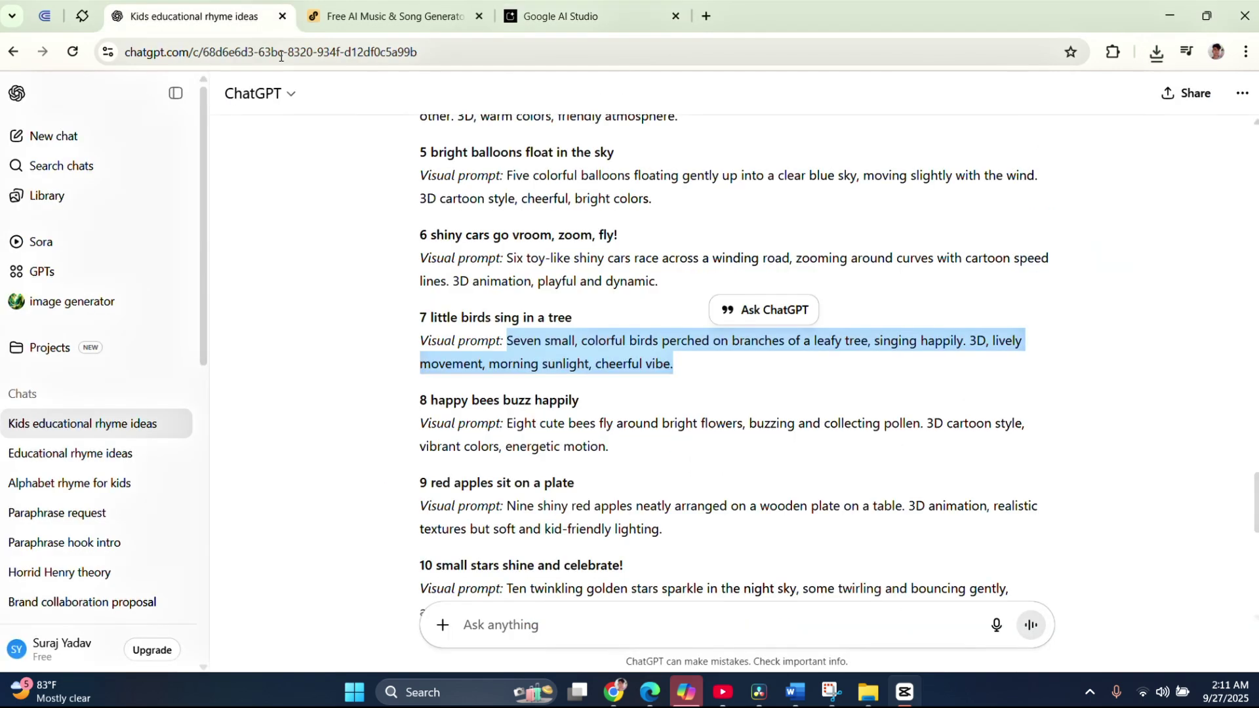
{"action": "left_click", "coordinate": [501, 362]}
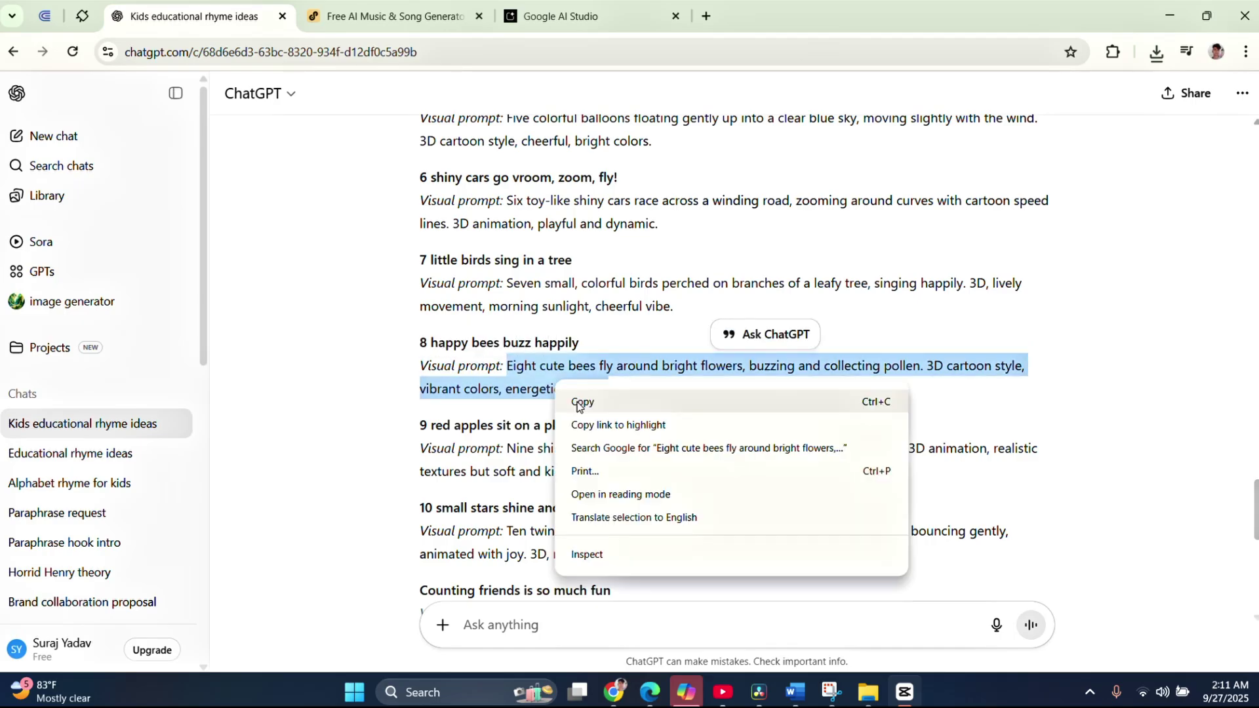
{"action": "left_click", "coordinate": [577, 404]}
{"action": "key", "text": "ctrl+shift+Tab"}
{"action": "key", "text": "ctrl+a"}
{"action": "key", "text": "ctrl+v"}
{"action": "key", "text": "ctrl+Return"}
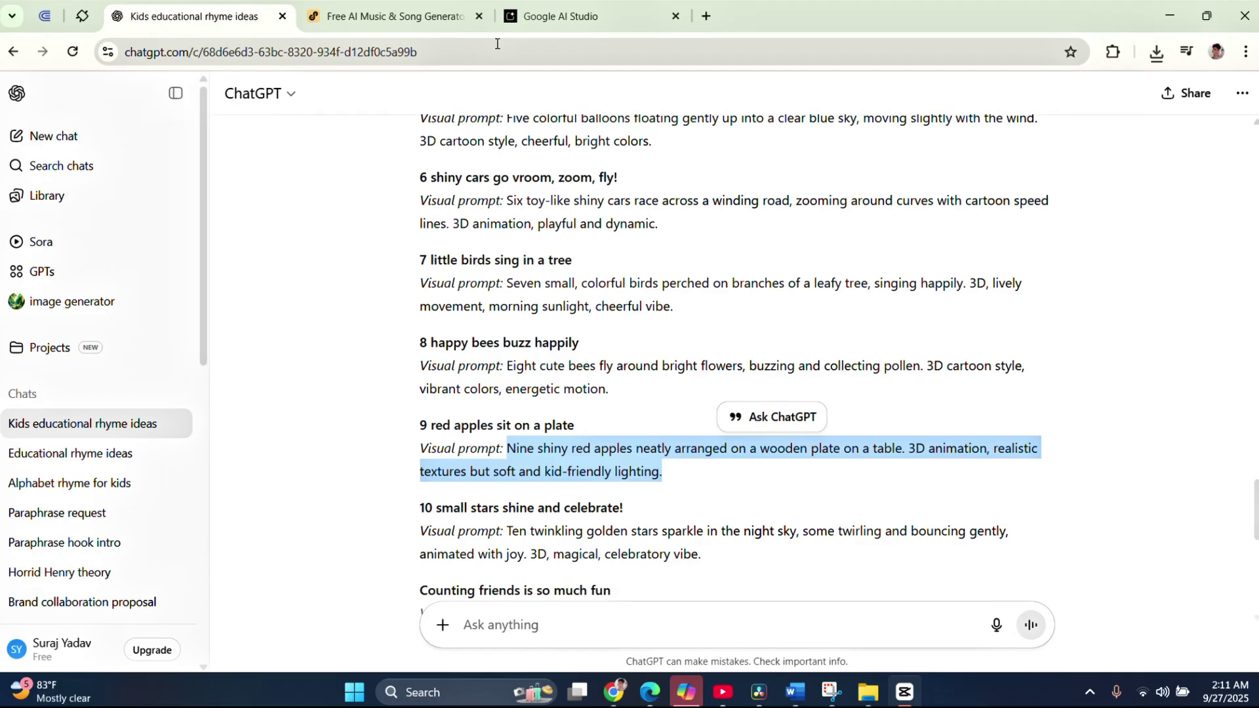
Generate the apples-on-a-plate clip from its ChatGPT prompt
{"action": "key", "text": "ctrl+c"}
{"action": "key", "text": "ctrl+shift+Tab"}
{"action": "key", "text": "ctrl+a"}
{"action": "key", "text": "ctrl+v"}
{"action": "key", "text": "ctrl+Return"}
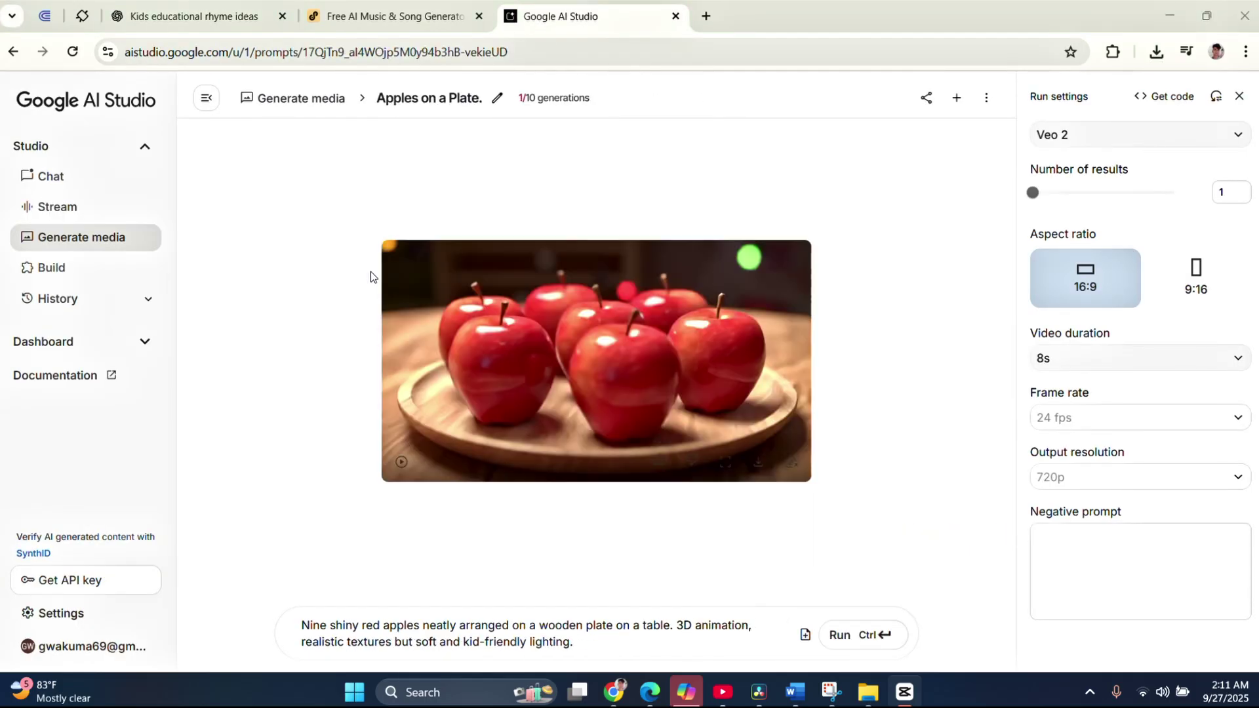
Start generating the twinkling-stars clip from its ChatGPT prompt
{"action": "key", "text": "ctrl+Tab"}
{"action": "scroll", "coordinate": [616, 393], "scroll_direction": "down", "scroll_amount": 2}
{"action": "left_click_drag", "start_coordinate": [506, 425], "coordinate": [616, 439]}
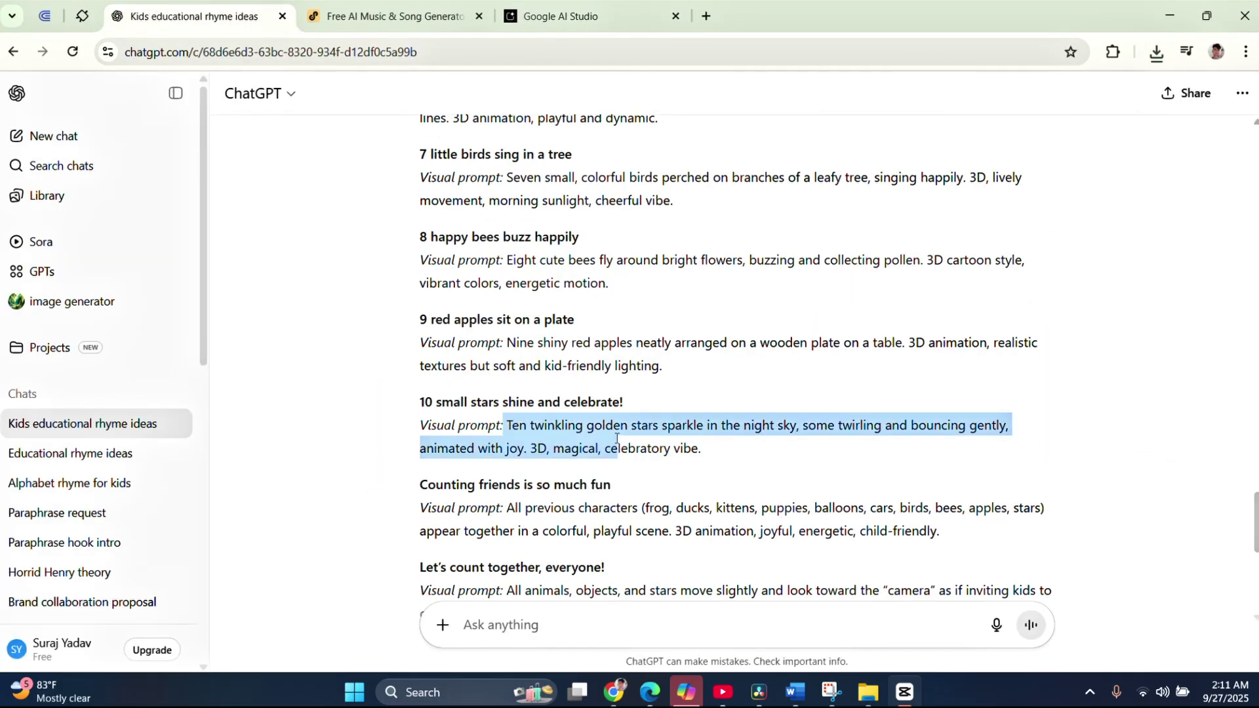
{"action": "key", "text": "ctrl+c"}
{"action": "key", "text": "ctrl+shift+Tab"}
{"action": "key", "text": "ctrl+a"}
{"action": "right_click", "coordinate": [458, 624]}
{"action": "left_click", "coordinate": [506, 340]}
{"action": "left_click", "coordinate": [837, 632]}
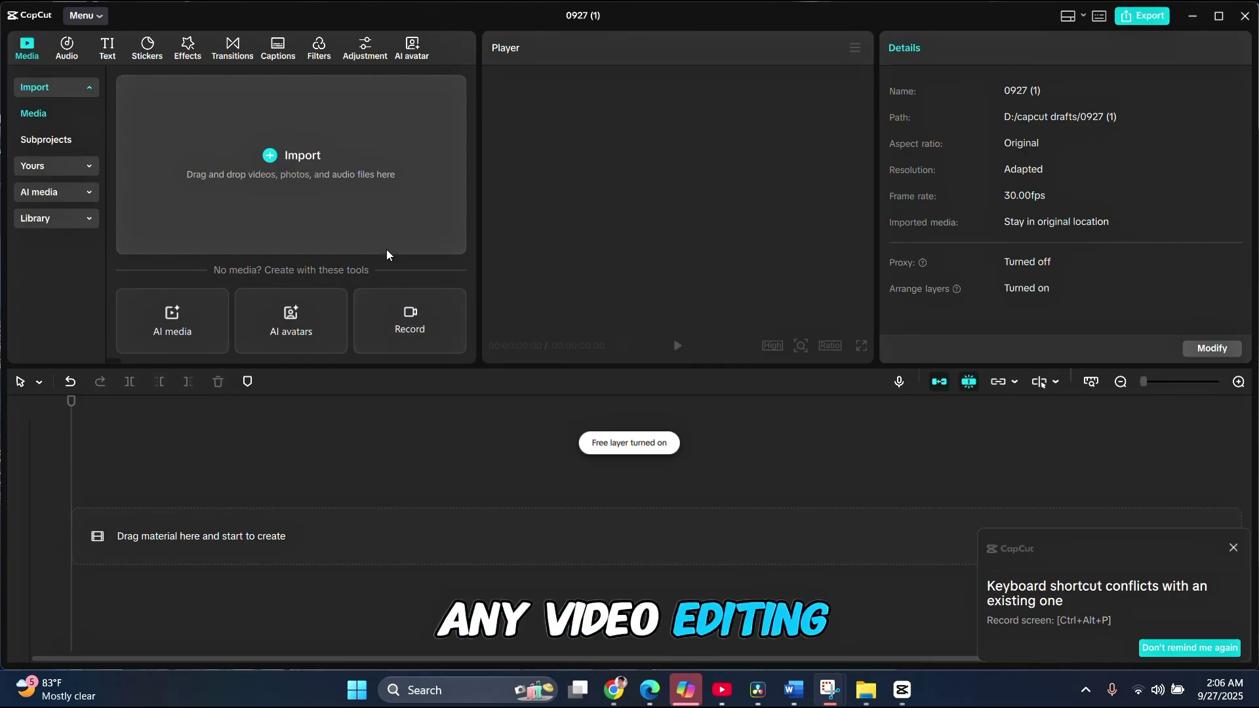
Import all generated clips and Rhymes.mp3 from Downloads, placing the song on the timeline
{"action": "left_click", "coordinate": [375, 177]}
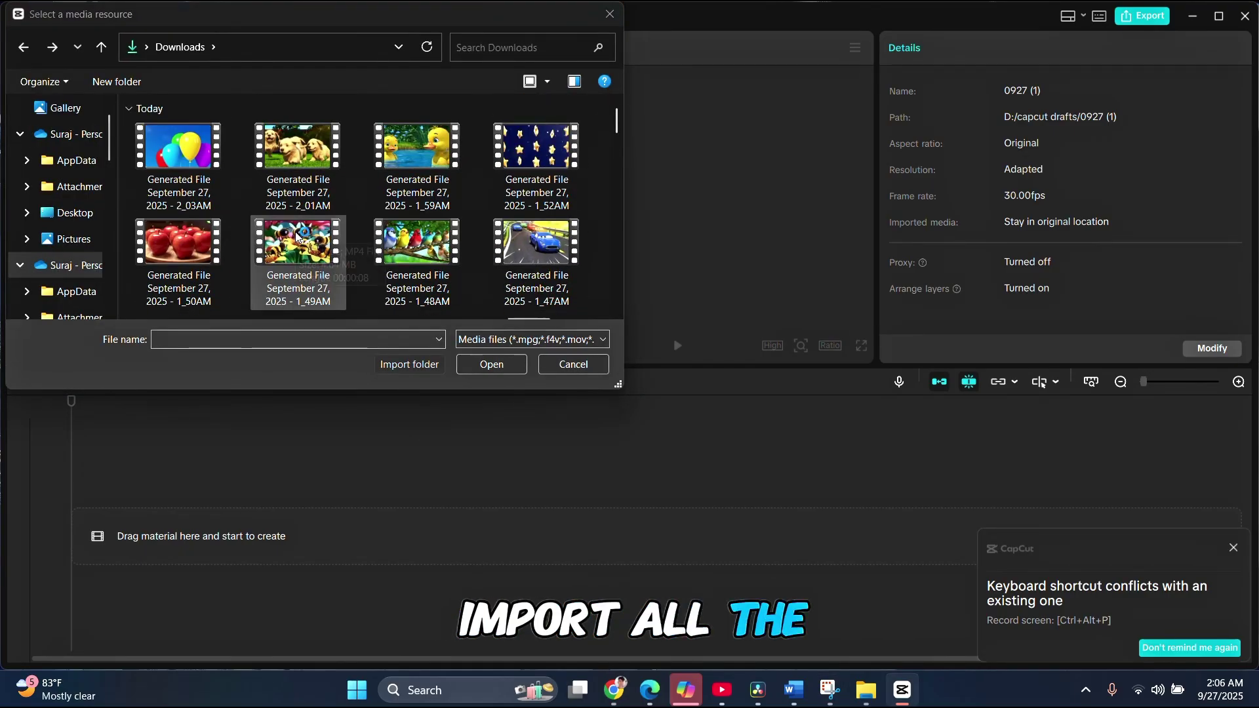
{"action": "left_click_drag", "start_coordinate": [579, 316], "coordinate": [131, 108]}
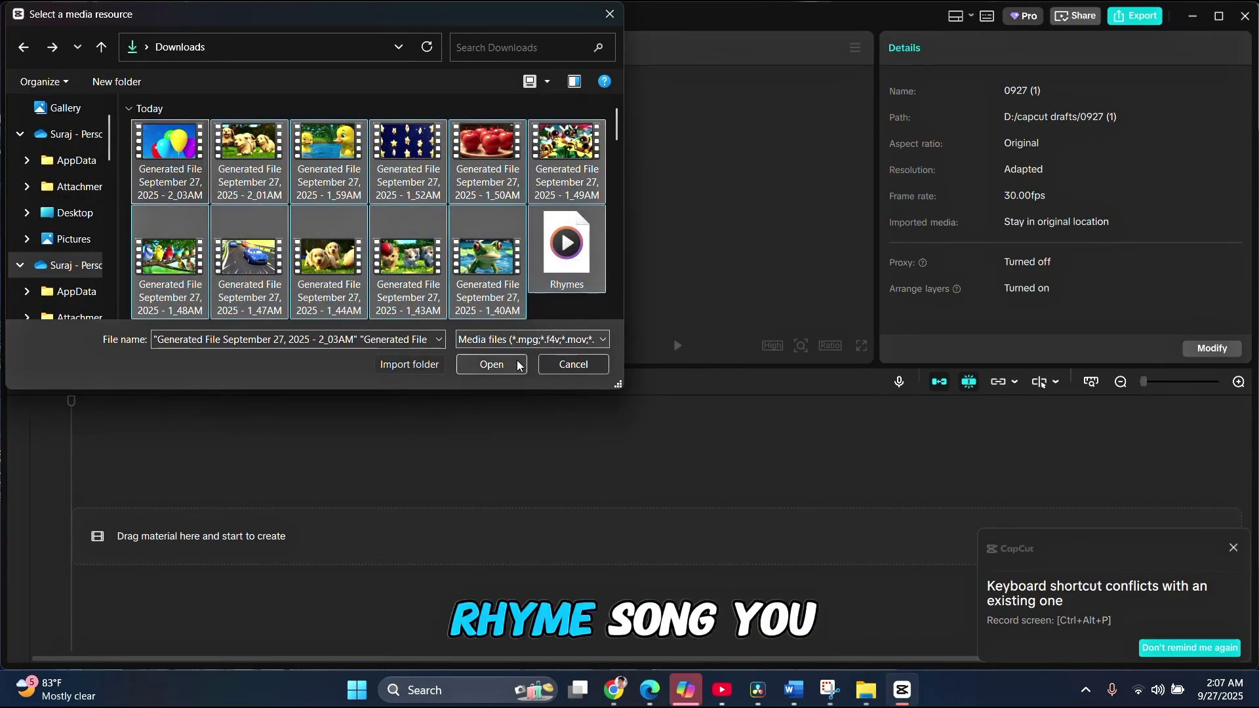
{"action": "left_click", "coordinate": [491, 364]}
{"action": "scroll", "coordinate": [254, 284], "scroll_direction": "down", "scroll_amount": 3}
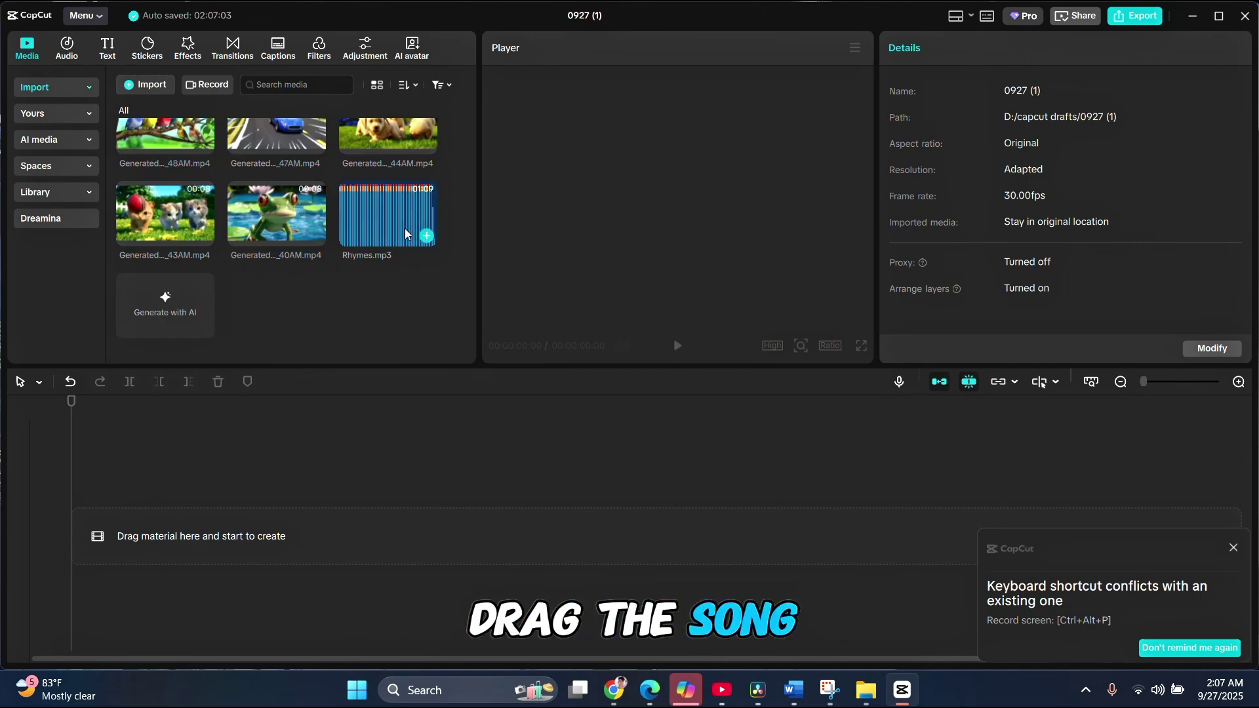
{"action": "left_click_drag", "start_coordinate": [130, 546], "coordinate": [204, 608]}
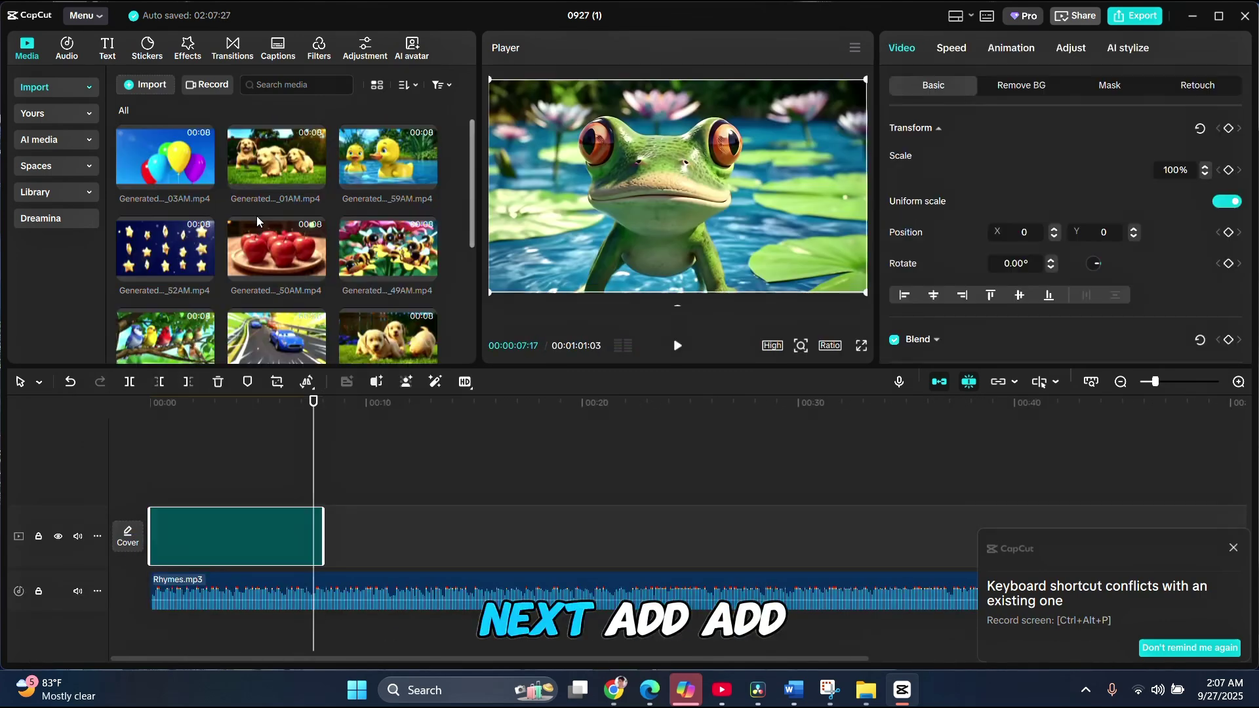
Add the animal clips to the video track, play the timeline back, and select the puppies clip
{"action": "left_click", "coordinate": [378, 144]}
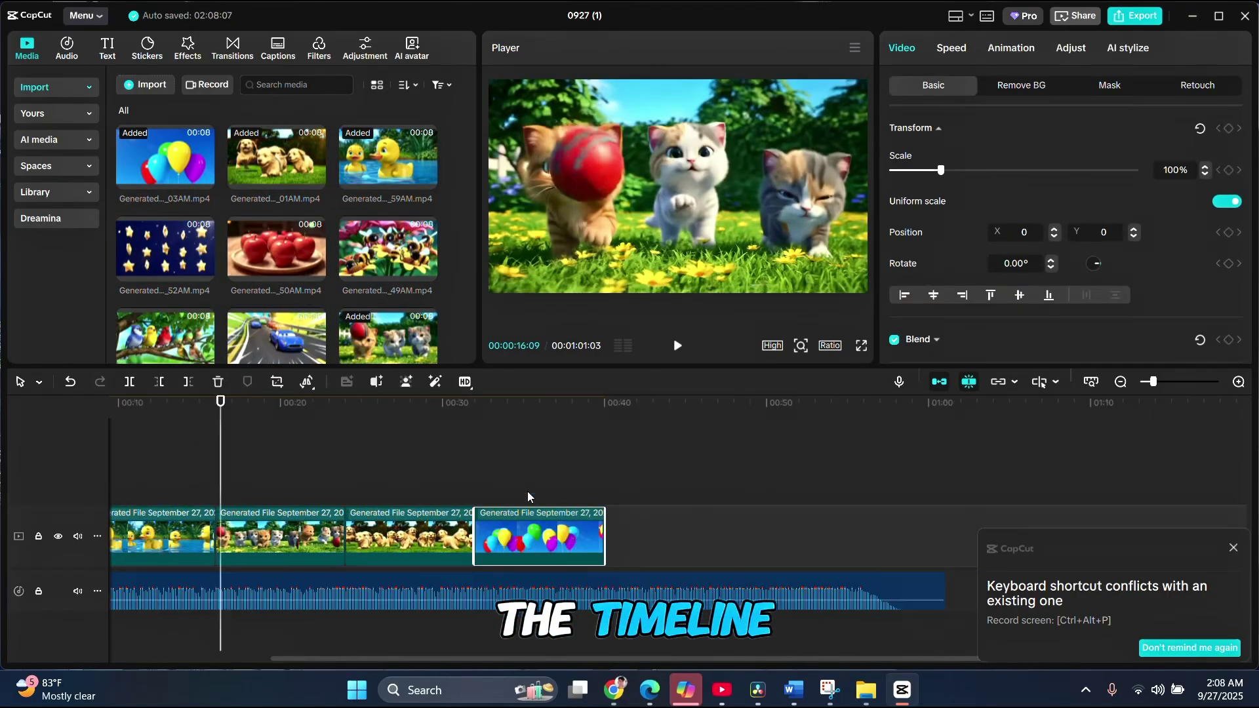
{"action": "key", "text": "space"}
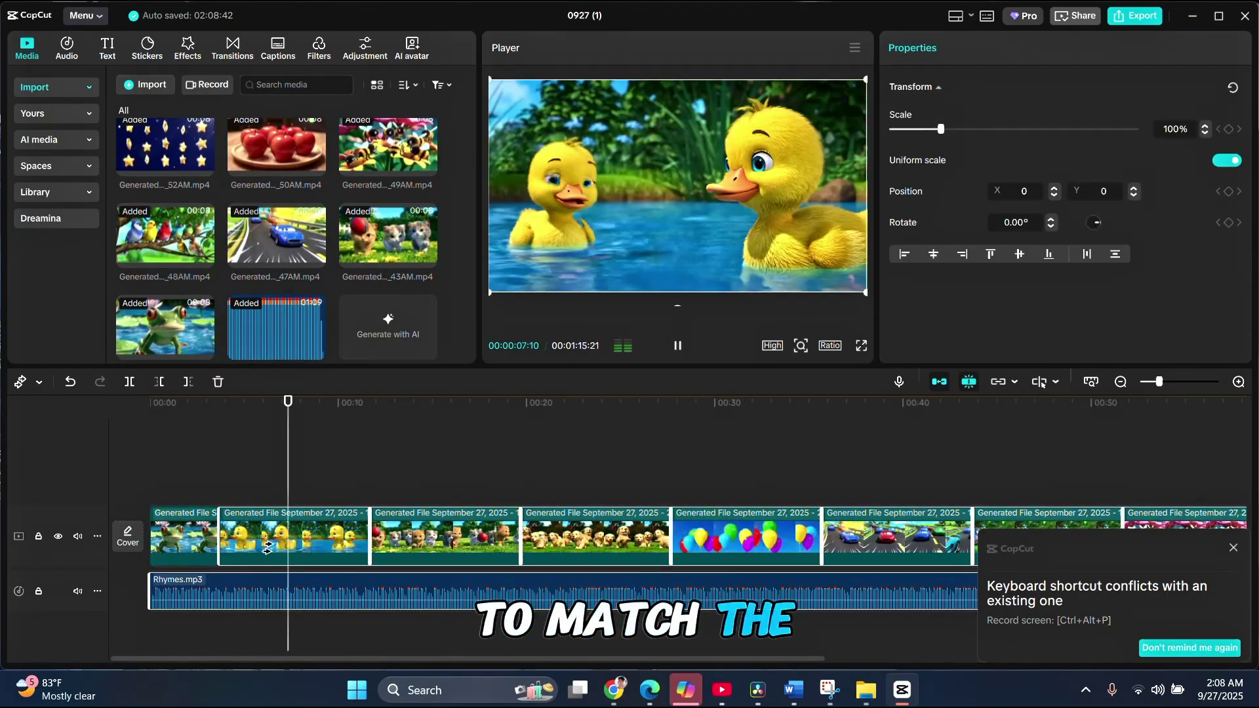
{"action": "left_click", "coordinate": [312, 441]}
{"action": "left_click", "coordinate": [405, 527]}
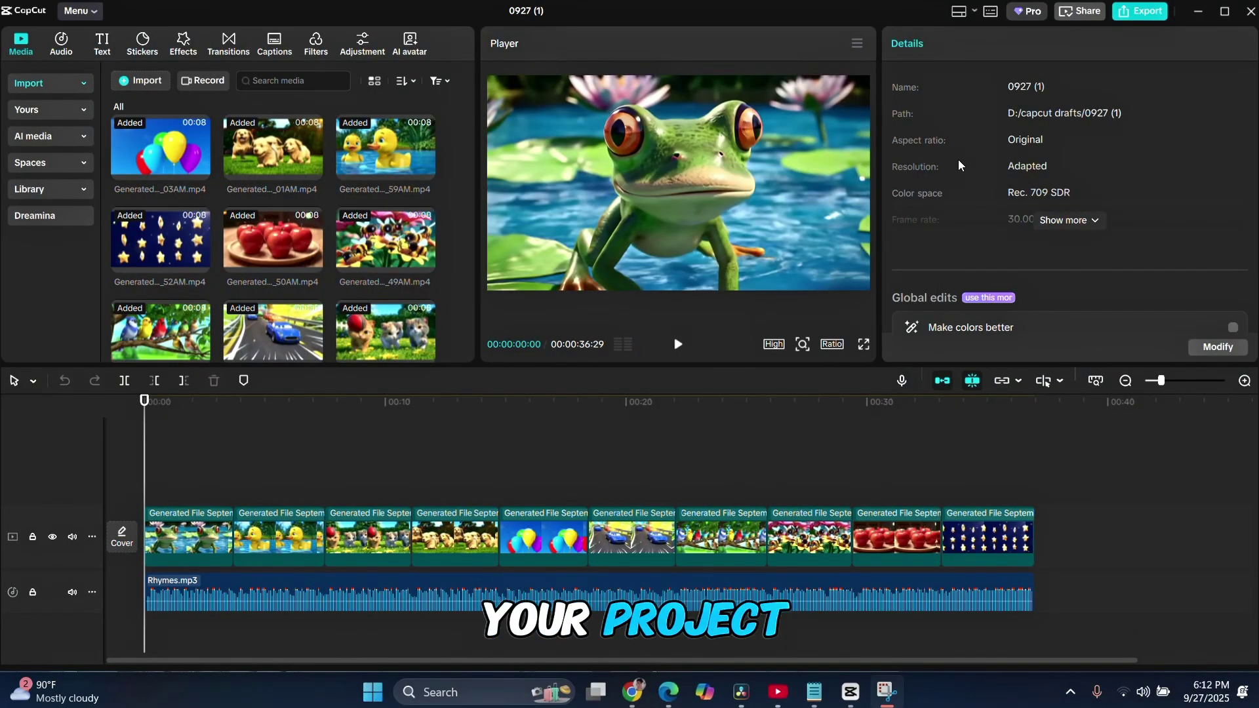
Export the video as 'kids video' at 1080P and 29.97fps
{"action": "left_click", "coordinate": [1128, 11]}
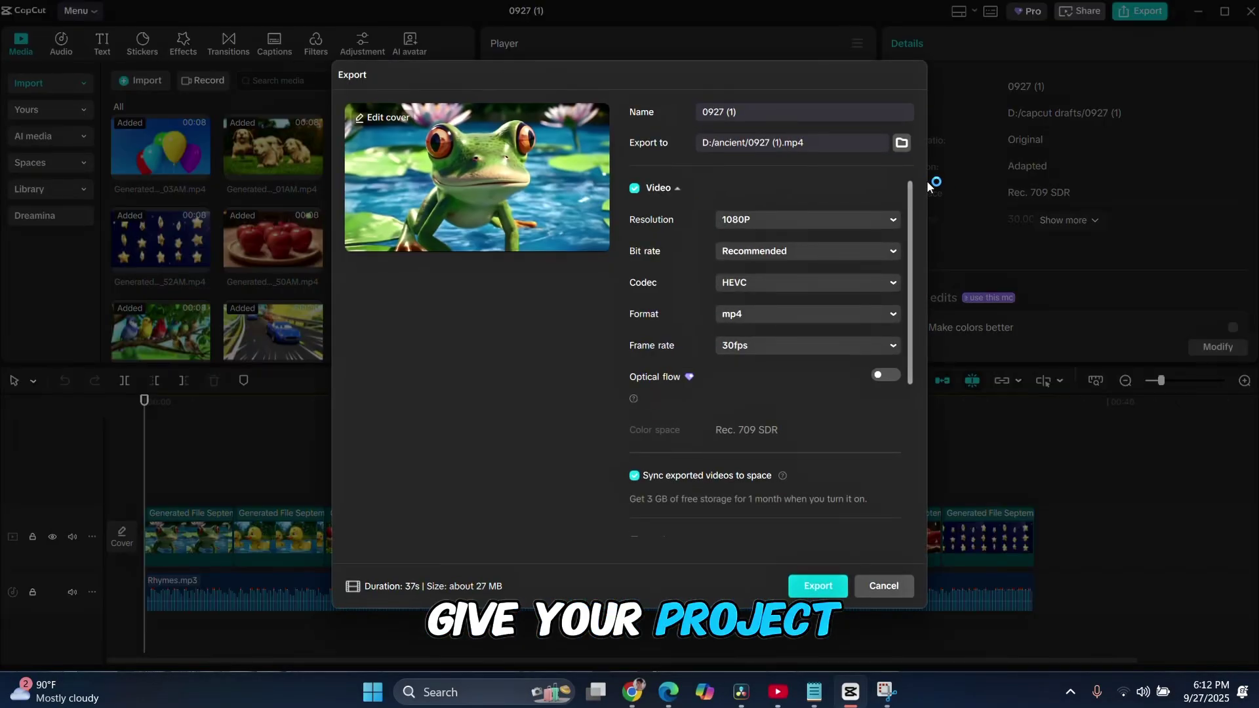
{"action": "type", "text": "kids video"}
{"action": "left_click", "coordinate": [760, 219]}
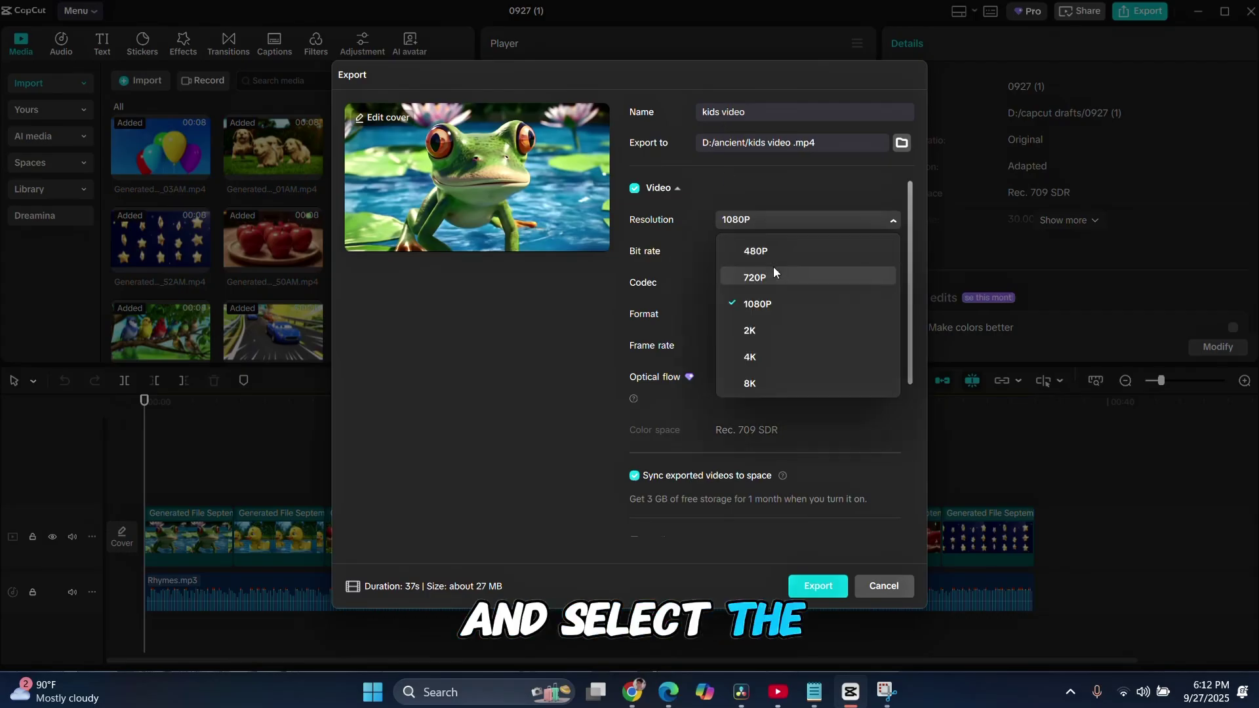
{"action": "left_click", "coordinate": [757, 302]}
{"action": "left_click", "coordinate": [750, 343]}
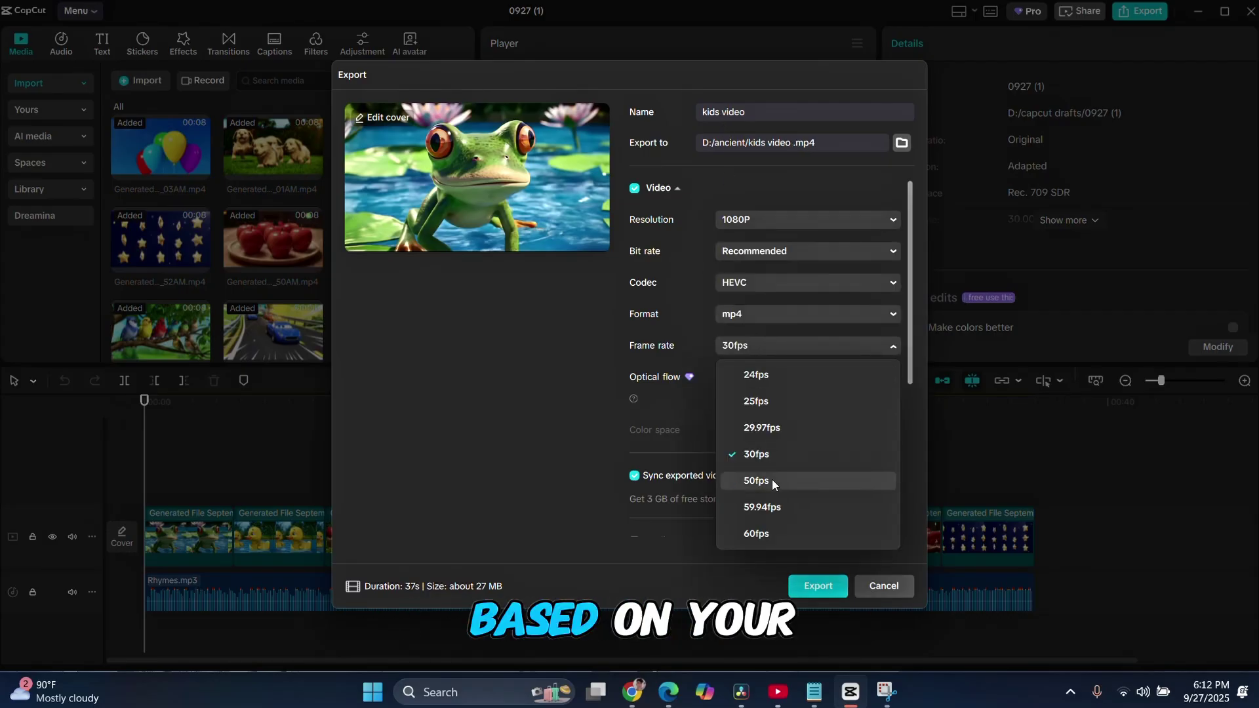
{"action": "left_click", "coordinate": [767, 427]}
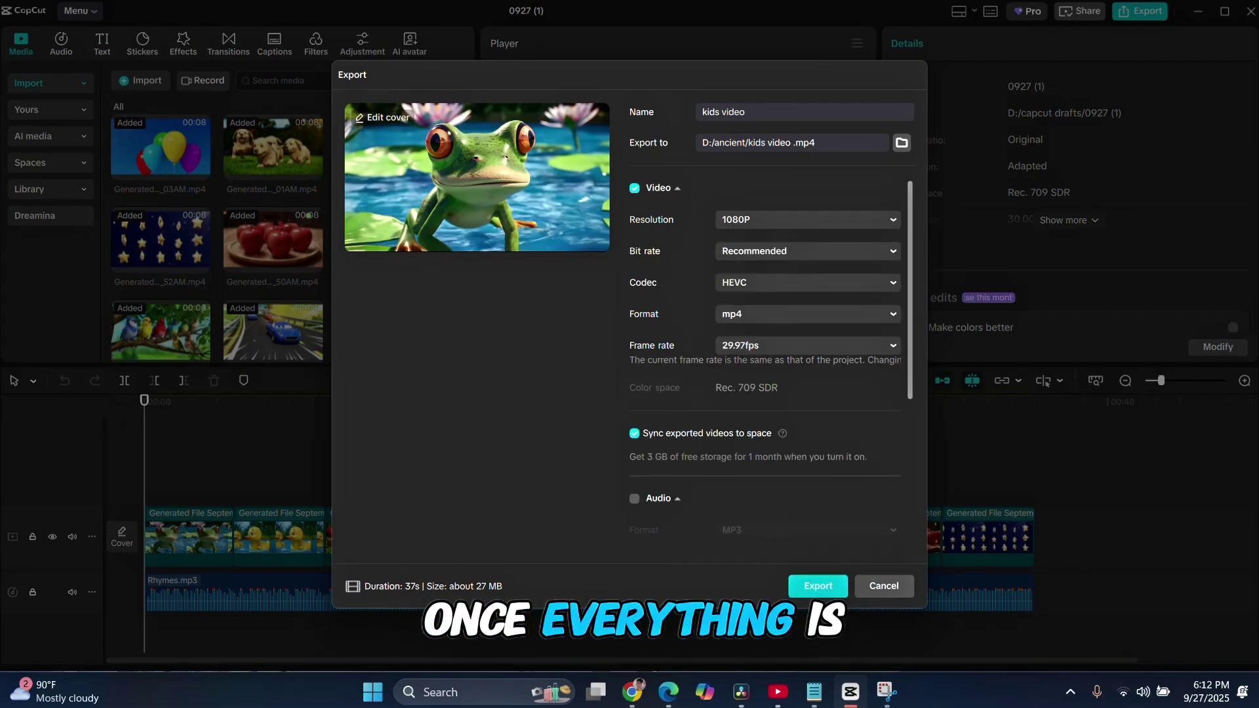
{"action": "left_click", "coordinate": [816, 588]}
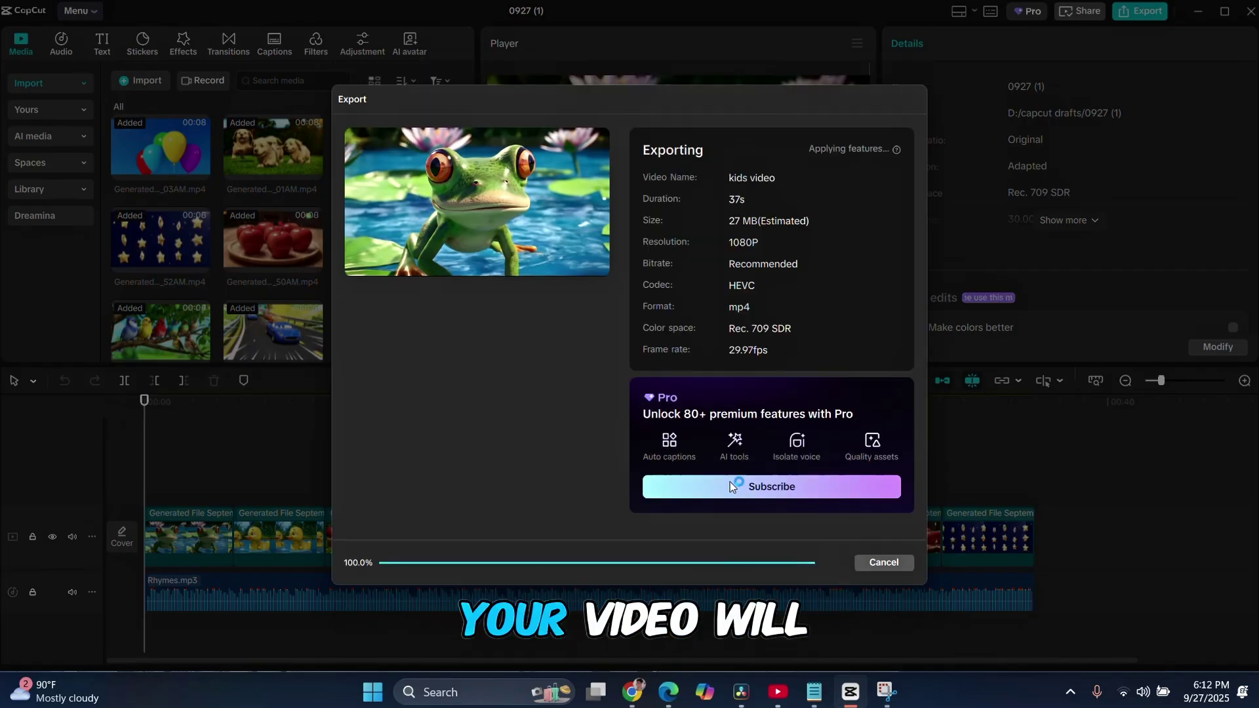